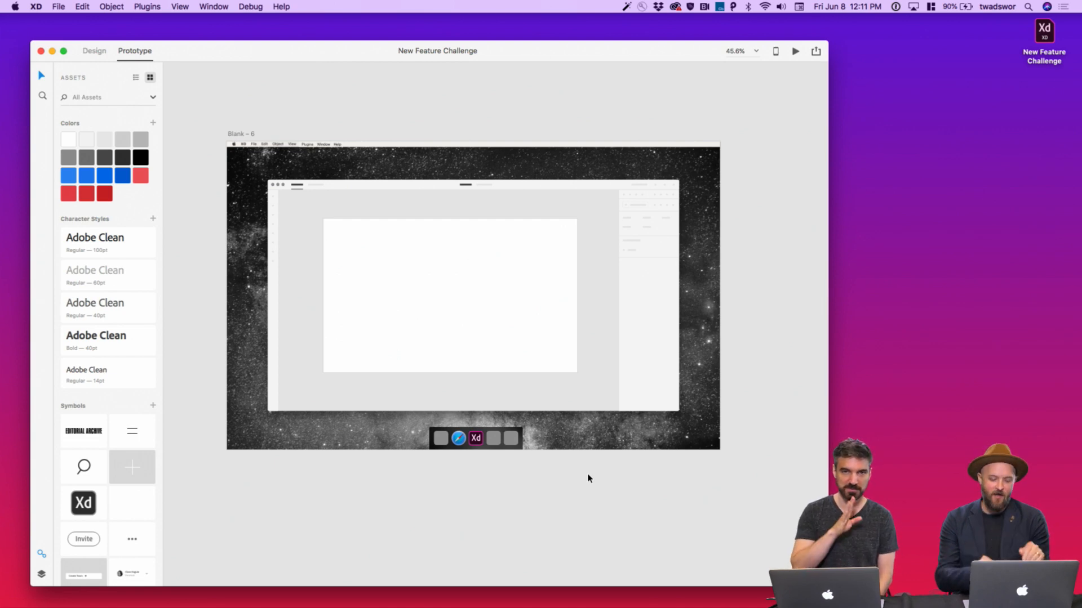
Enlarge the XD window so the canvas has more room
scroll(451, 343, up, 5)
scroll(450, 342, left, 2)
scroll(451, 341, down, 3)
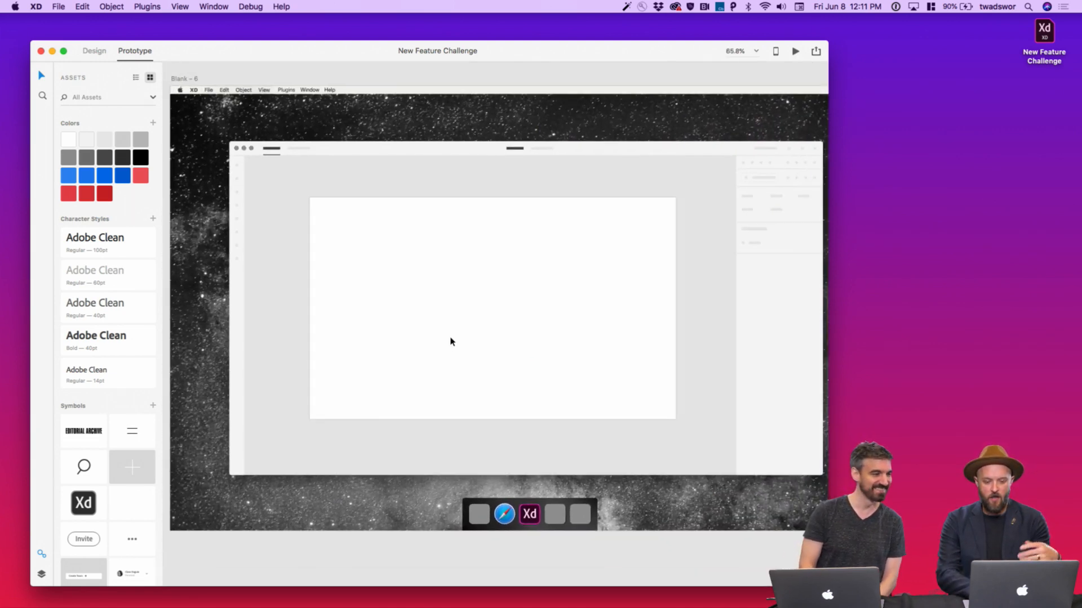
drag(828, 586, 975, 594)
scroll(688, 454, left, 4)
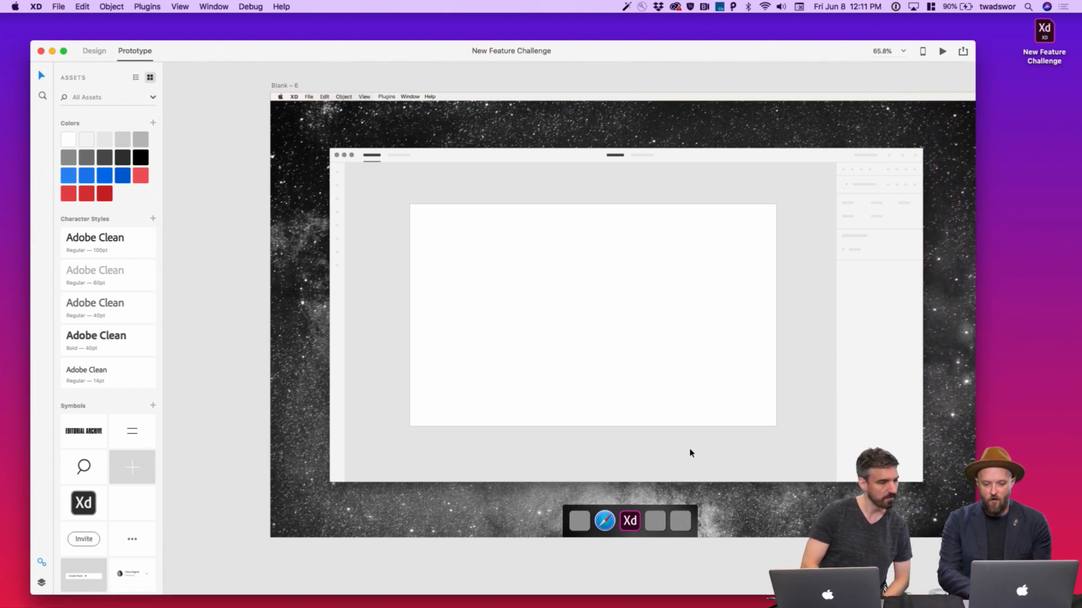
scroll(689, 450, right, 3)
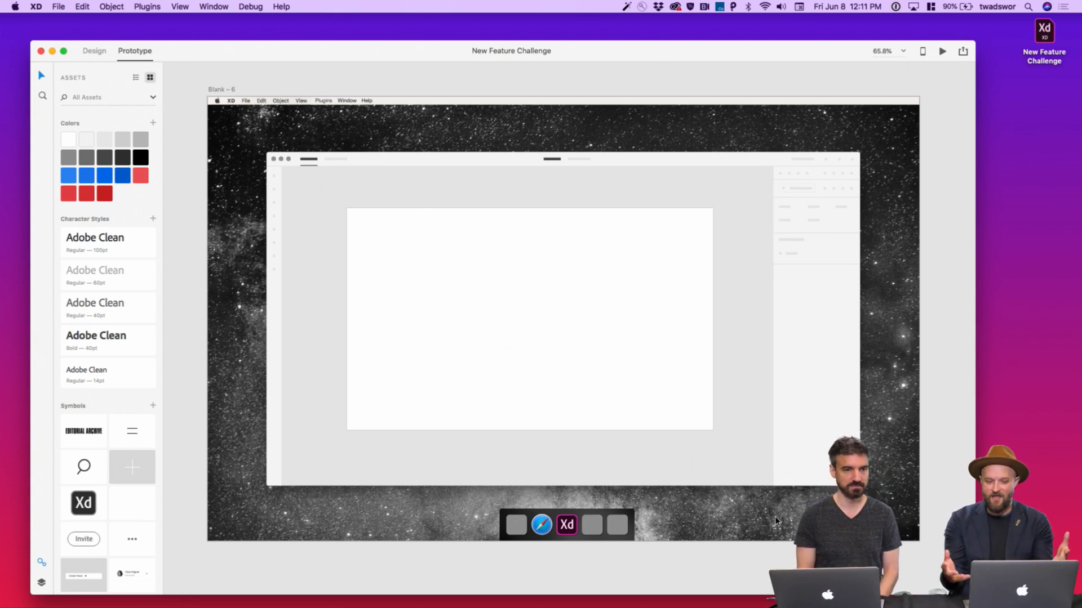
Switch to Design mode, then select and deselect the white canvas rectangle
key(ctrl+Tab)
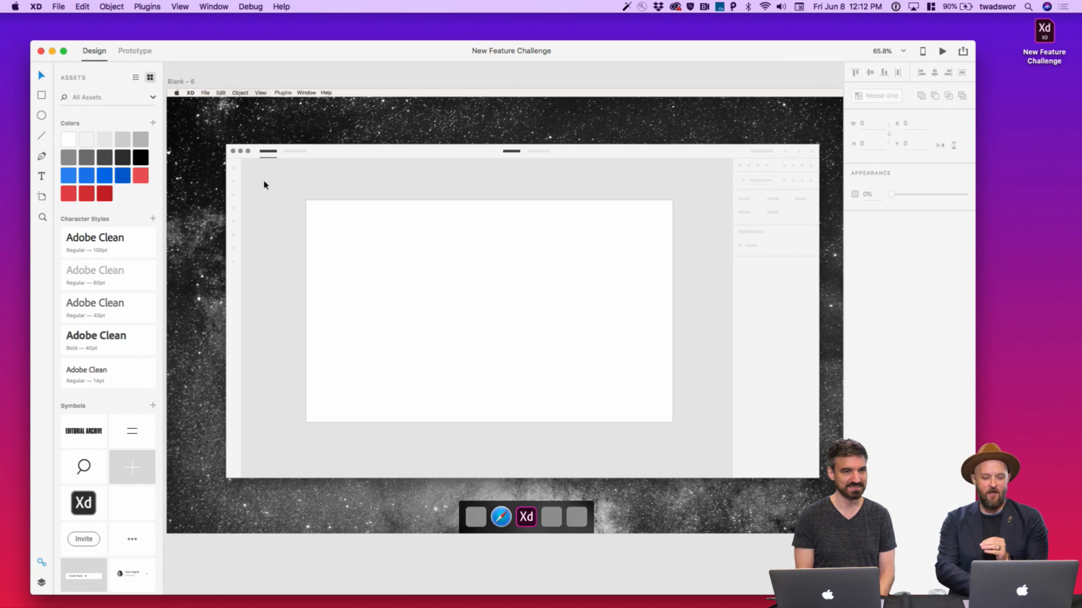
click(383, 215)
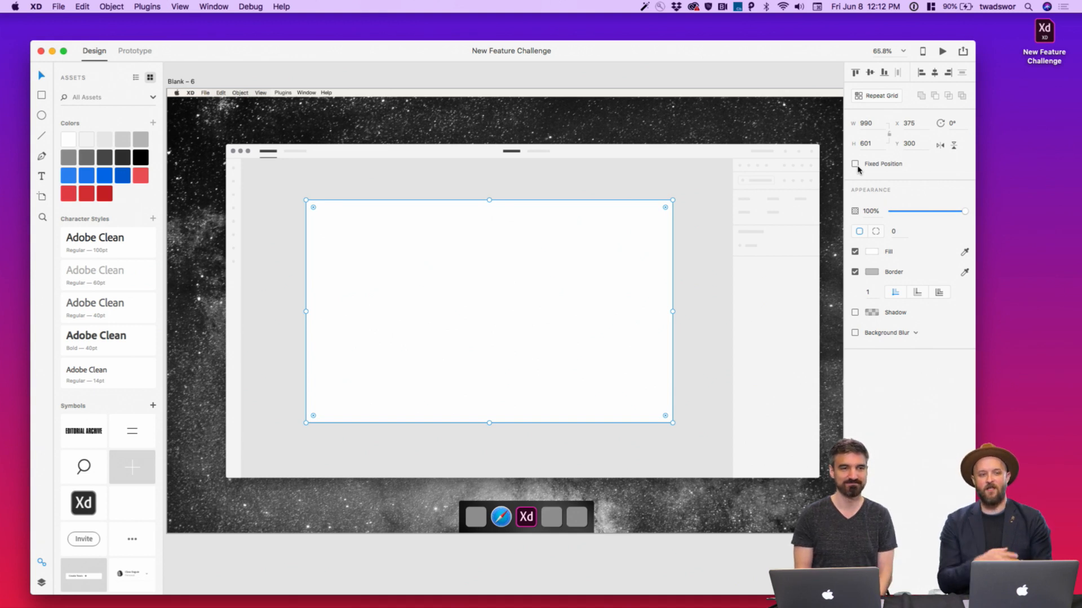
click(684, 559)
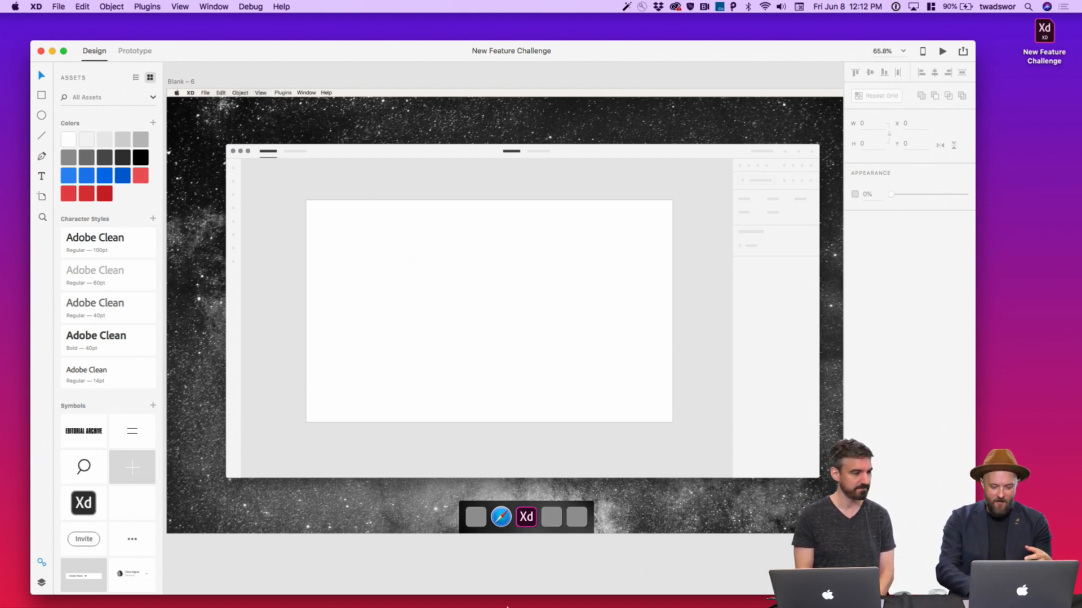
mouse_move(494, 597)
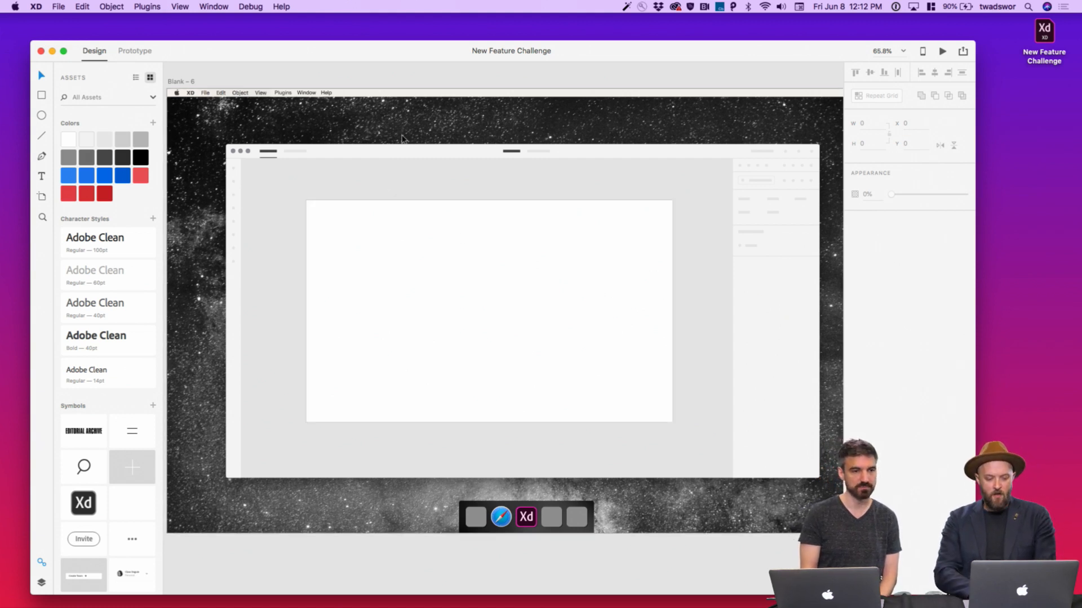
Draw a rectangle in the white canvas, fill it light grey and remove its border
key(r)
mouse_move(387, 232)
mouse_down()
mouse_move(527, 284)
mouse_move(504, 310)
mouse_move(524, 332)
mouse_move(501, 381)
mouse_up()
drag(474, 312, 456, 312)
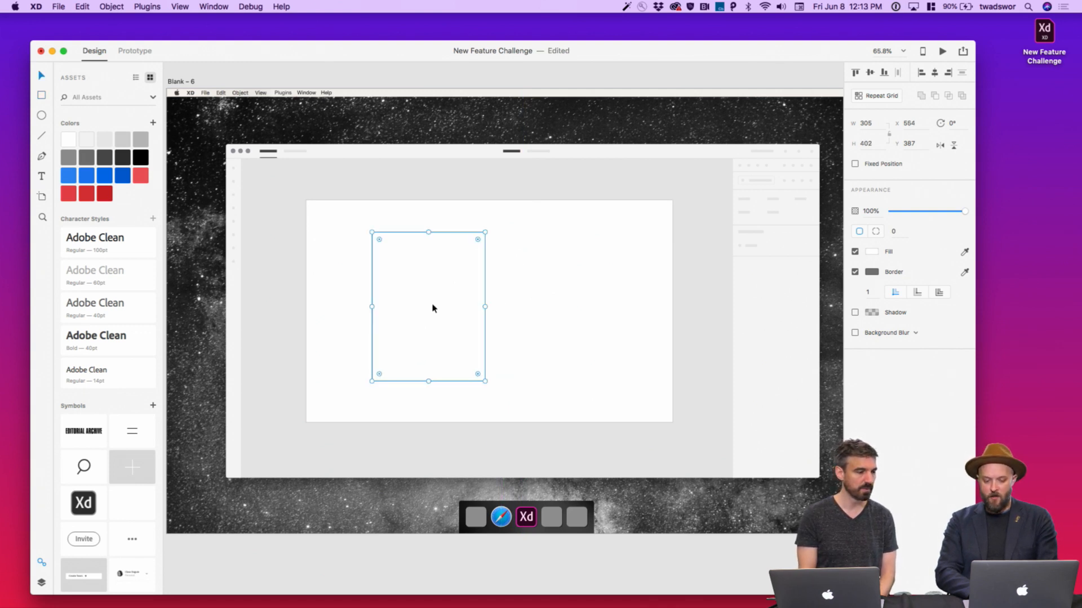
click(110, 140)
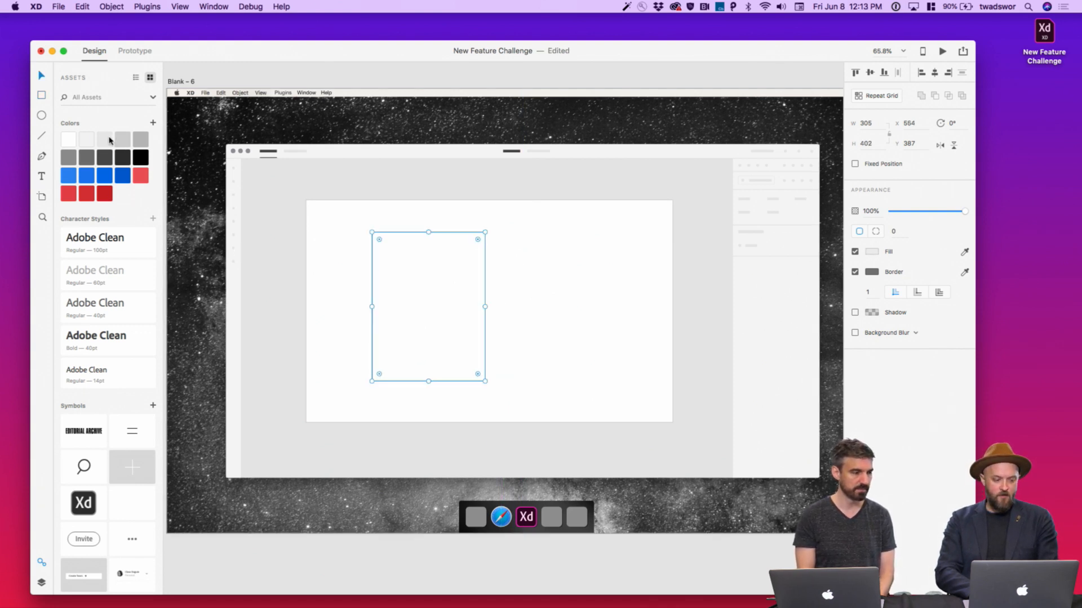
click(854, 272)
Apply the saved blue swatch as the grey rectangle's border
scroll(464, 279, up, 5)
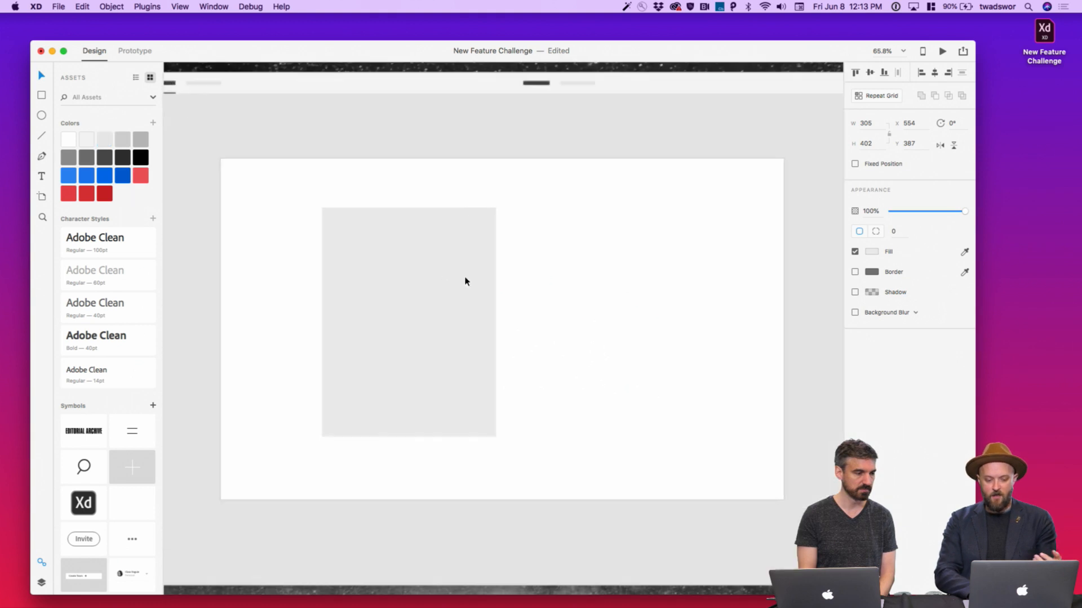
scroll(464, 279, left, 2)
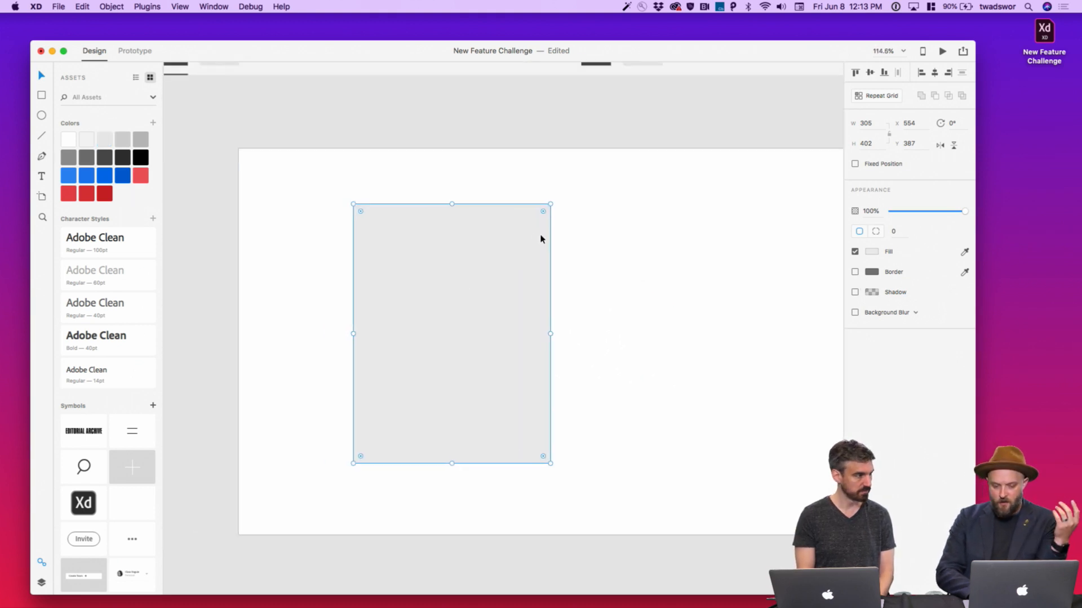
right_click(88, 176)
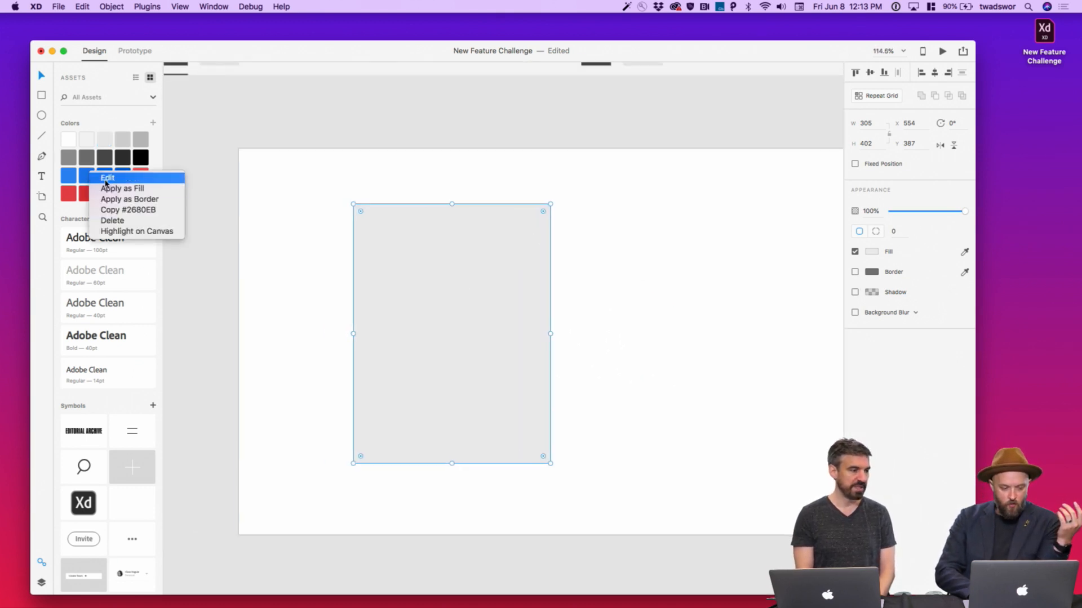
click(113, 197)
scroll(488, 126, down, 3)
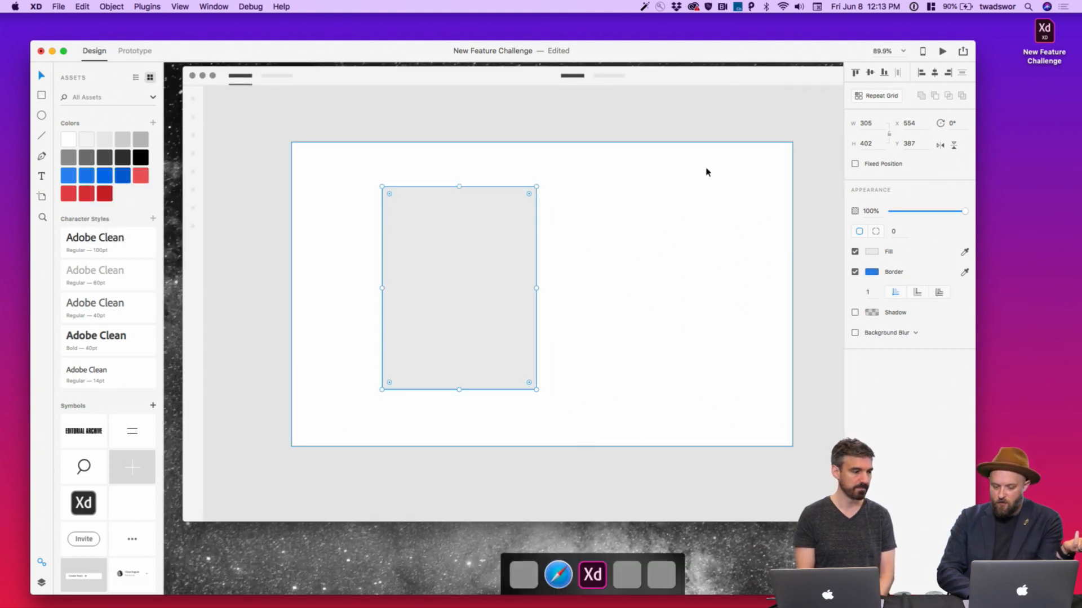
click(468, 556)
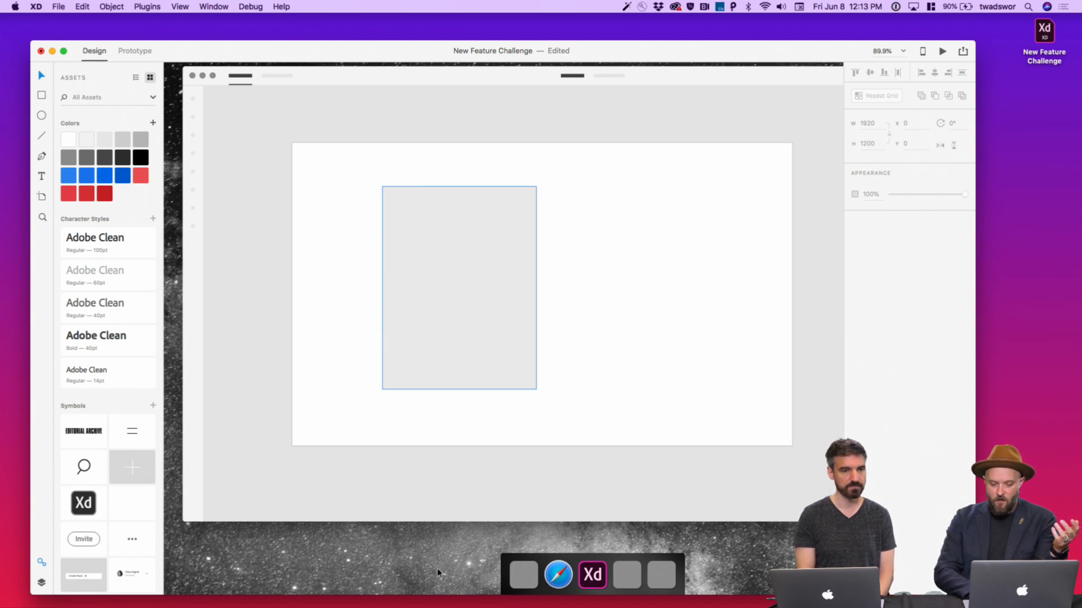
scroll(437, 573, down, 3)
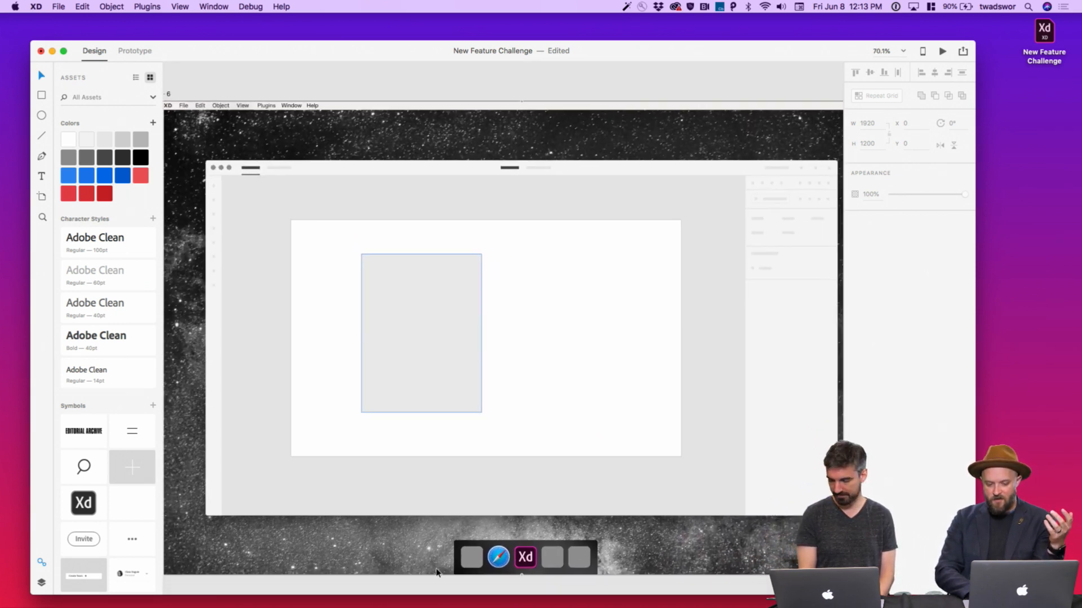
click(425, 374)
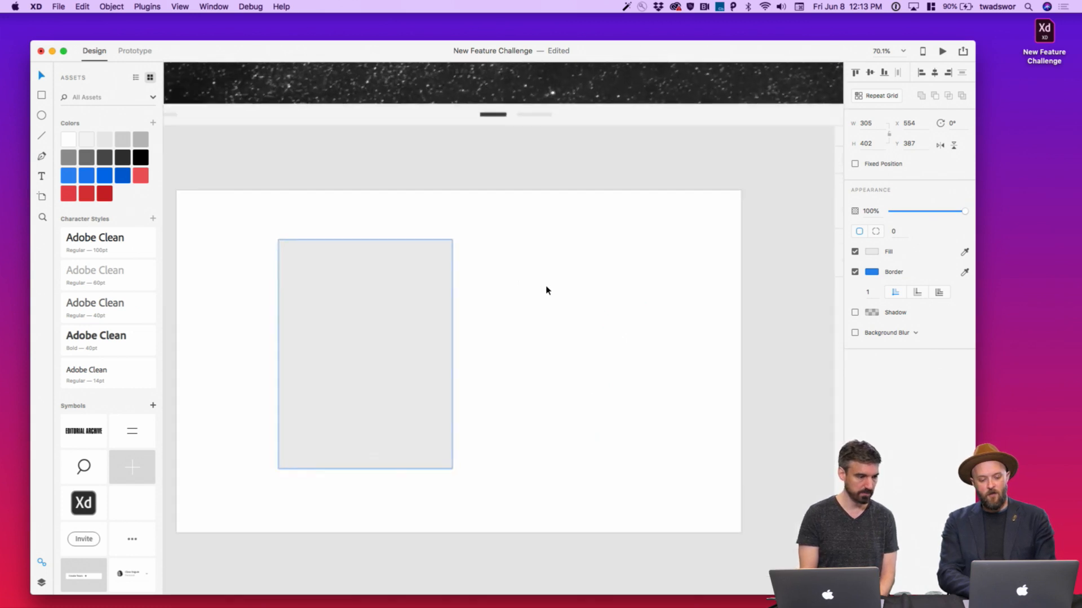
scroll(545, 288, up, 3)
scroll(687, 103, left, 2)
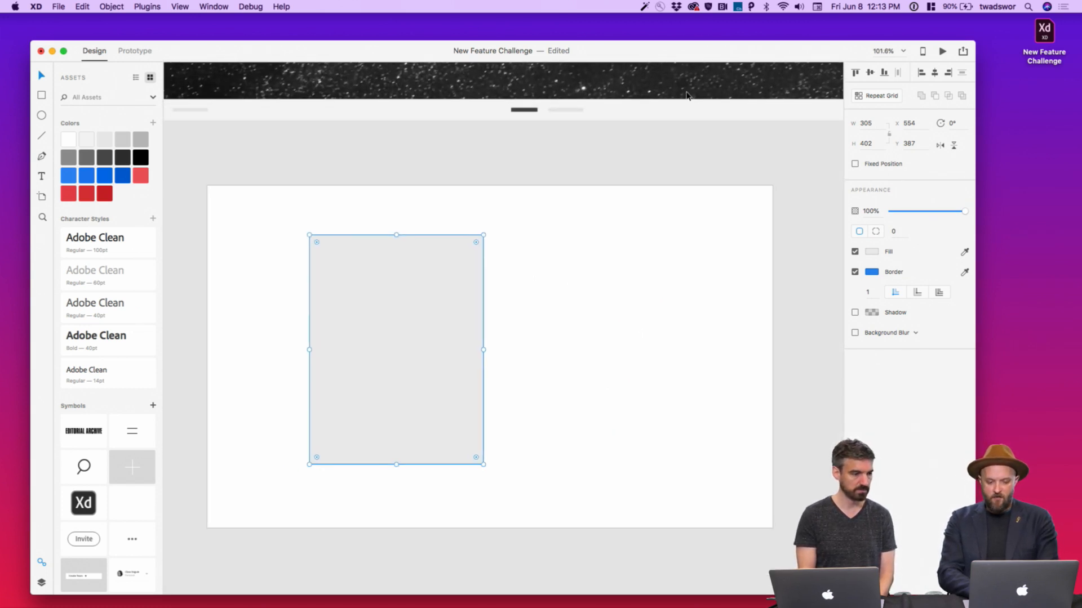
click(684, 92)
scroll(685, 92, left, 2)
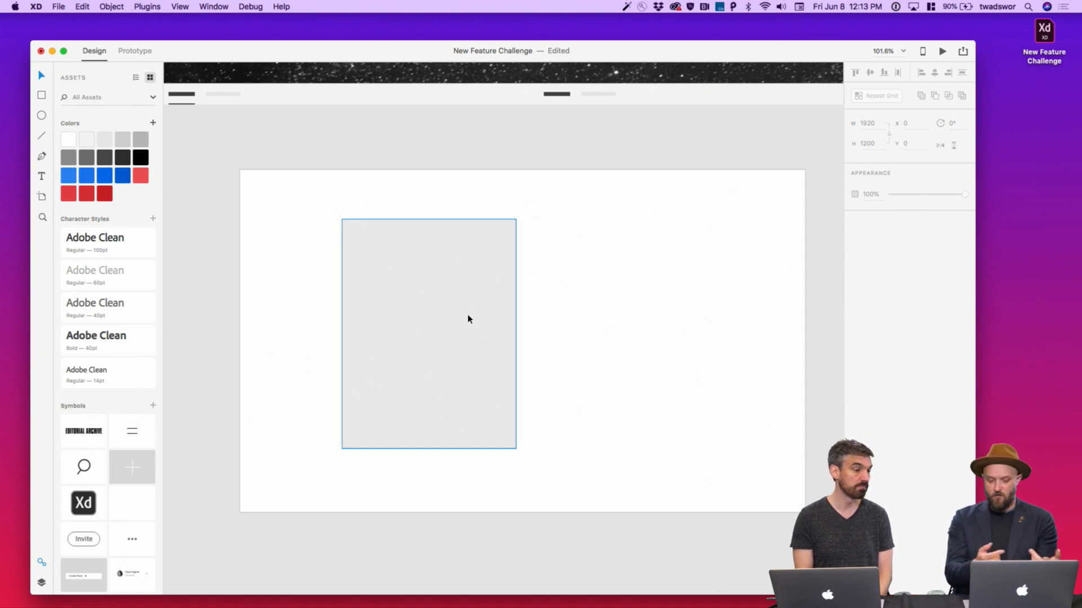
scroll(467, 319, up, 3)
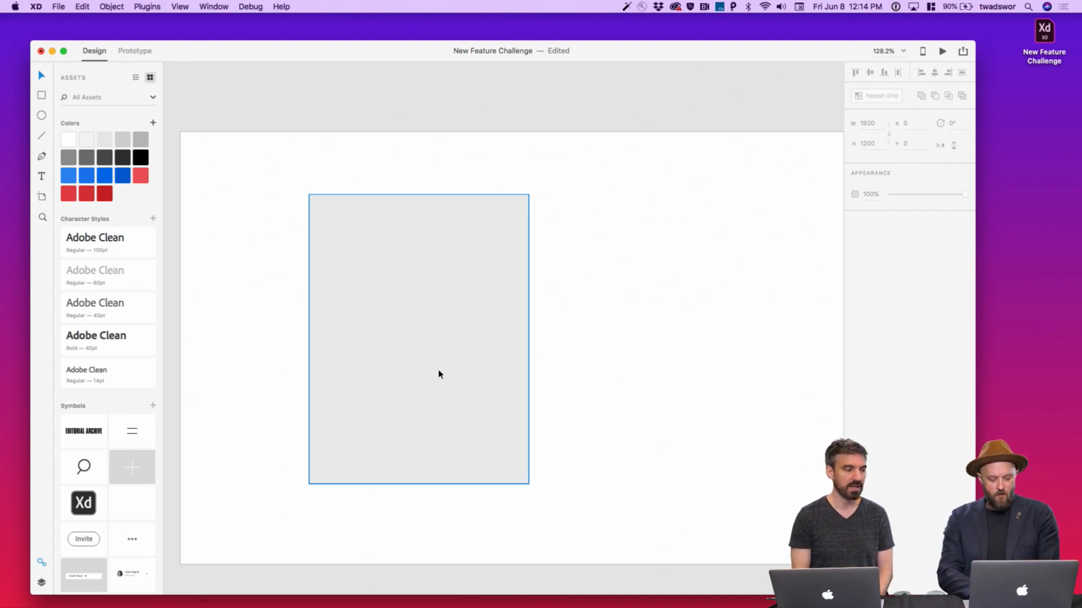
Draw a small blue circle inside the grey panel
key(e)
mouse_move(398, 325)
mouse_down()
mouse_move(442, 368)
mouse_move(434, 361)
mouse_up()
drag(426, 346, 425, 347)
click(85, 176)
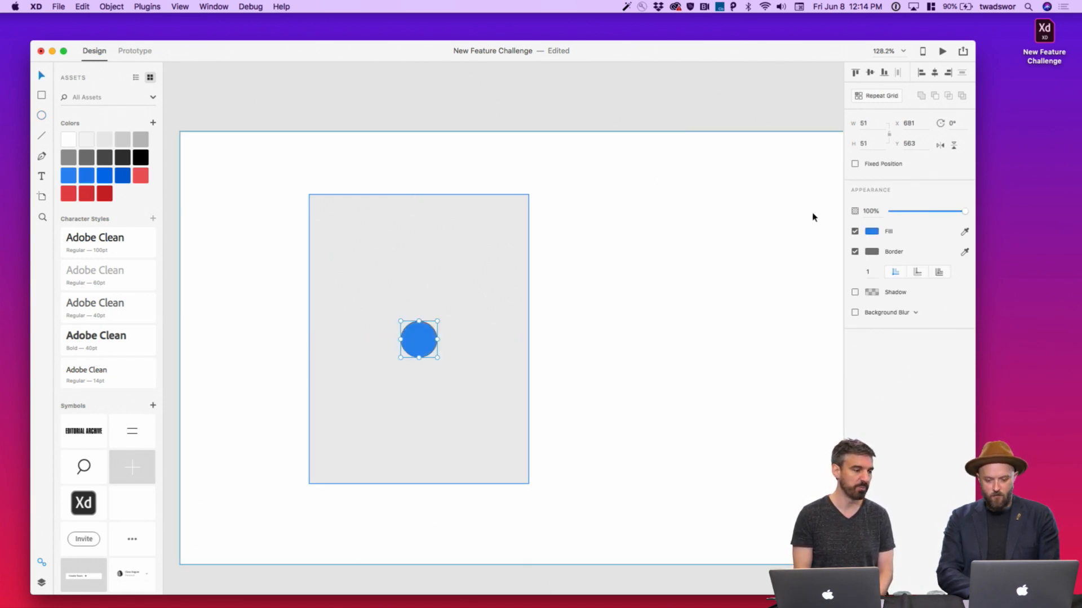
click(616, 116)
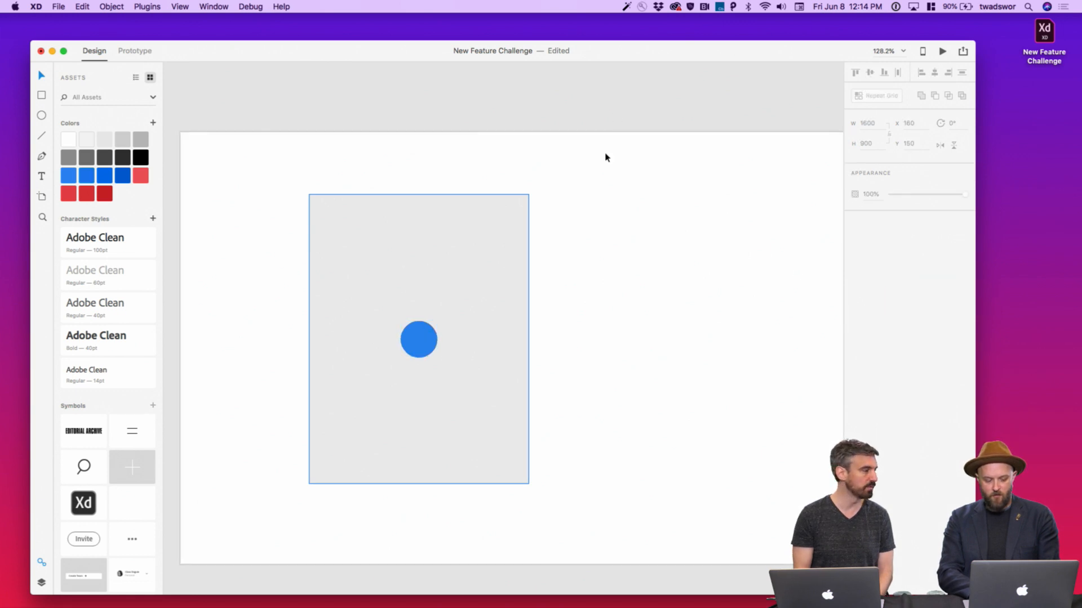
scroll(406, 287, up, 5)
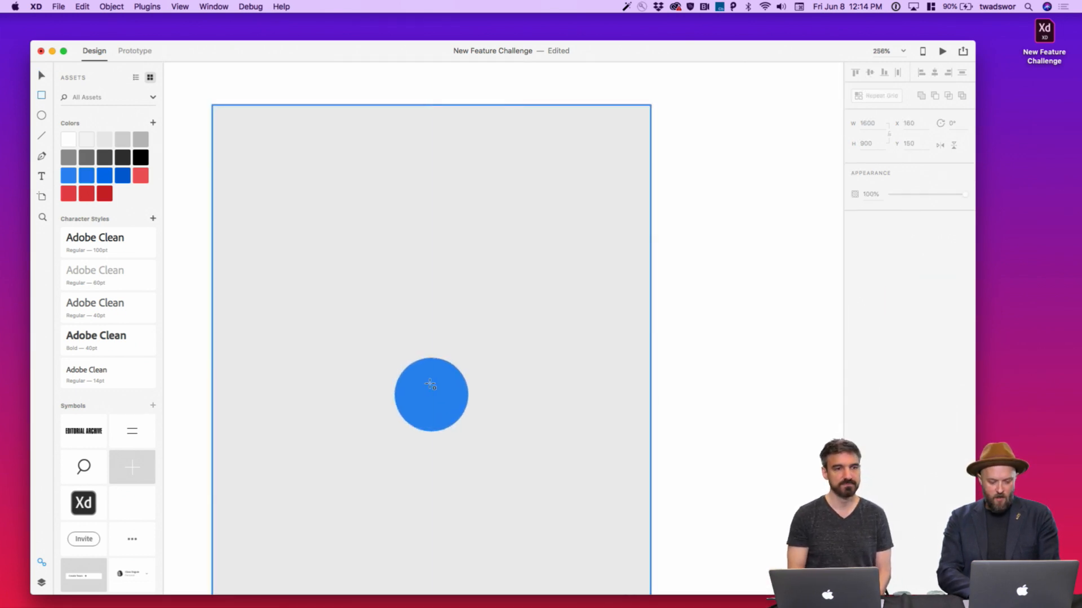
Add a borderless white bar in the circle with corner radius 3 and width 6
key(r)
mouse_move(428, 380)
mouse_down()
mouse_move(437, 423)
mouse_move(432, 397)
mouse_up()
key(v)
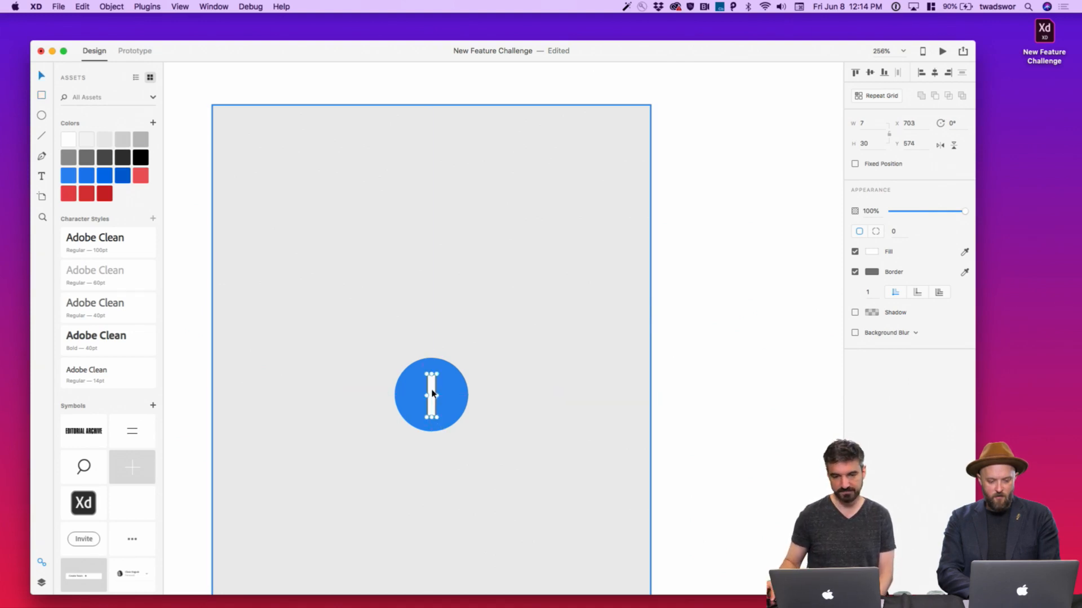
click(855, 272)
key(Up)
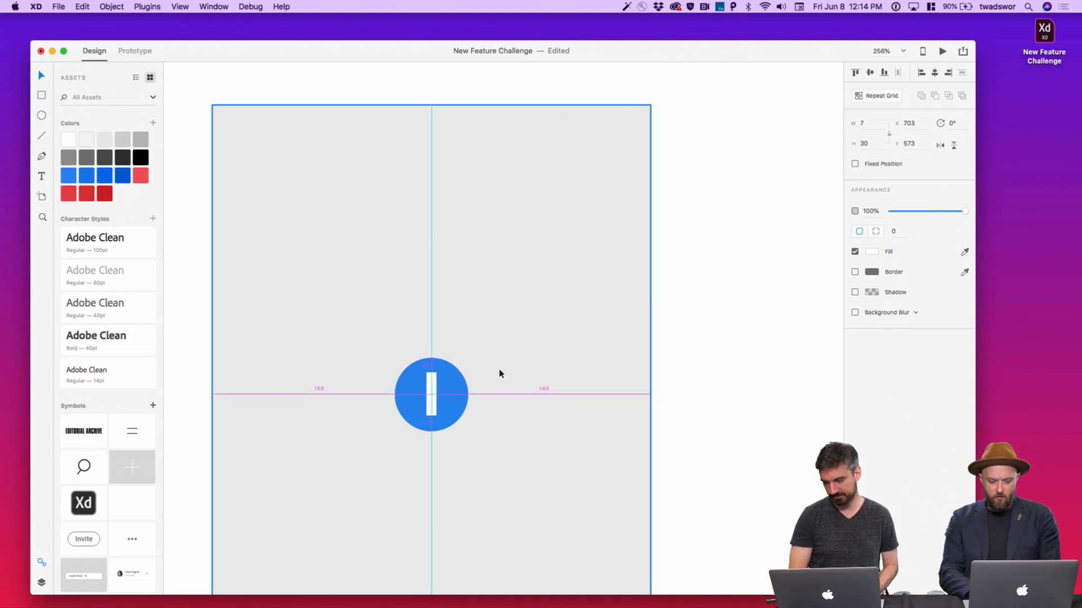
click(894, 232)
text(3)
key(Return)
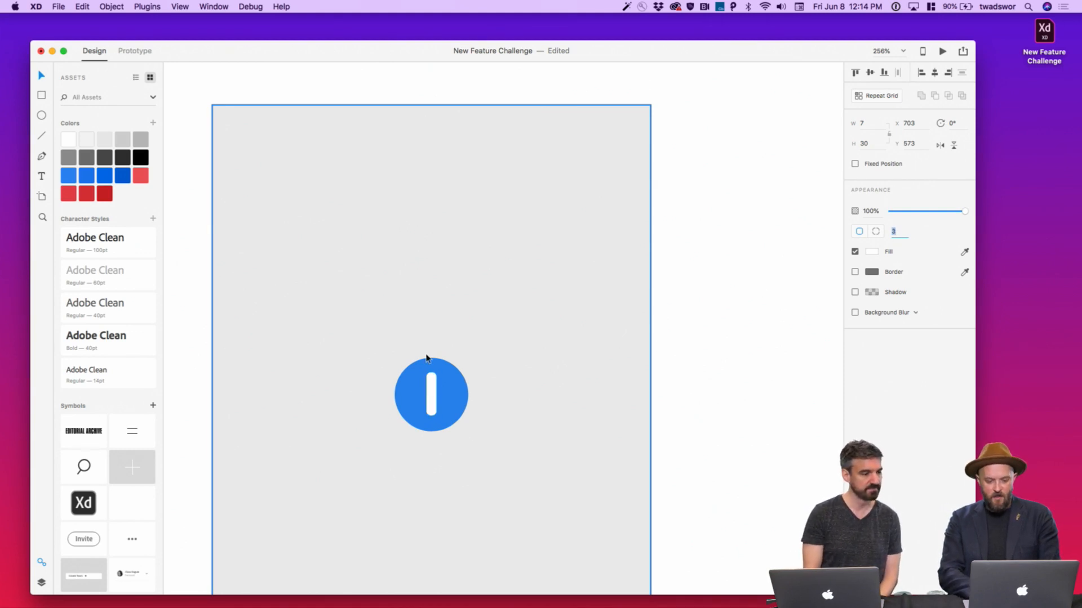
click(870, 123)
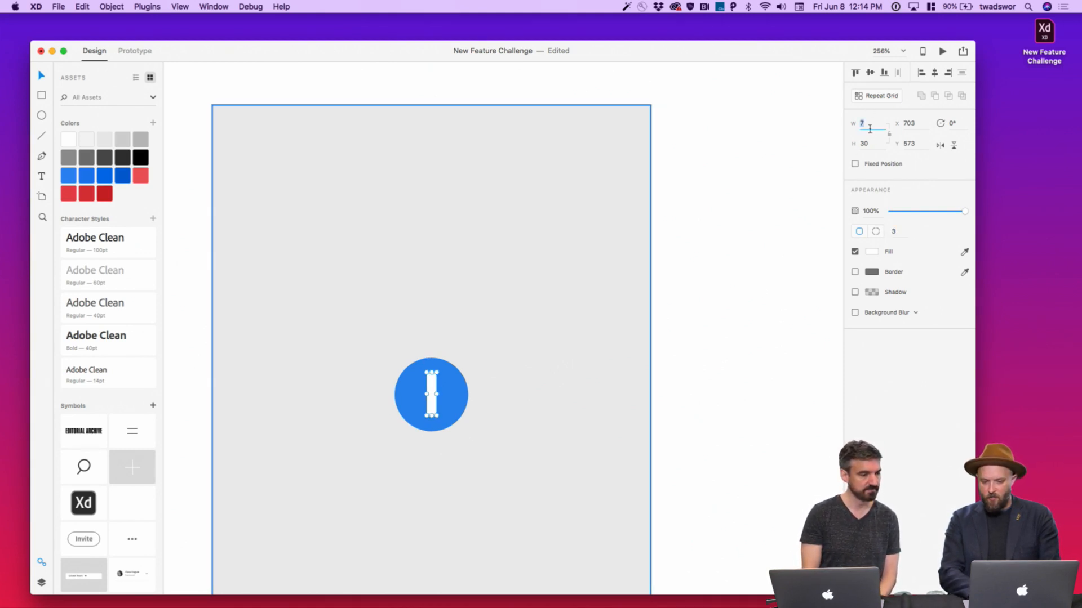
text(6)
key(Return)
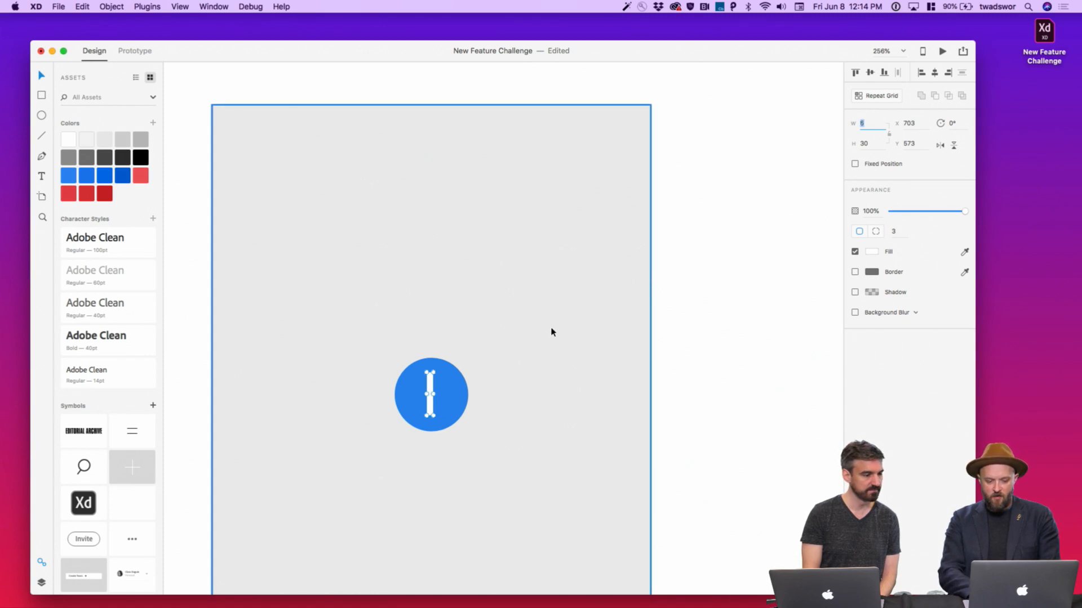
Duplicate and rotate the bar, then group both bars into a plus sign
key(super+z)
mouse_move(437, 395)
mouse_down()
mouse_move(430, 380)
mouse_move(434, 395)
mouse_up()
key(super+z)
shift+click(430, 377)
key(super+g)
scroll(708, 315, down, 5)
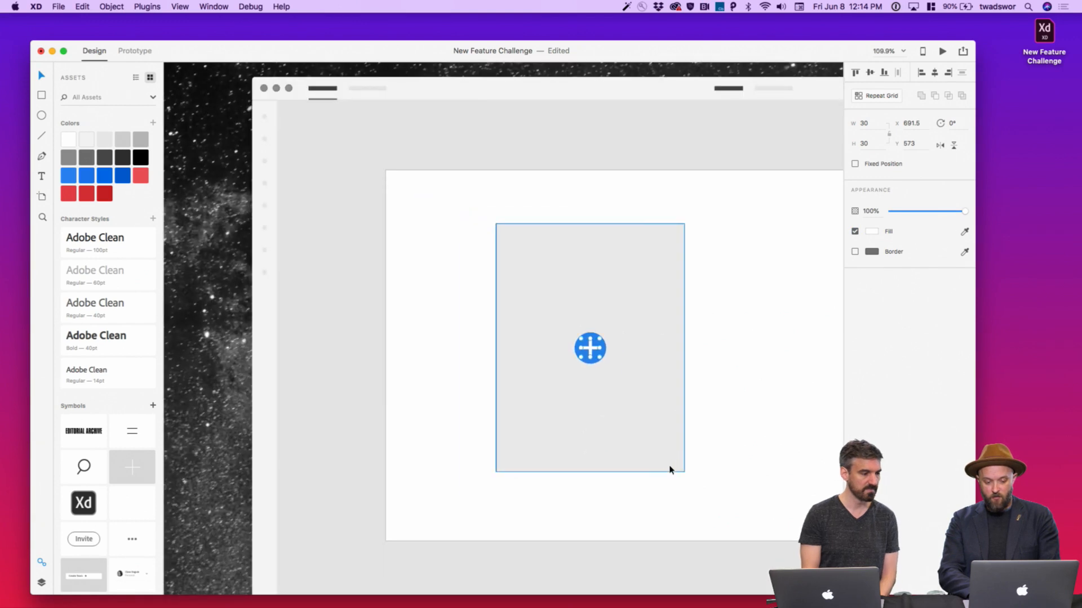
click(212, 321)
scroll(212, 321, down, 4)
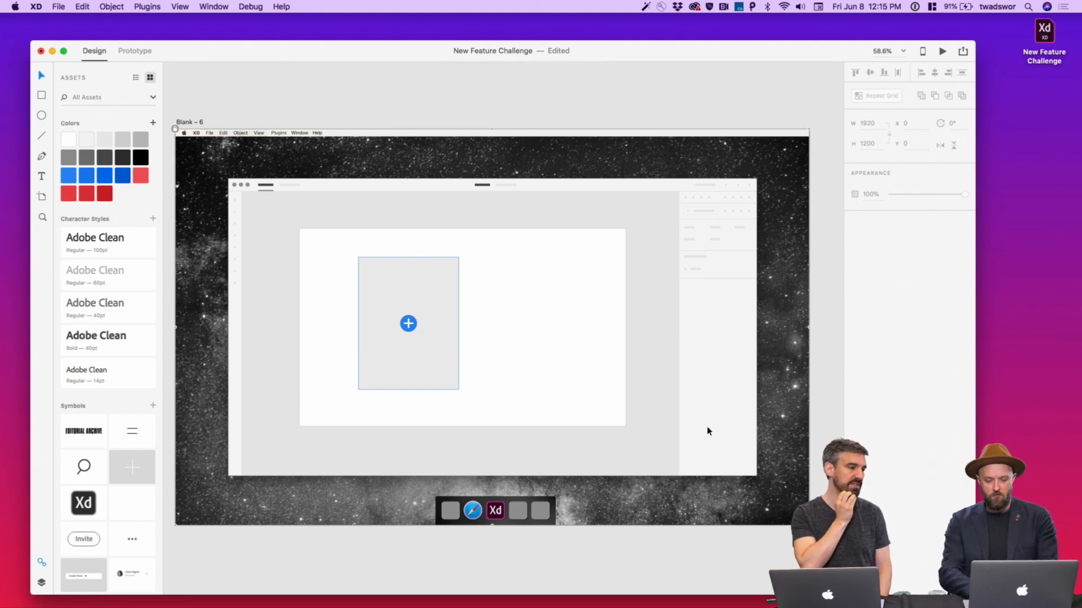
Widen the window and duplicate the Blank – 6 artboard to the right as Blank – 7
scroll(709, 431, down, 1)
scroll(708, 431, right, 1)
drag(975, 595, 1038, 596)
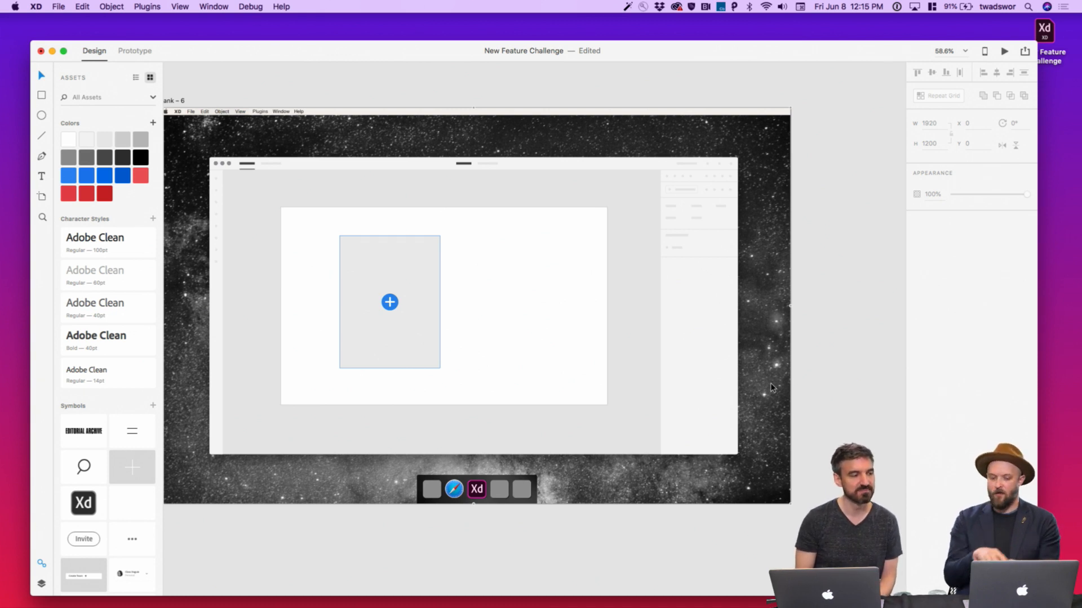
scroll(572, 220, down, 3)
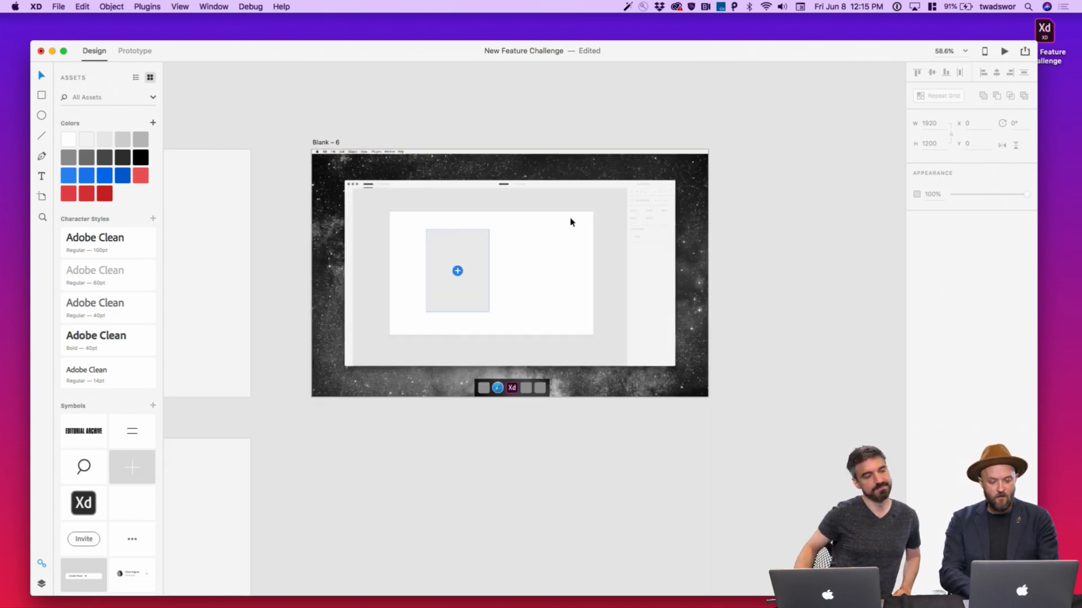
click(356, 148)
drag(356, 148, 753, 148)
click(754, 129)
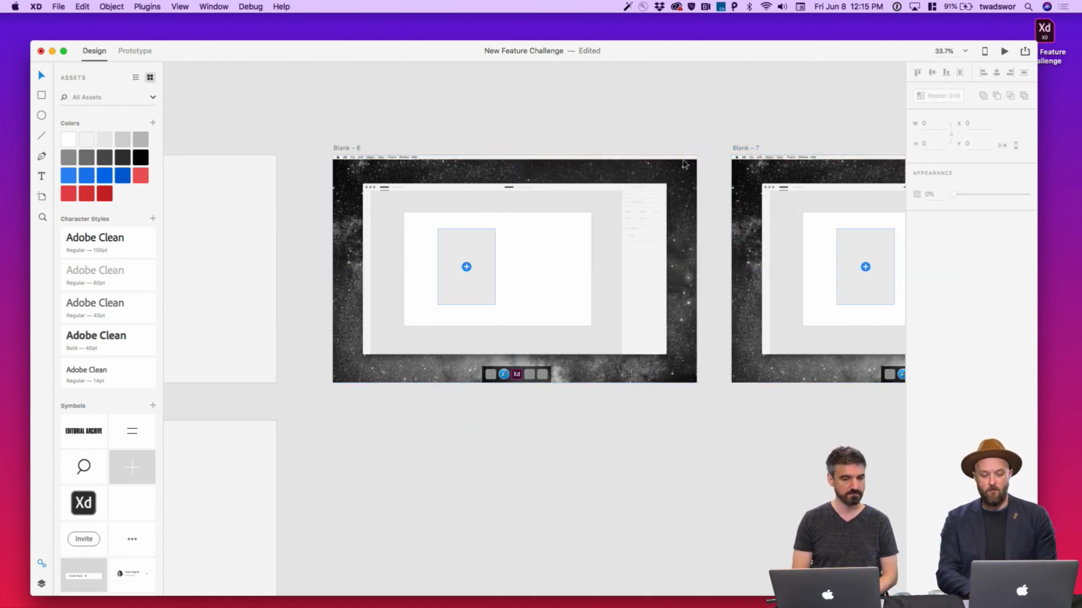
Start a text caption below Blank – 6's white panel
scroll(649, 180, up, 3)
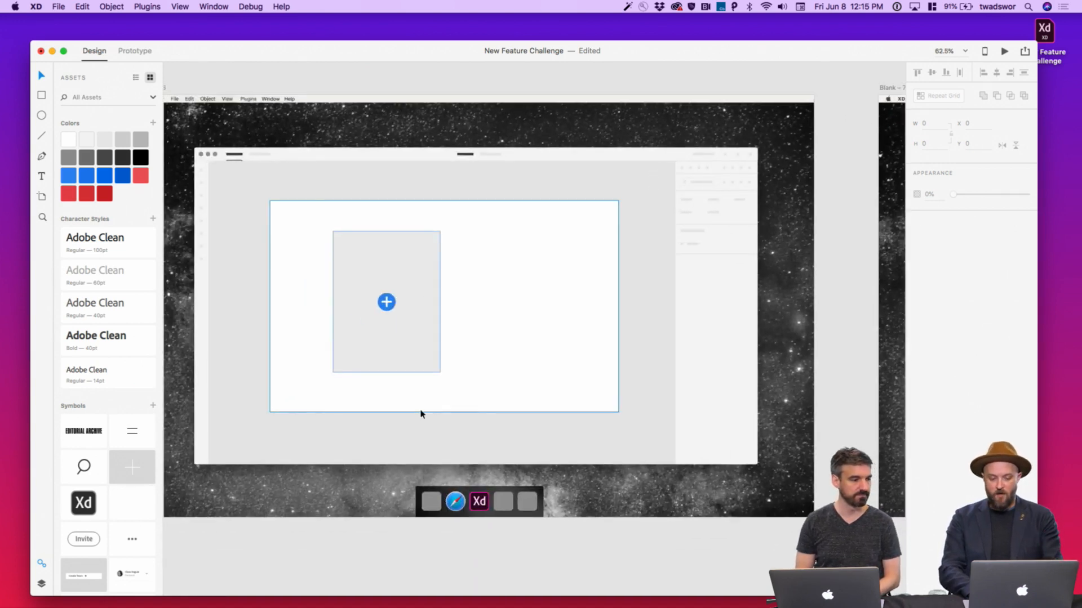
key(t)
click(411, 450)
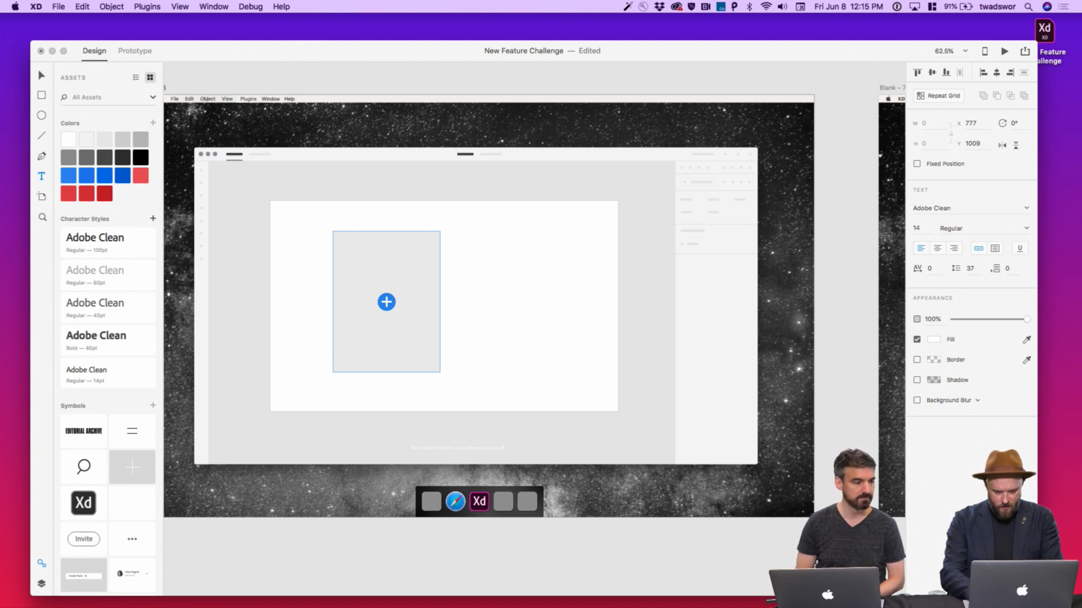
Make the caption dark grey at font size 34
key(Escape)
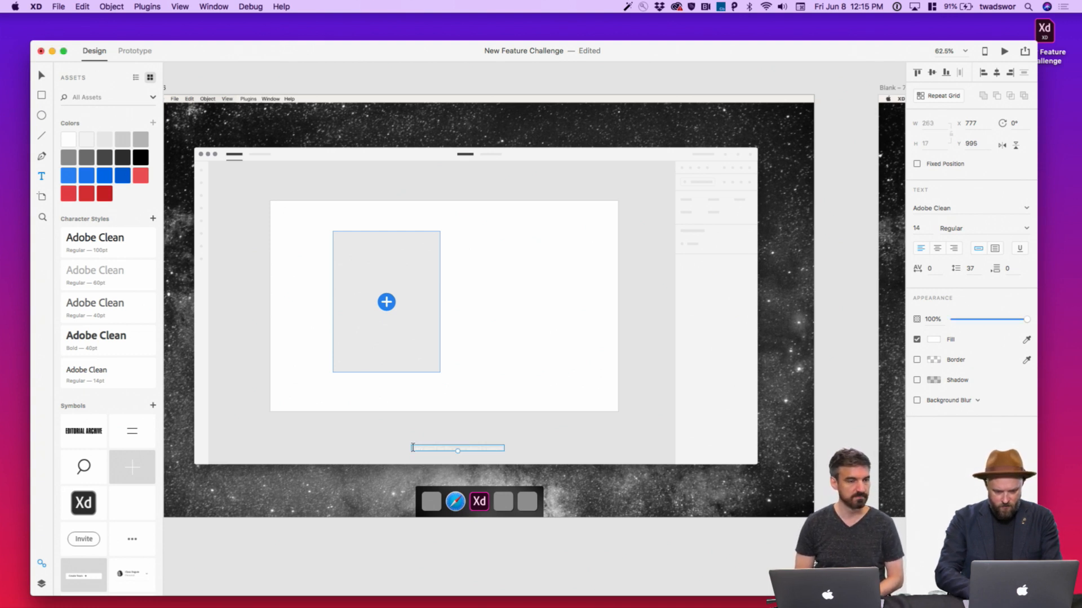
click(123, 159)
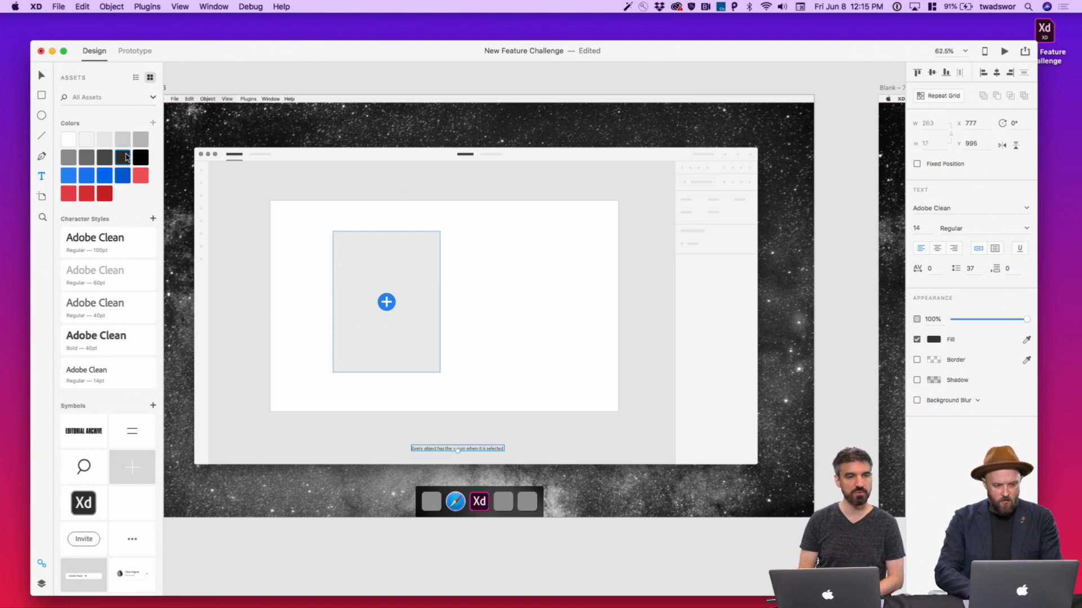
click(917, 228)
key(shift+Up)
key(shift+Up)
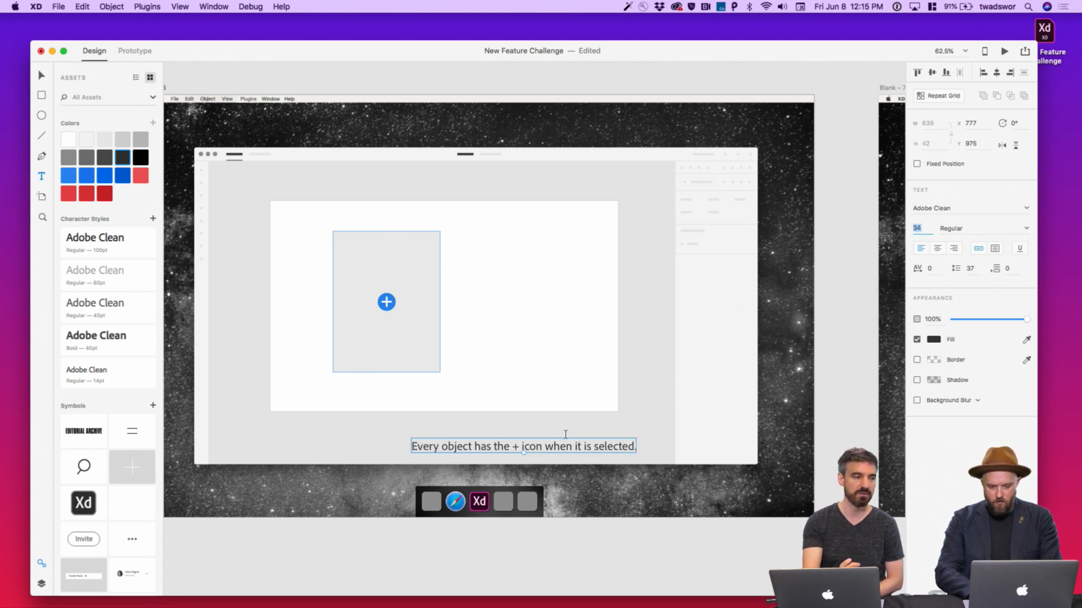
text(v)
key(Escape)
Centre the caption beneath the white panel
key(v)
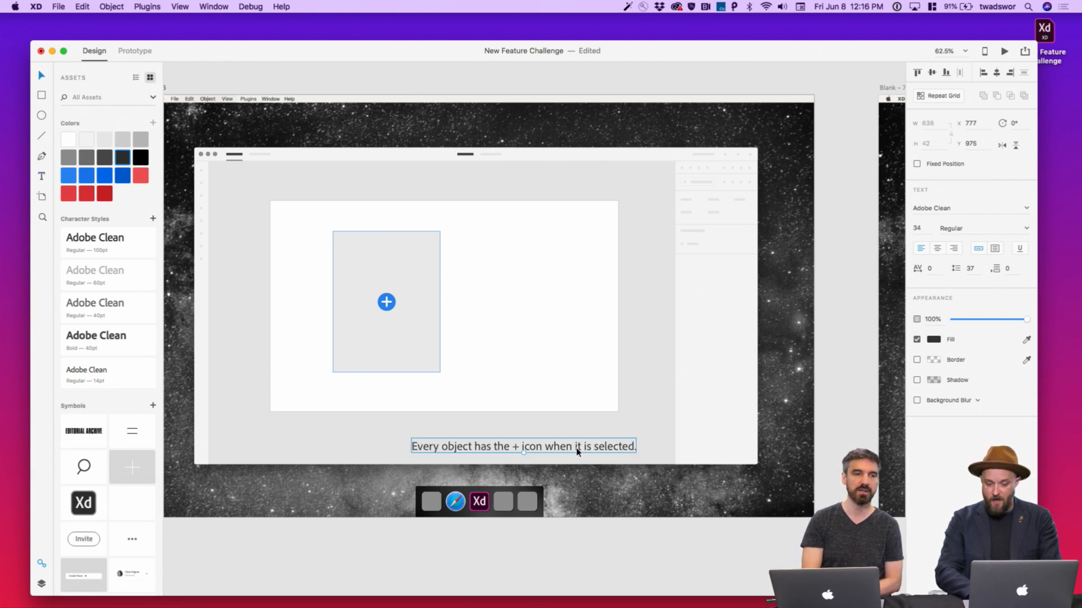
drag(573, 448, 527, 448)
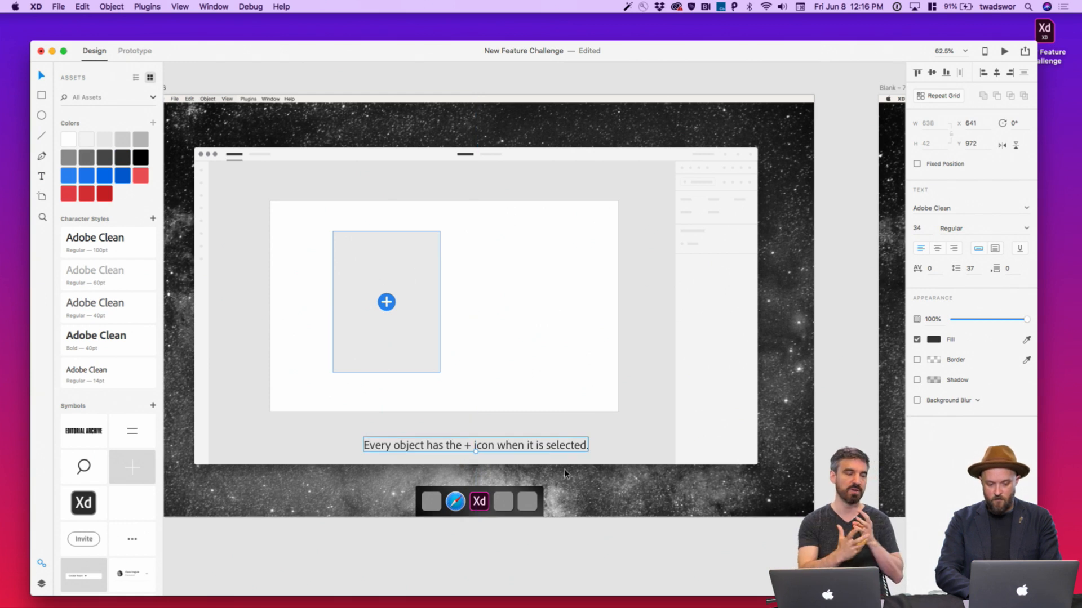
click(607, 545)
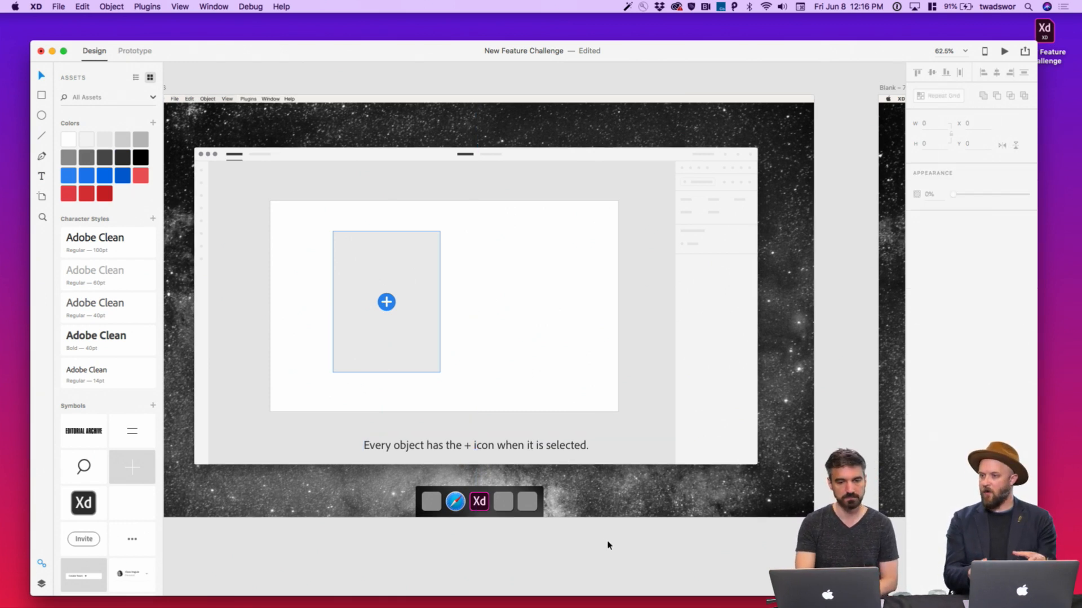
scroll(607, 545, down, 5)
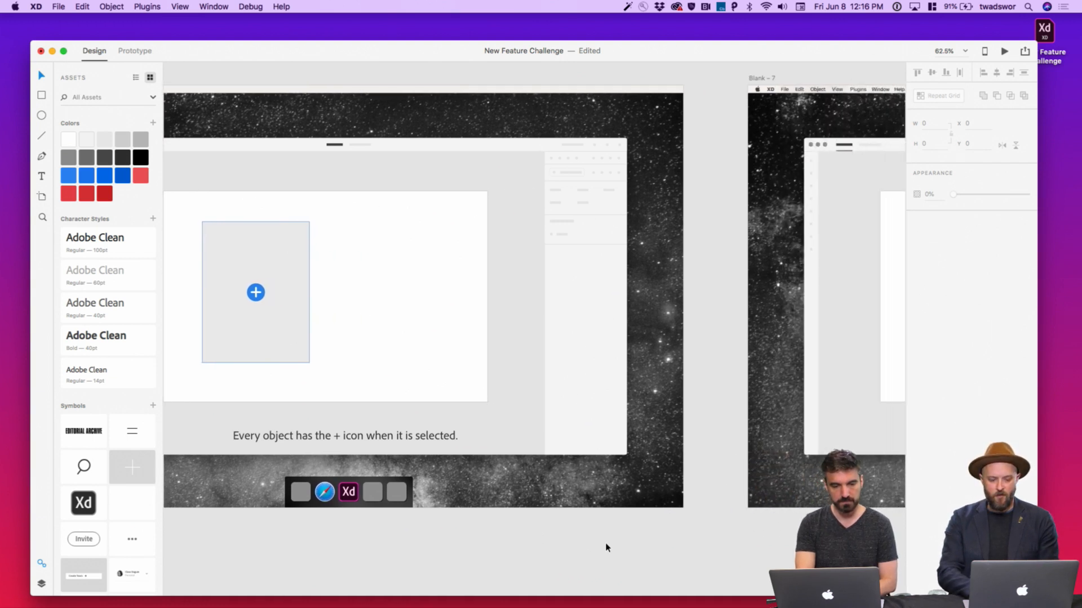
scroll(607, 546, left, 2)
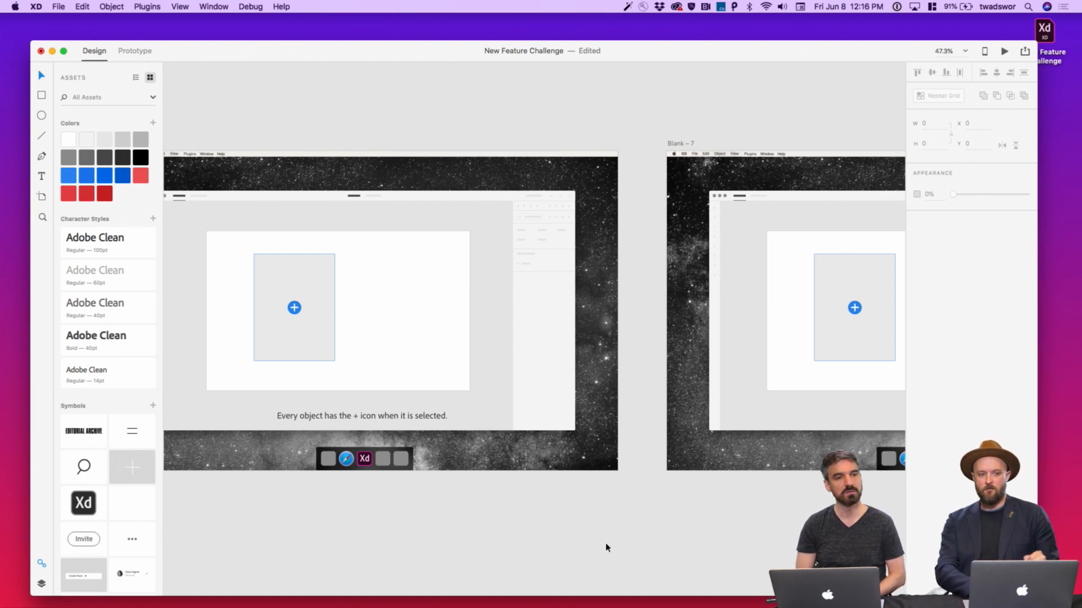
scroll(606, 547, right, 10)
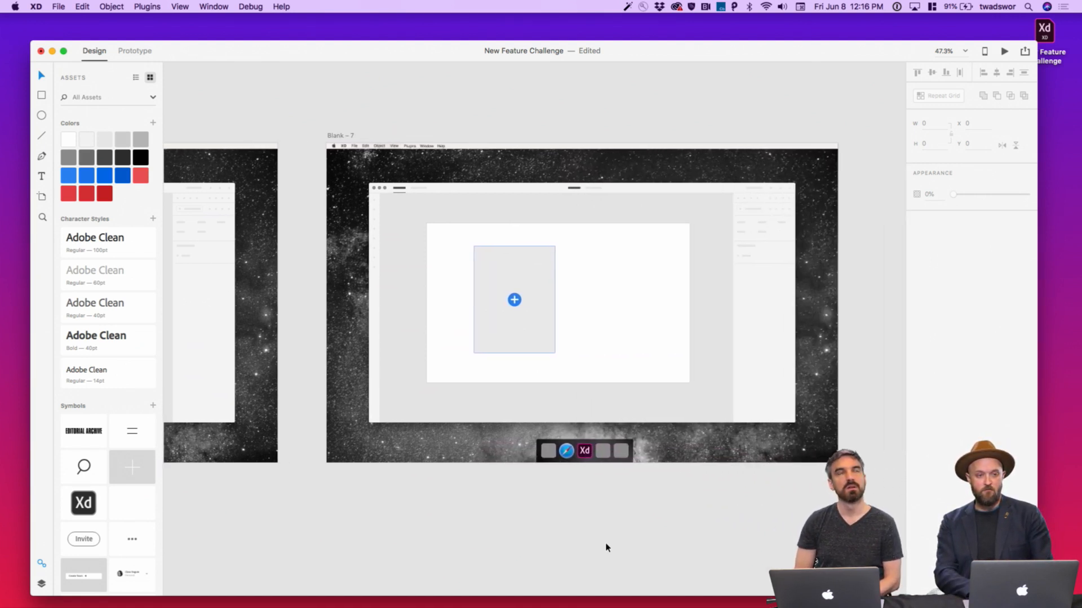
scroll(652, 387, up, 4)
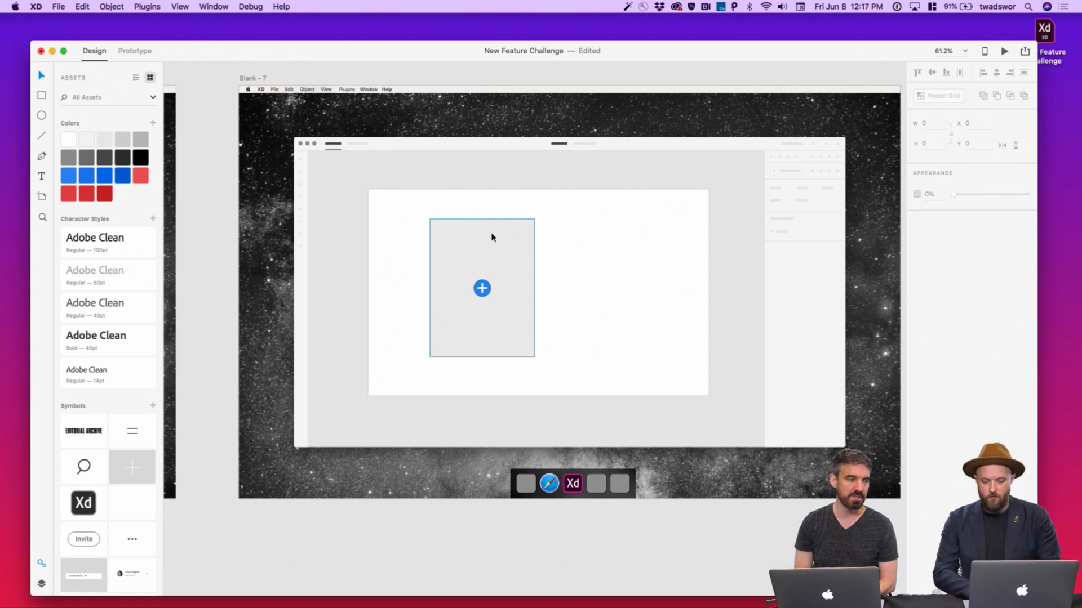
key(r)
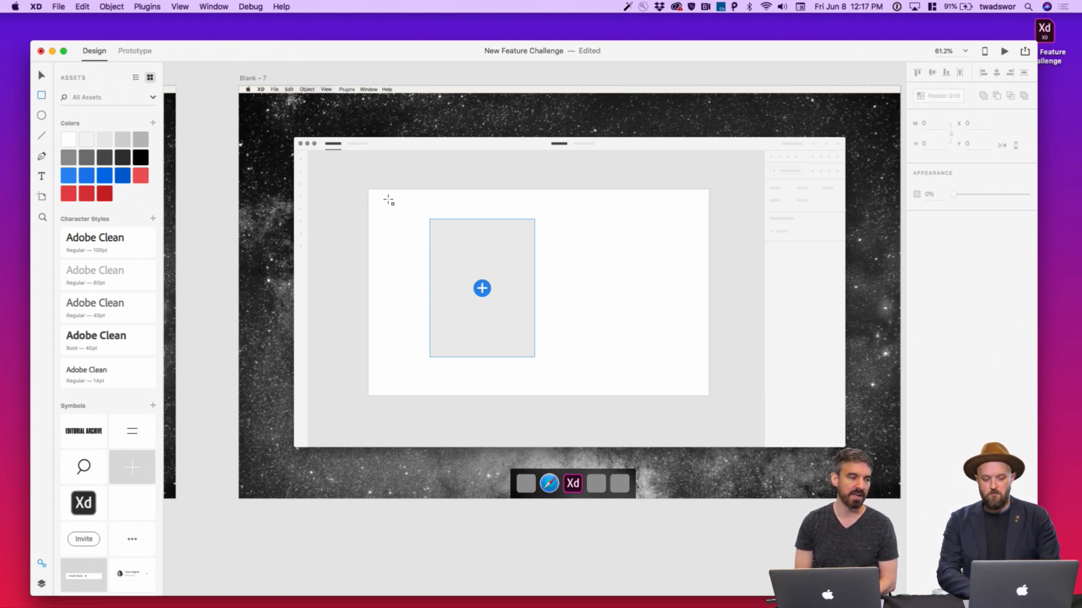
key(v)
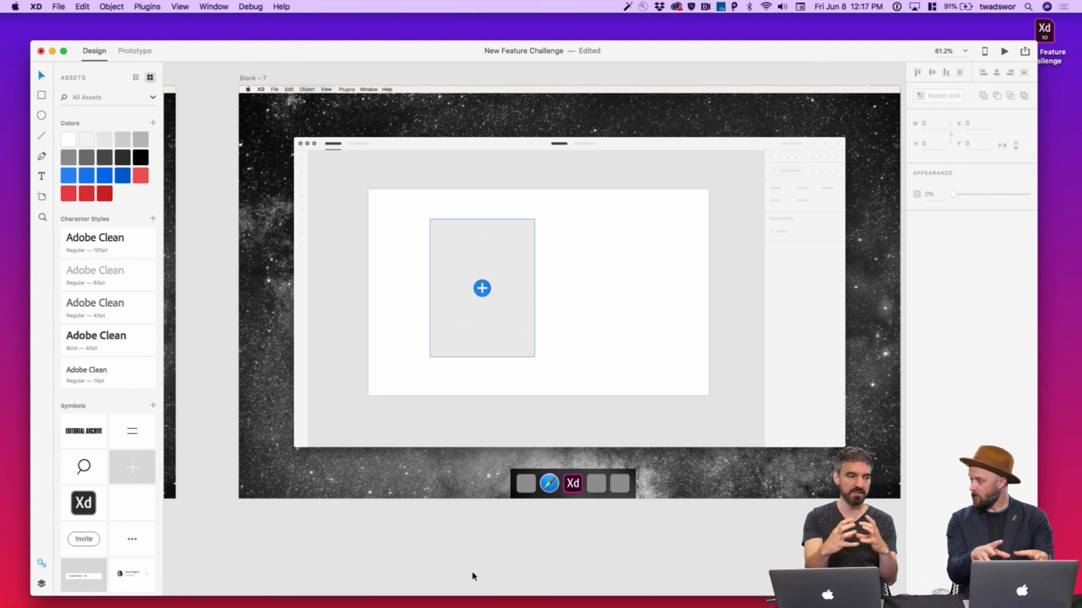
key(r)
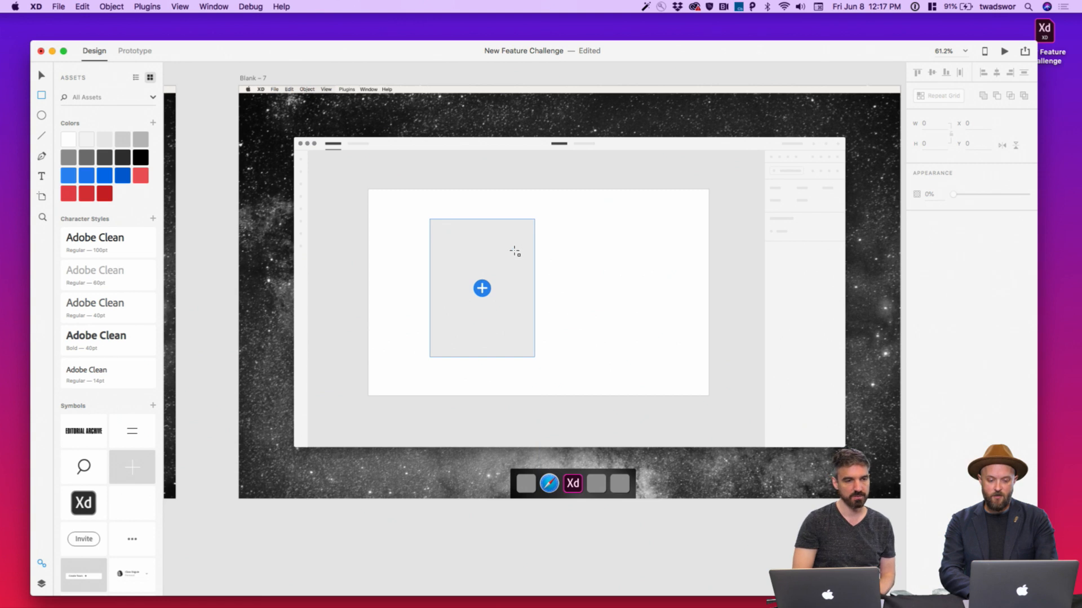
Draw a tall 319×487 rectangle over Blank – 7's grey panel, then bring up Twitter in Safari
mouse_move(514, 250)
mouse_down()
mouse_move(605, 354)
mouse_move(612, 417)
mouse_move(624, 418)
mouse_up()
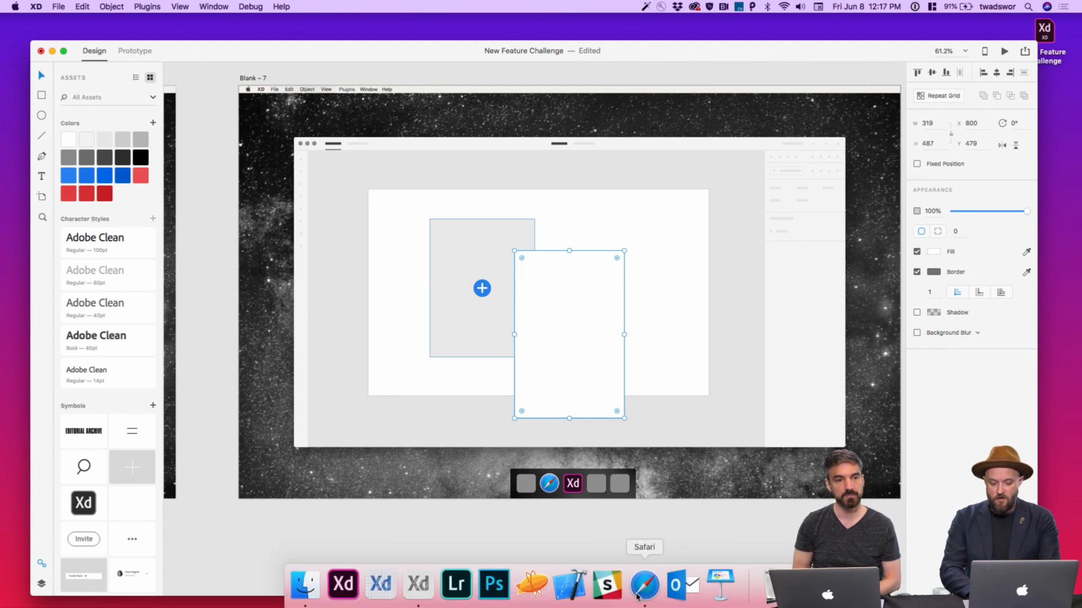
click(639, 591)
key(super+w)
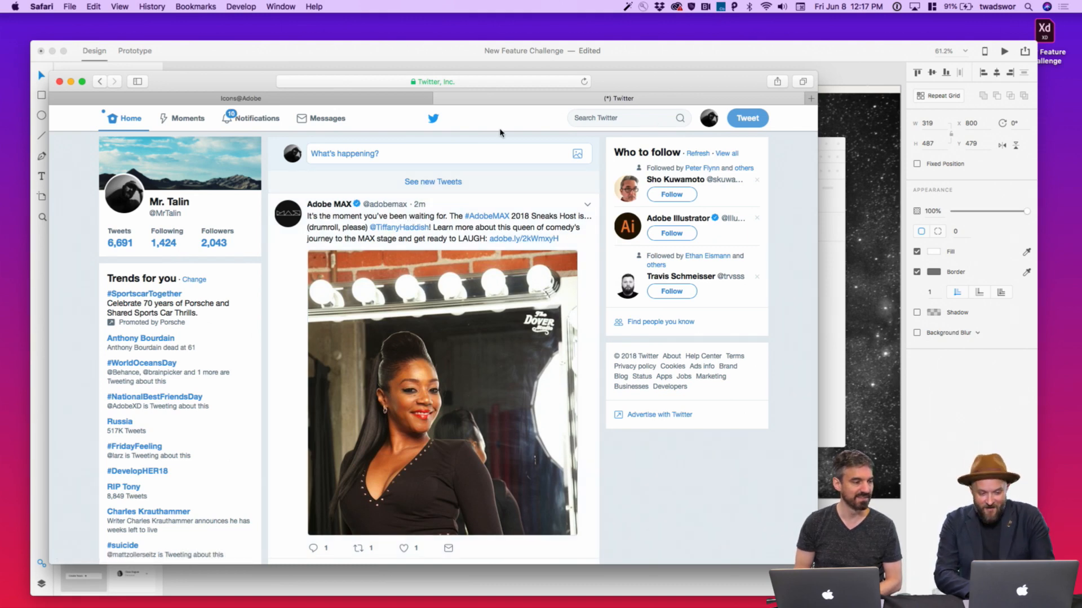
Start a new tweet, attach the first Applause GIF, then remove it again
click(748, 118)
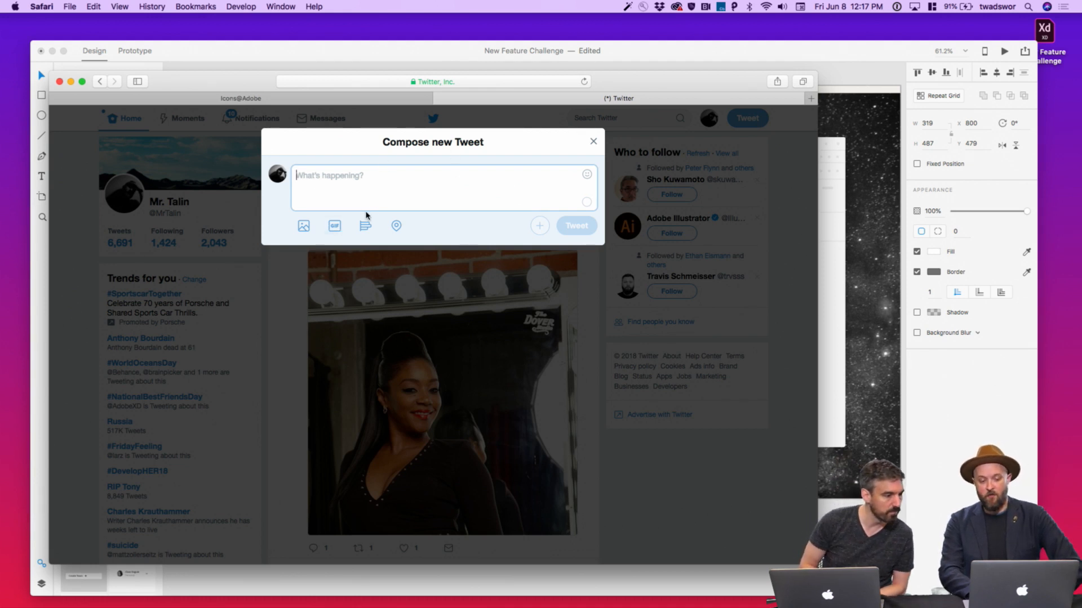
click(336, 227)
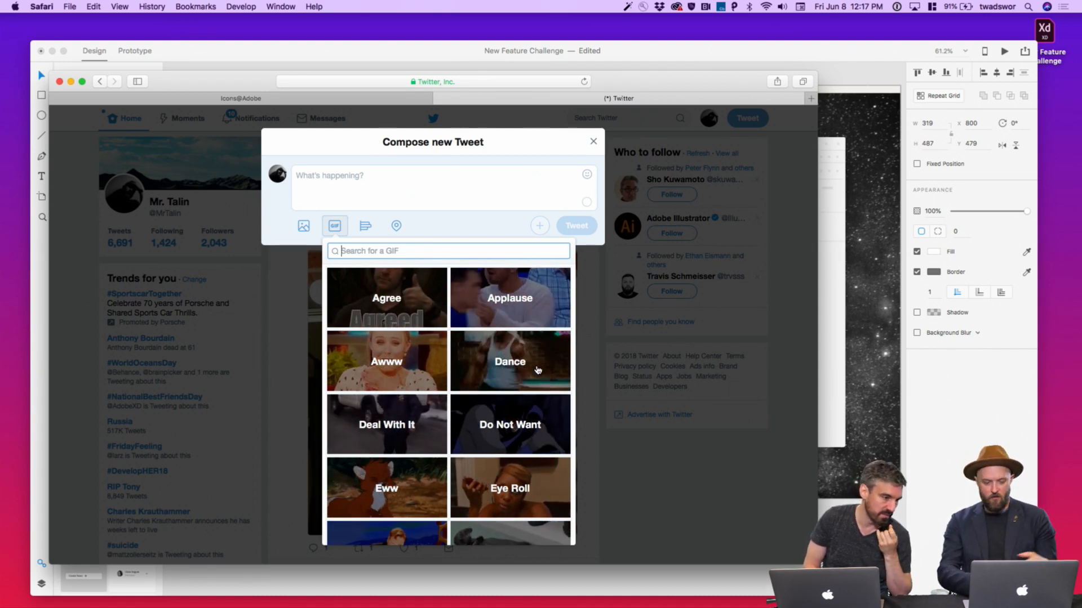
click(515, 308)
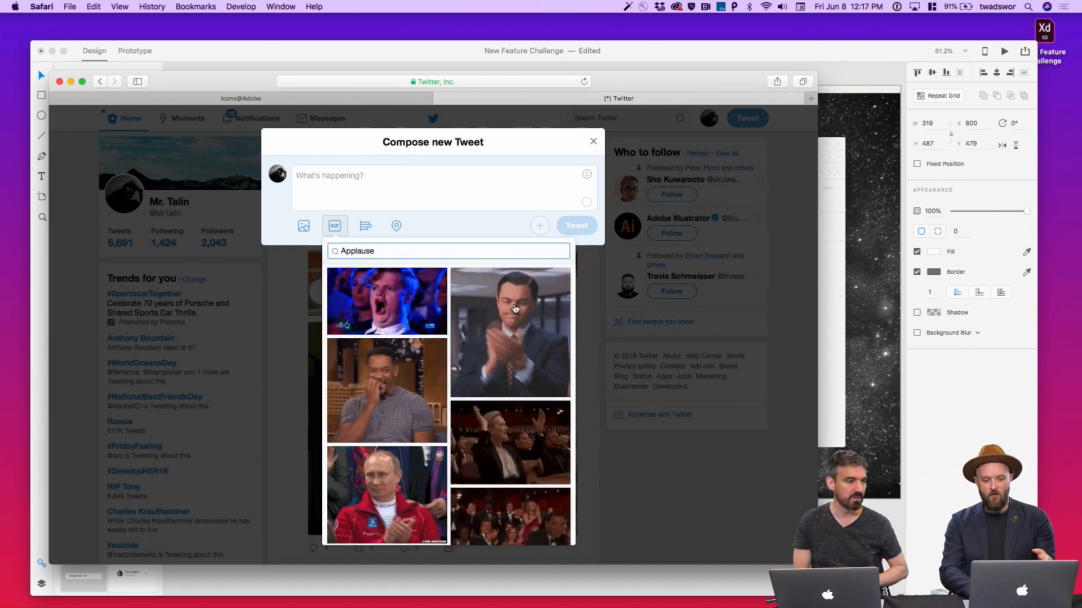
click(415, 307)
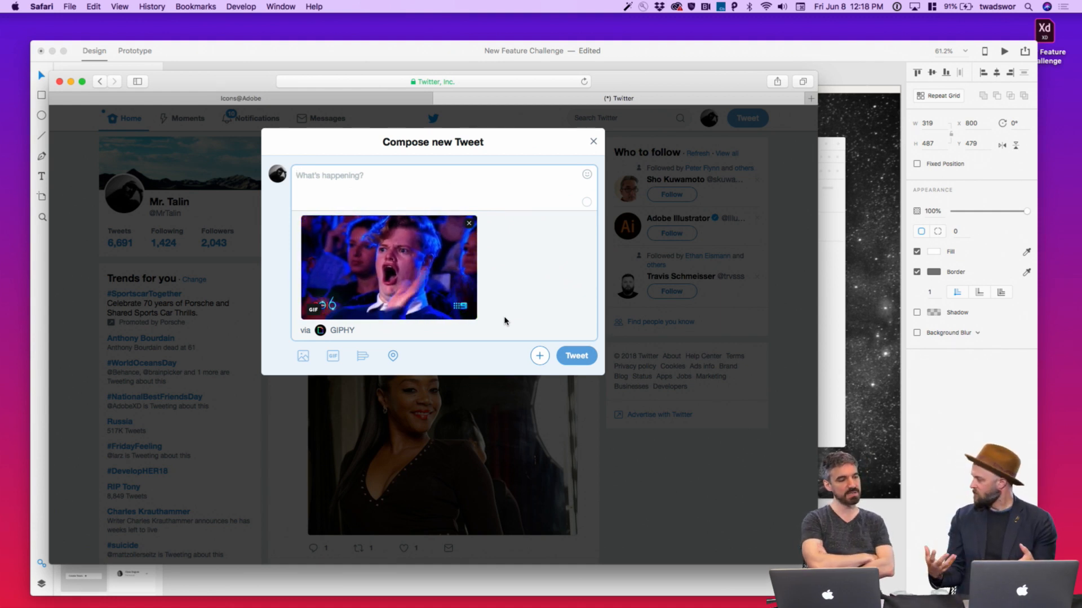
click(470, 226)
Search GIFs for 'adobe' and attach the Photoshop-screenshot GIF to the tweet
click(335, 226)
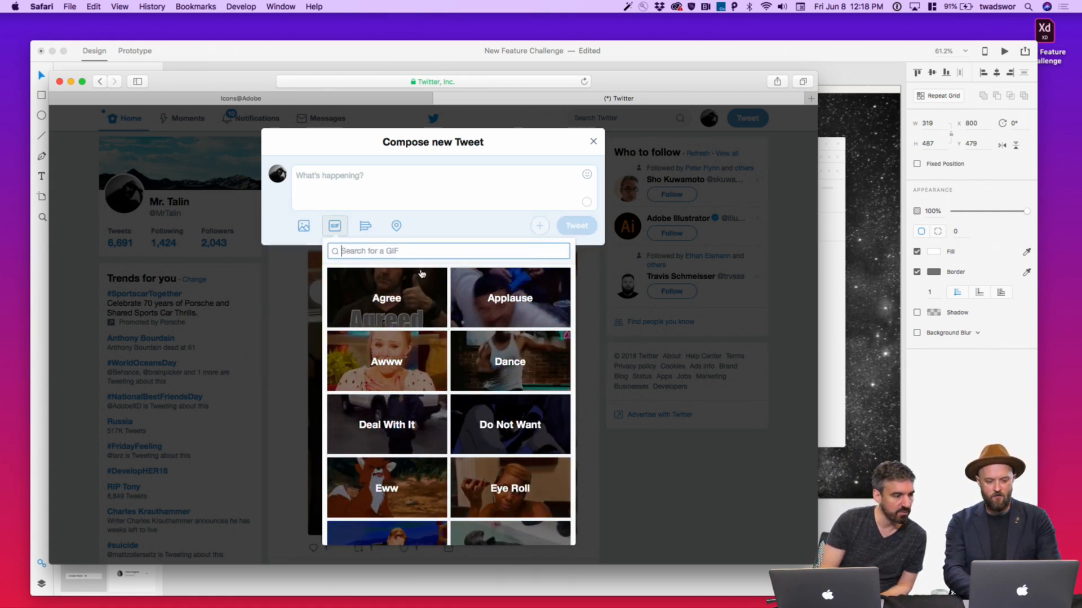
text(adobe)
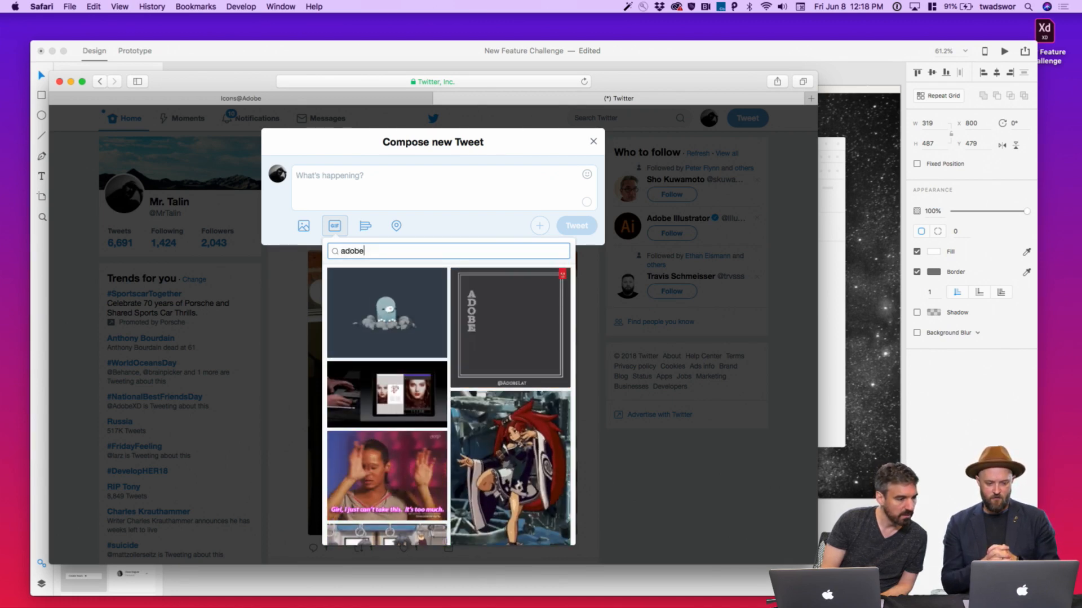
scroll(442, 407, down, 5)
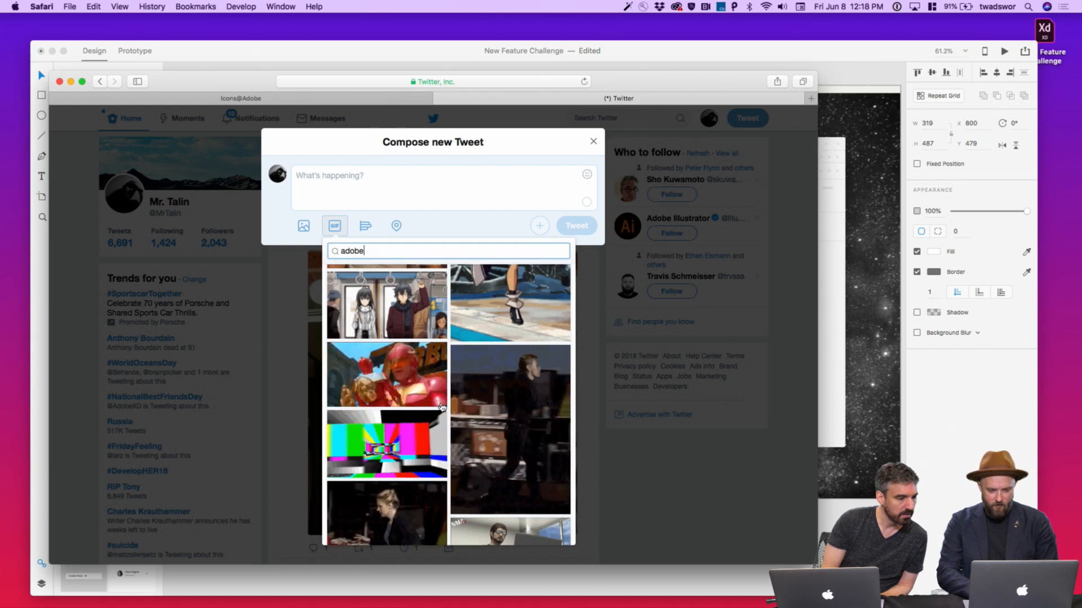
scroll(442, 407, down, 10)
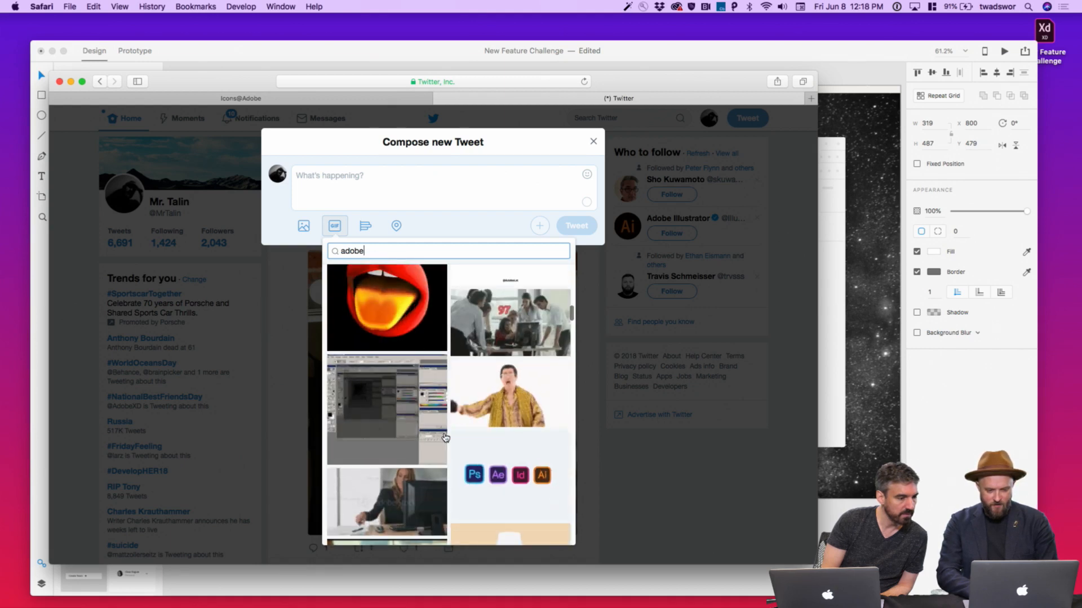
scroll(445, 437, down, 2)
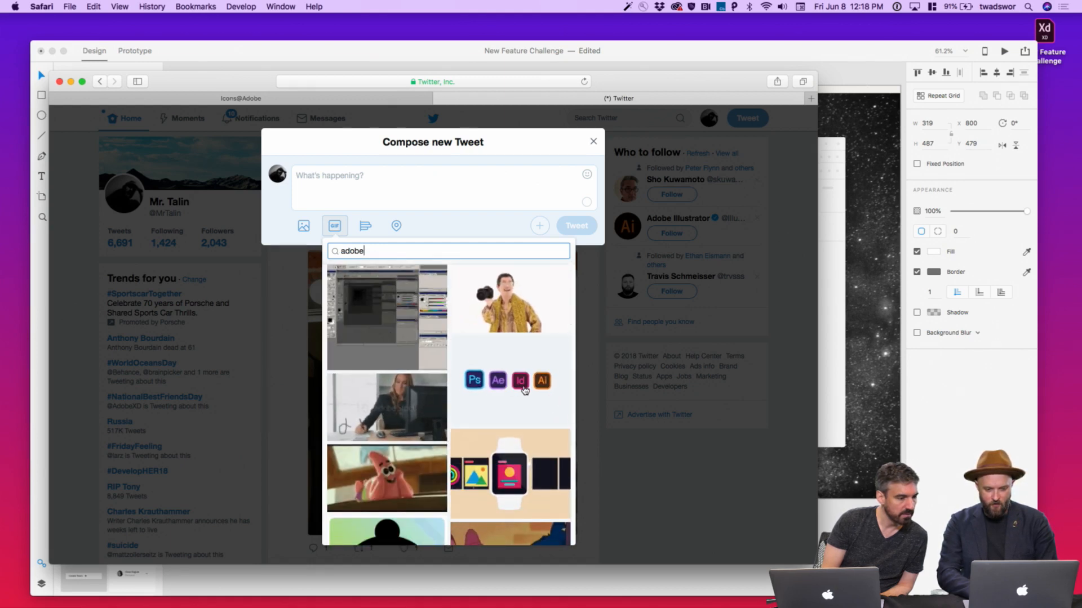
click(426, 348)
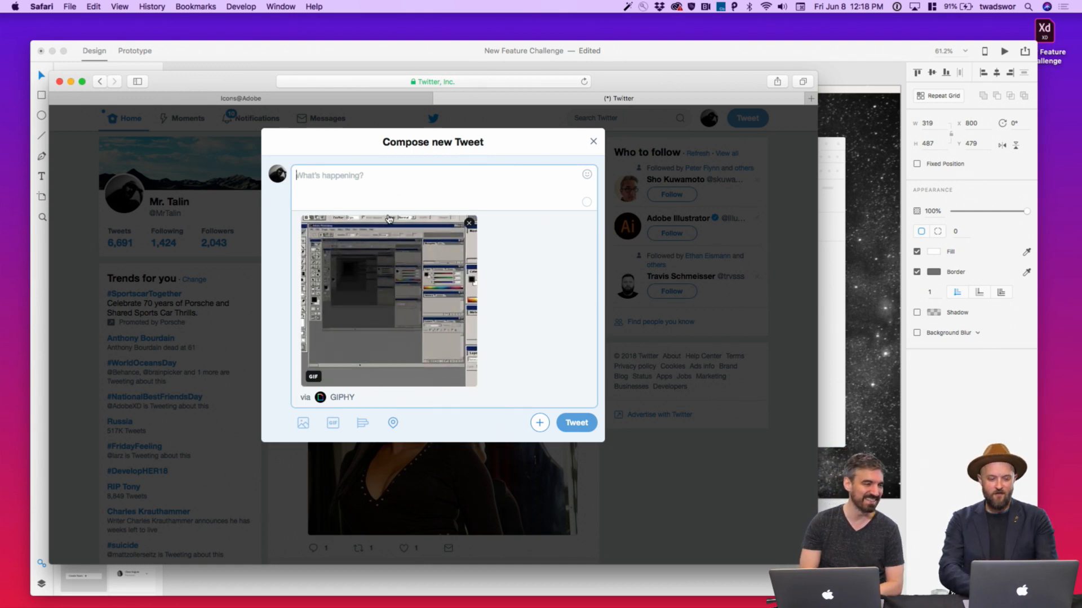
text(This is what )
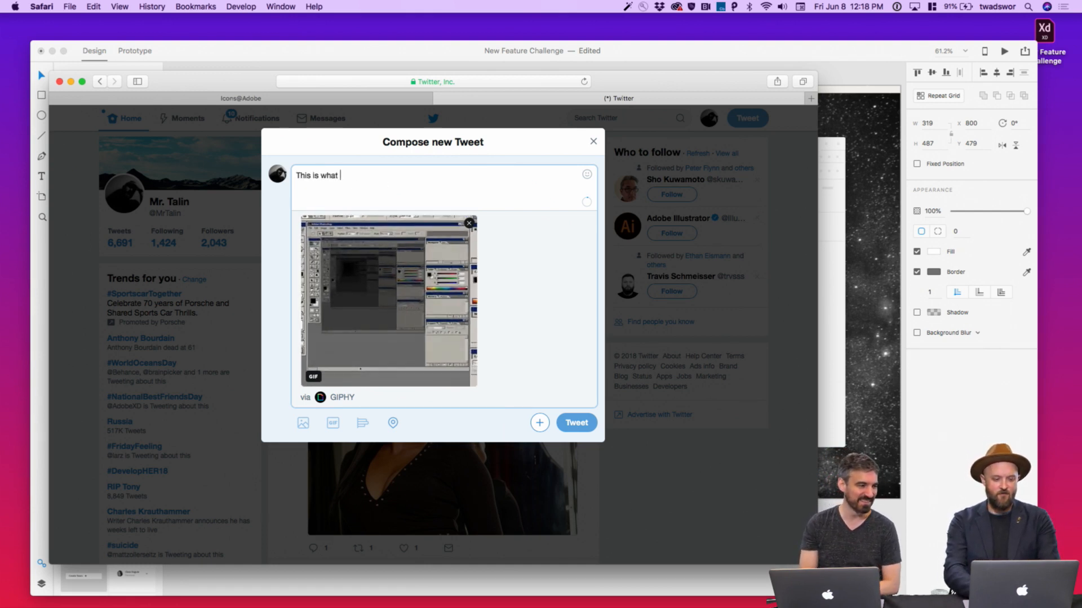
text(my life feels )
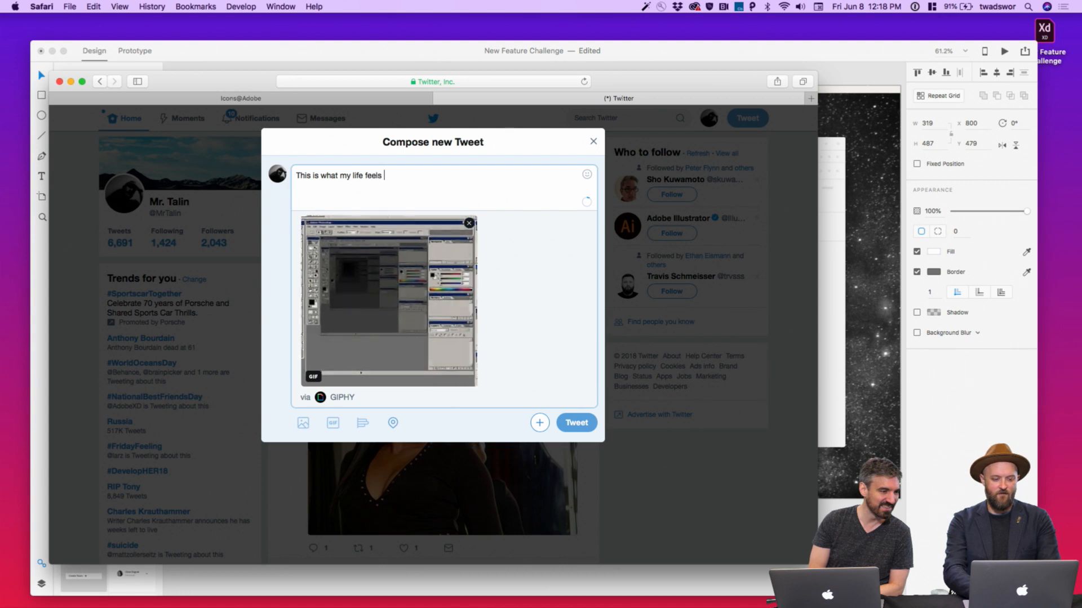
text(like as a designer on)
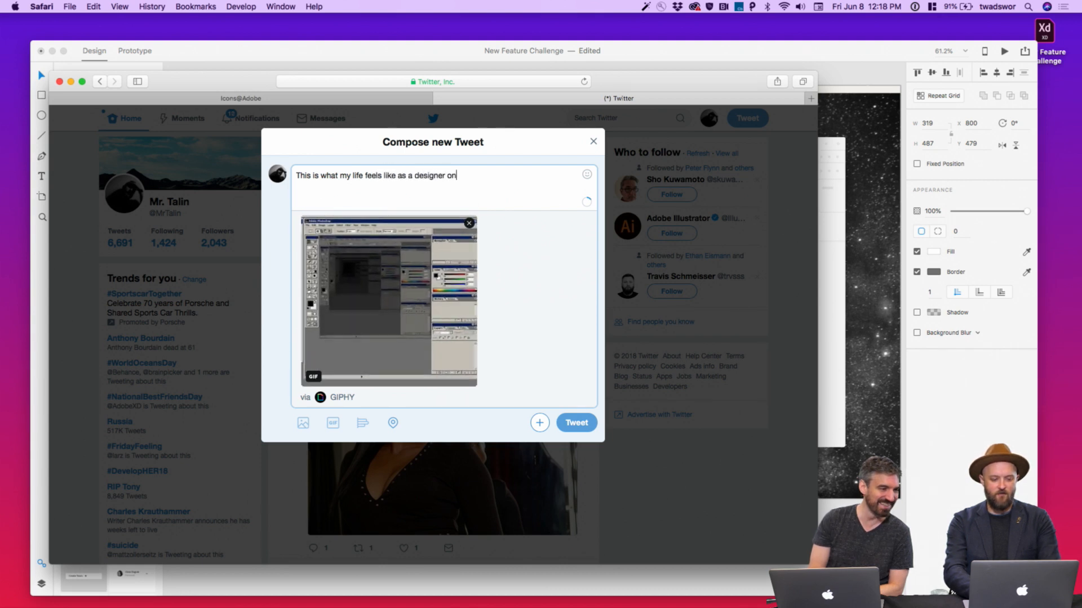
text( @adobexd)
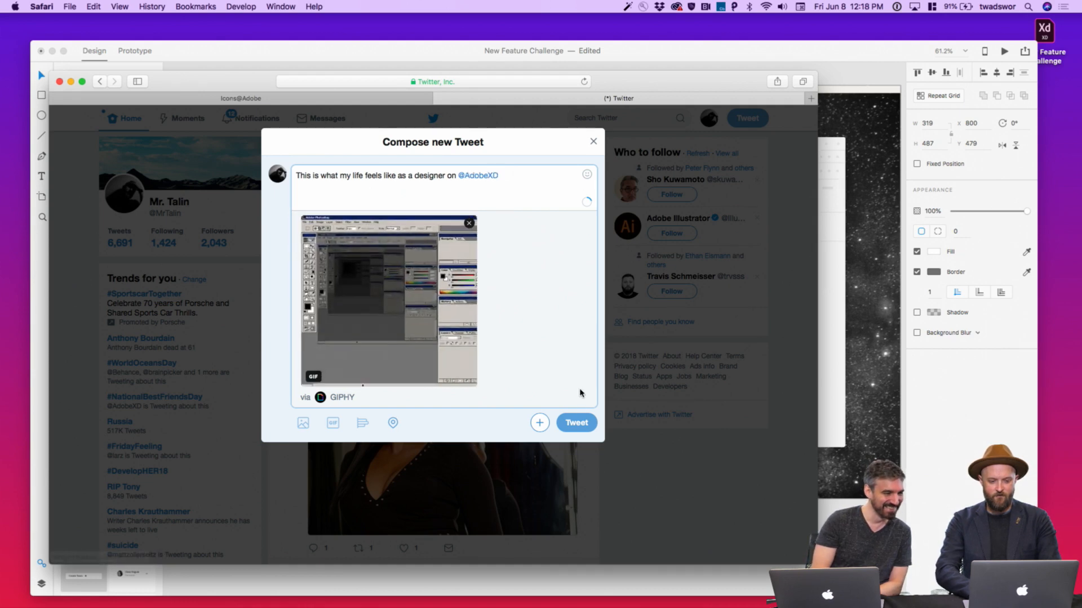
click(576, 422)
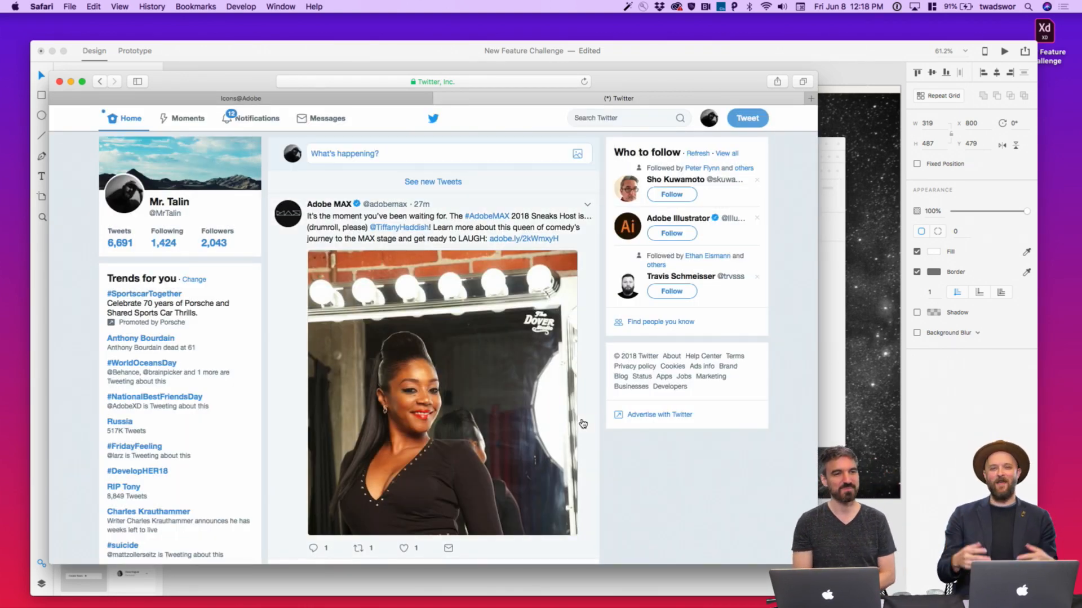
key(super+Tab)
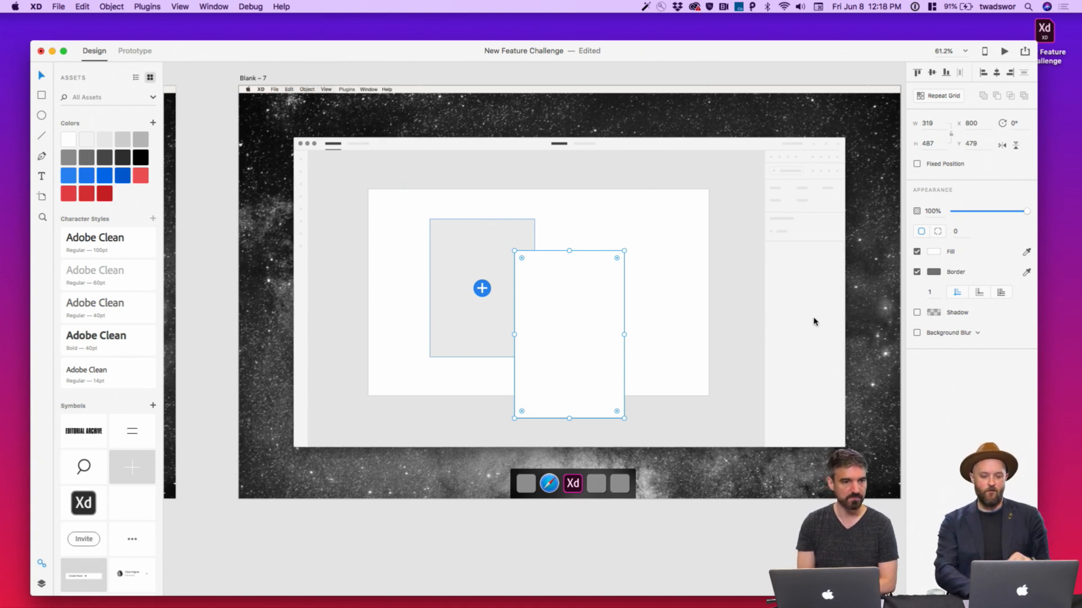
Give the tall white panel corner radius 4 and a #BFBFBF border
click(956, 233)
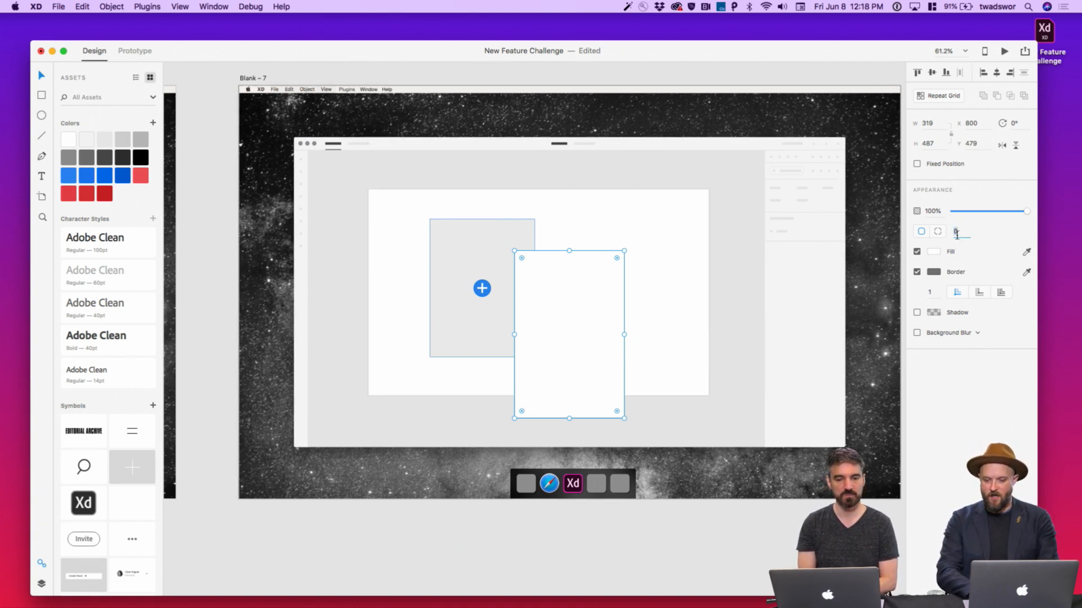
text(4)
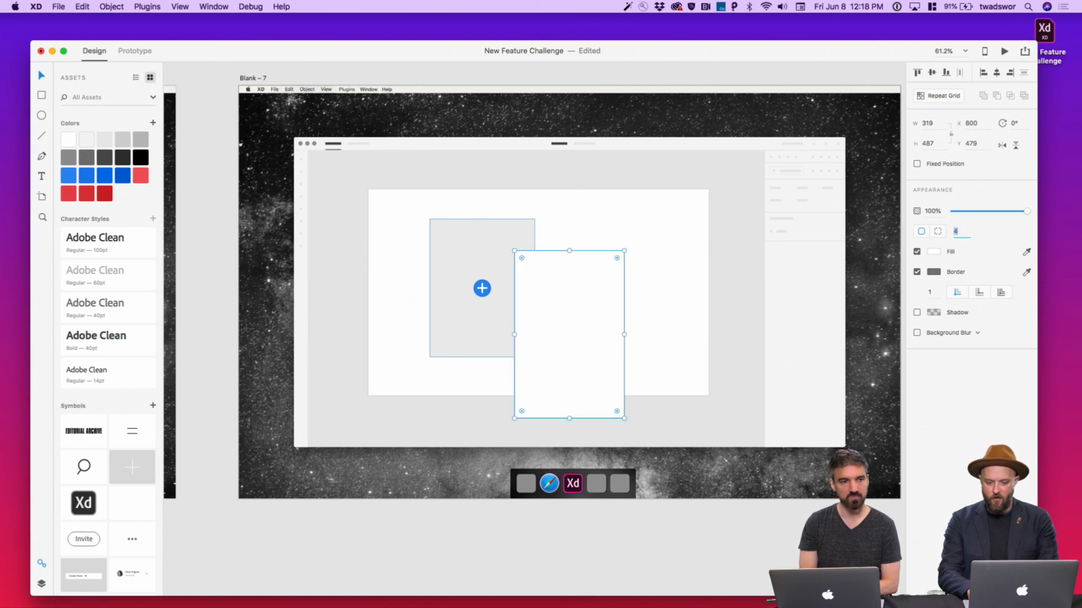
click(934, 272)
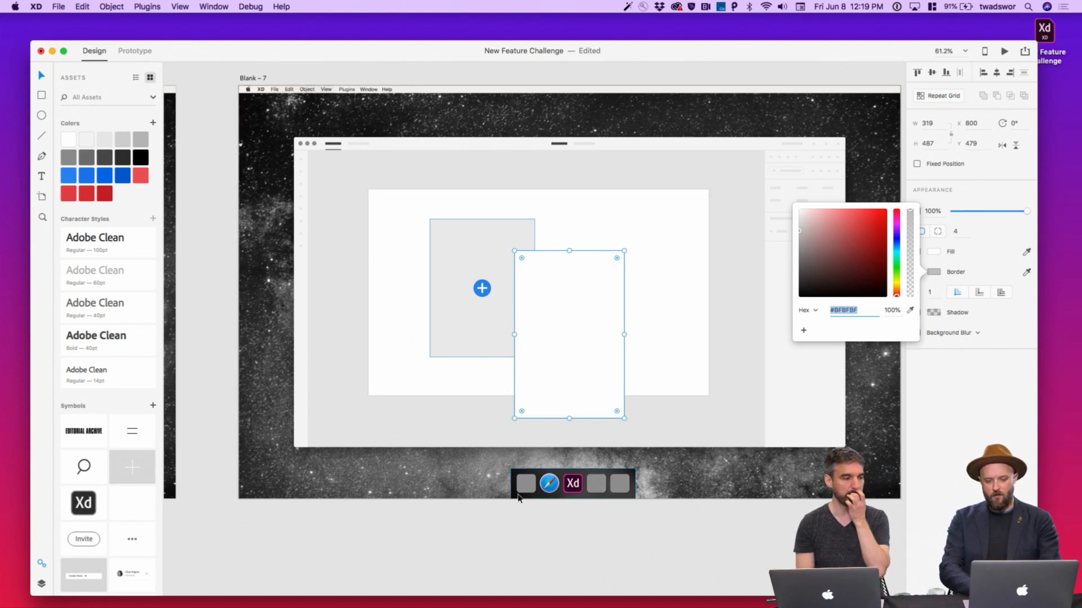
click(528, 548)
Draw a small square at the panel's left edge
key(r)
mouse_move(515, 270)
mouse_down()
mouse_move(537, 293)
mouse_move(532, 269)
mouse_up()
key(v)
Set the small diamond's corner radius to 3
click(954, 232)
text(3)
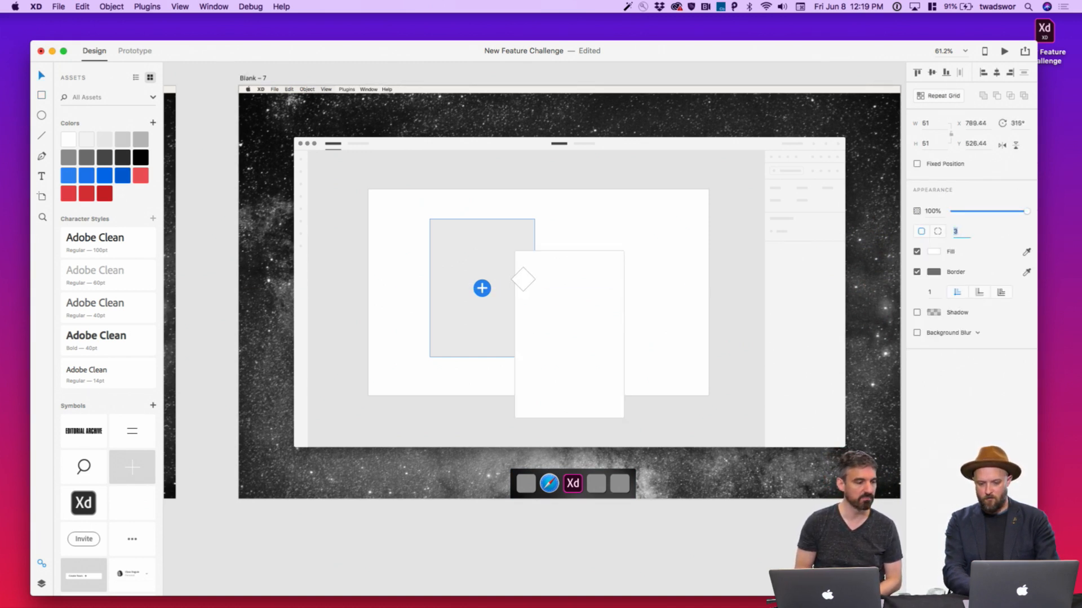
key(Left)
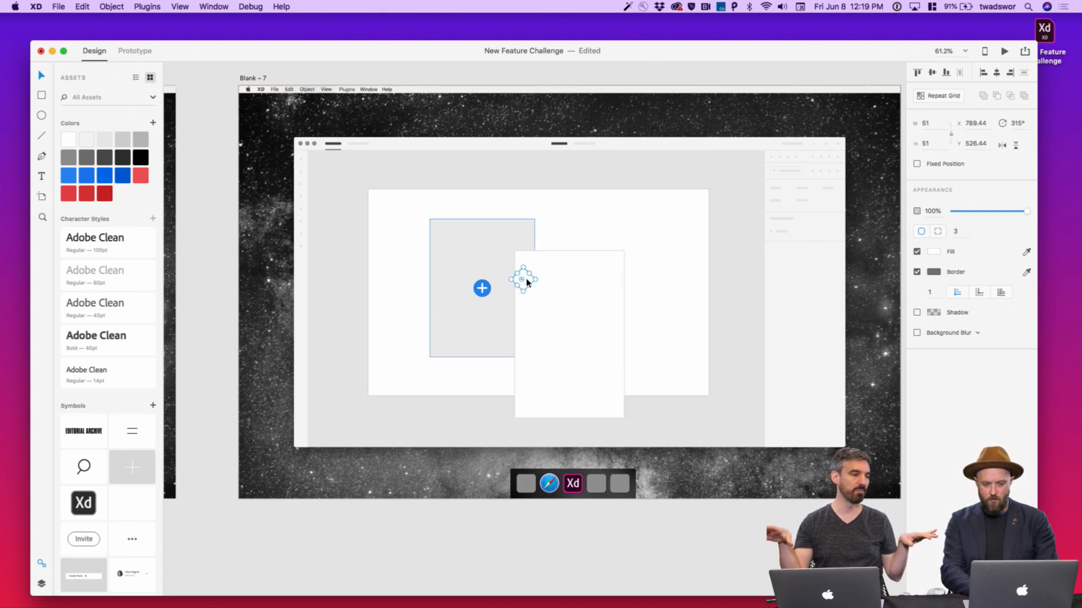
Nudge the diamond onto the panel's left edge and add the panel to the selection
key(shift+Left)
key(shift+Down)
key(shift+Down)
key(shift+Left)
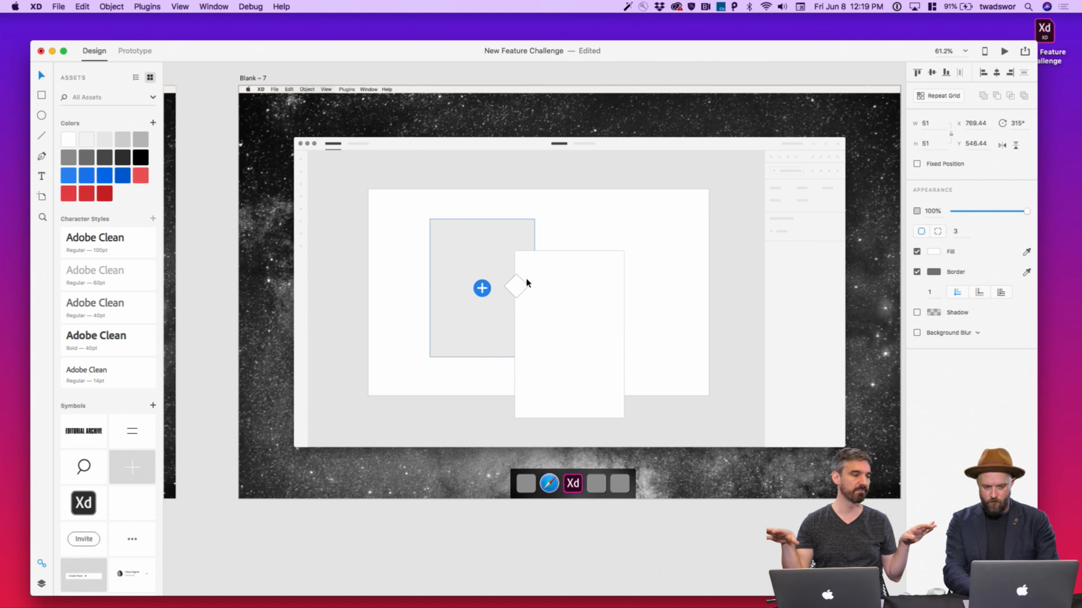
key(shift+Down)
key(Right)
key(Right)
key(Right)
key(Right)
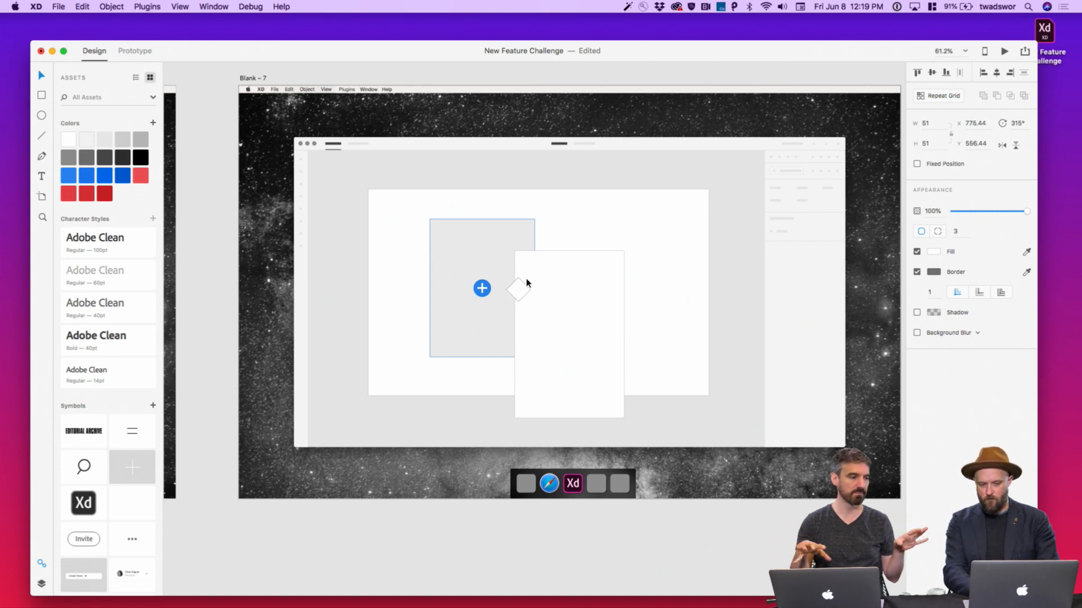
shift+click(526, 282)
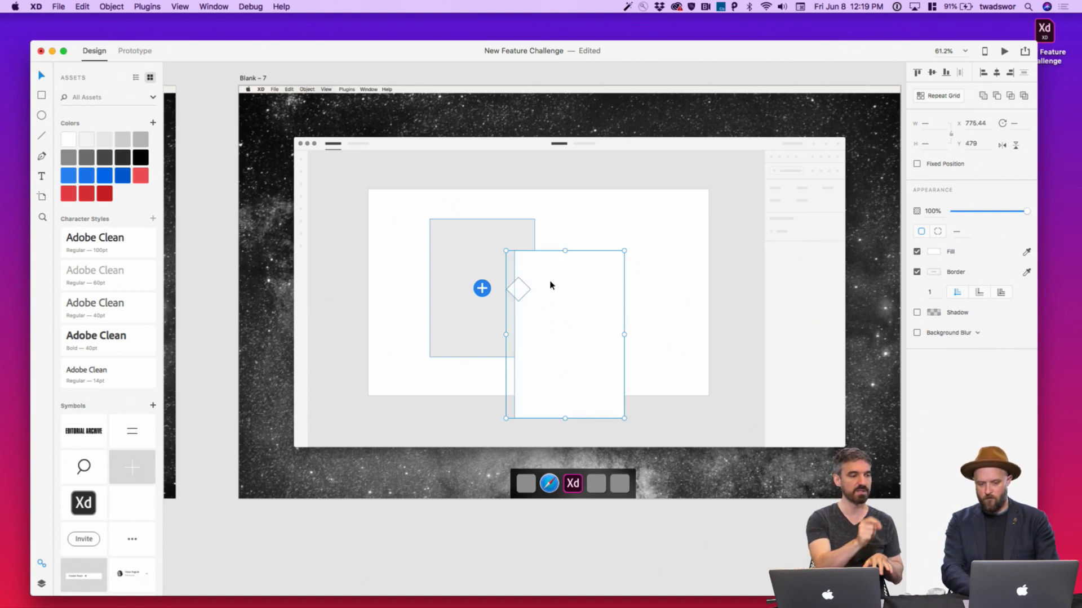
Union the diamond with the tall panel, then add a drop shadow of X 0, Y 8, blur 19
click(984, 96)
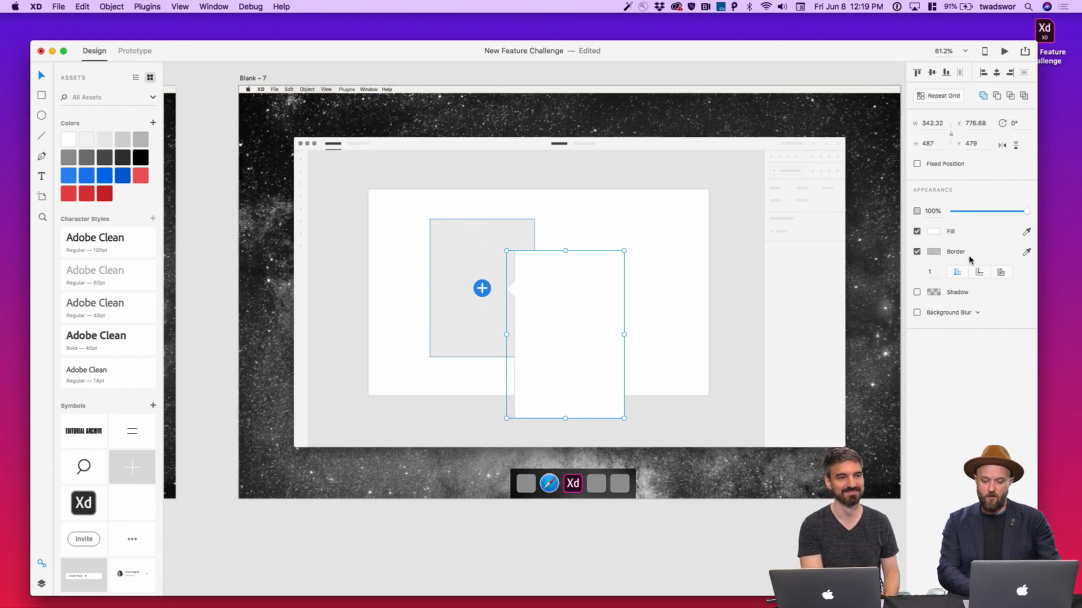
click(917, 292)
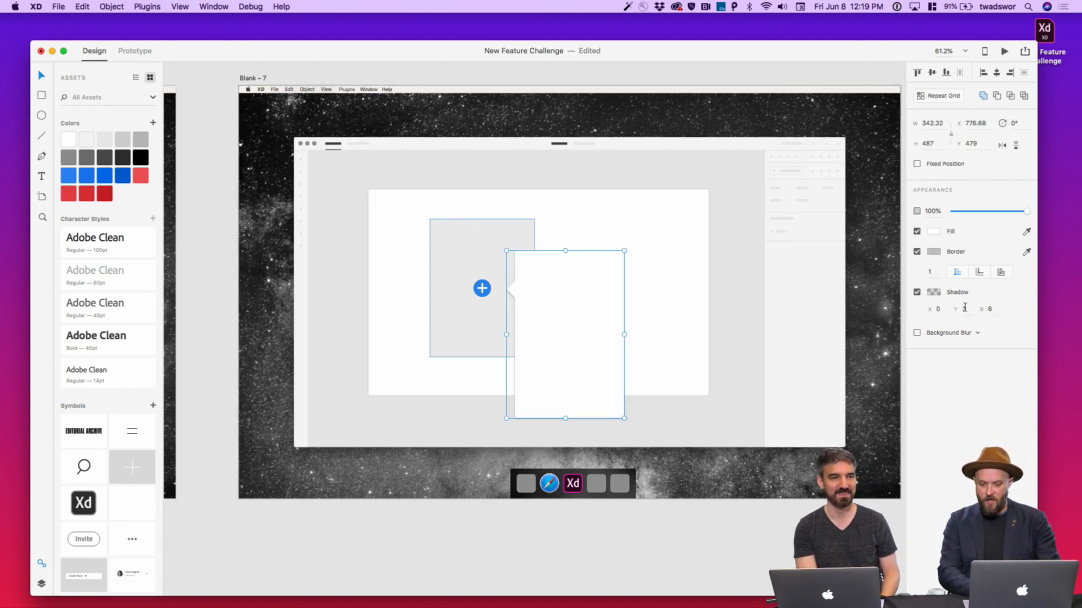
text(5)
key(Return)
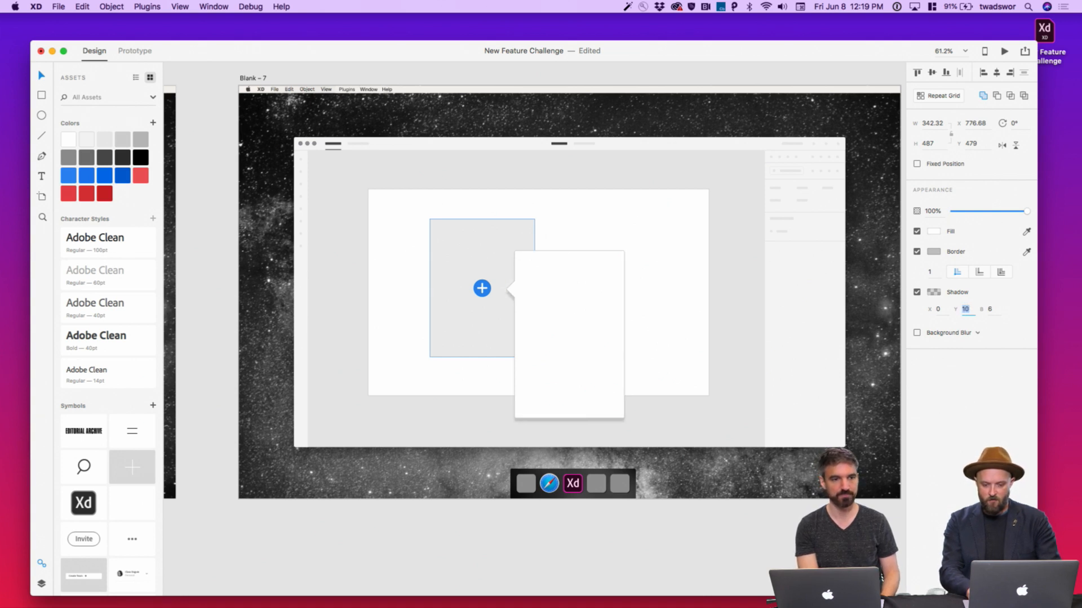
key(Down)
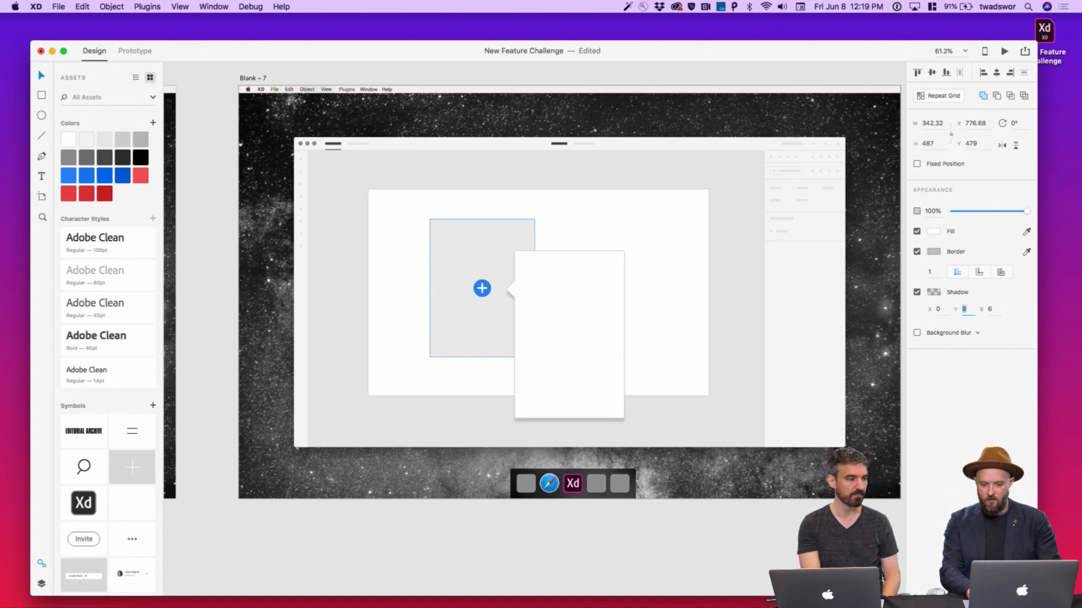
key(Down)
key(Tab)
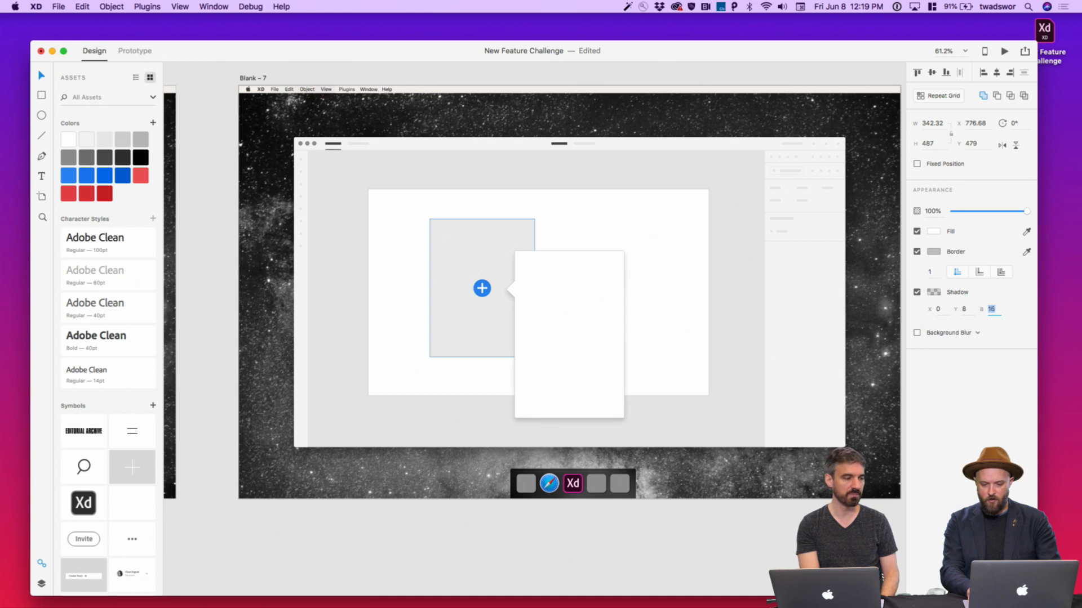
click(933, 291)
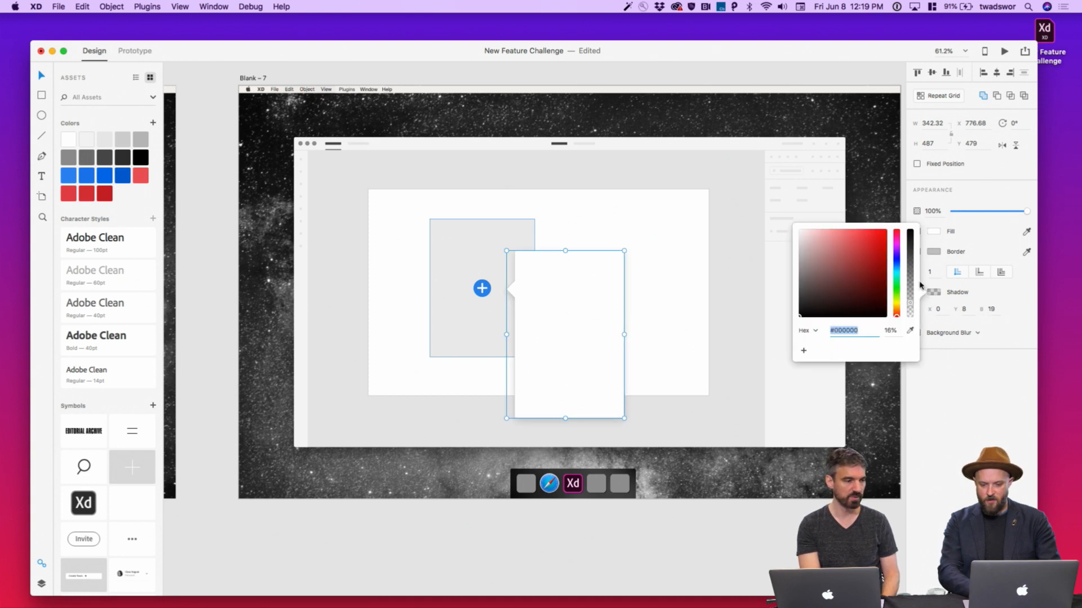
click(964, 414)
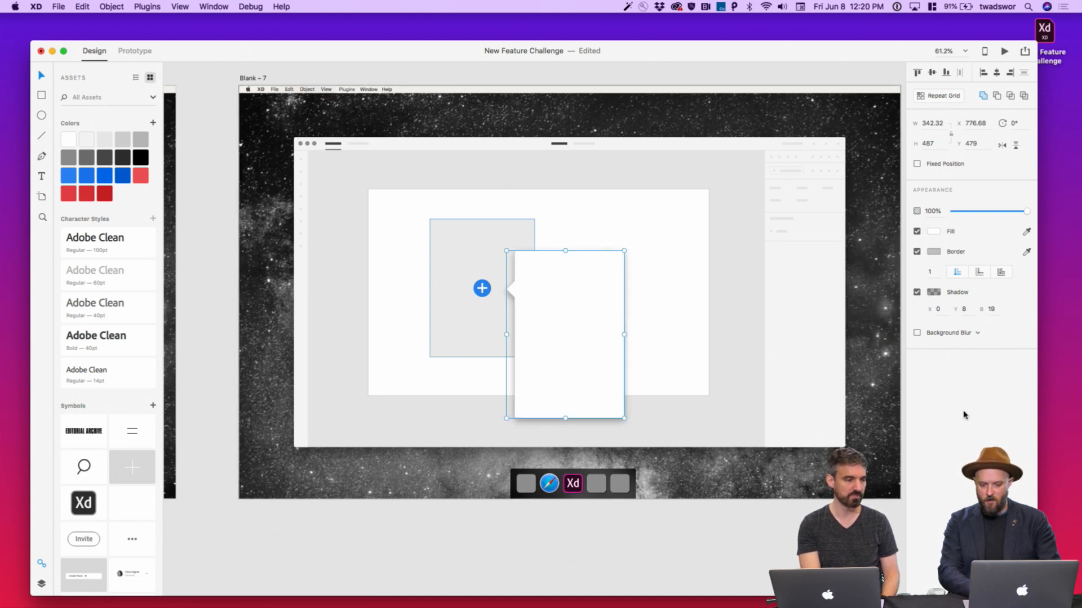
click(800, 529)
scroll(596, 401, down, 5)
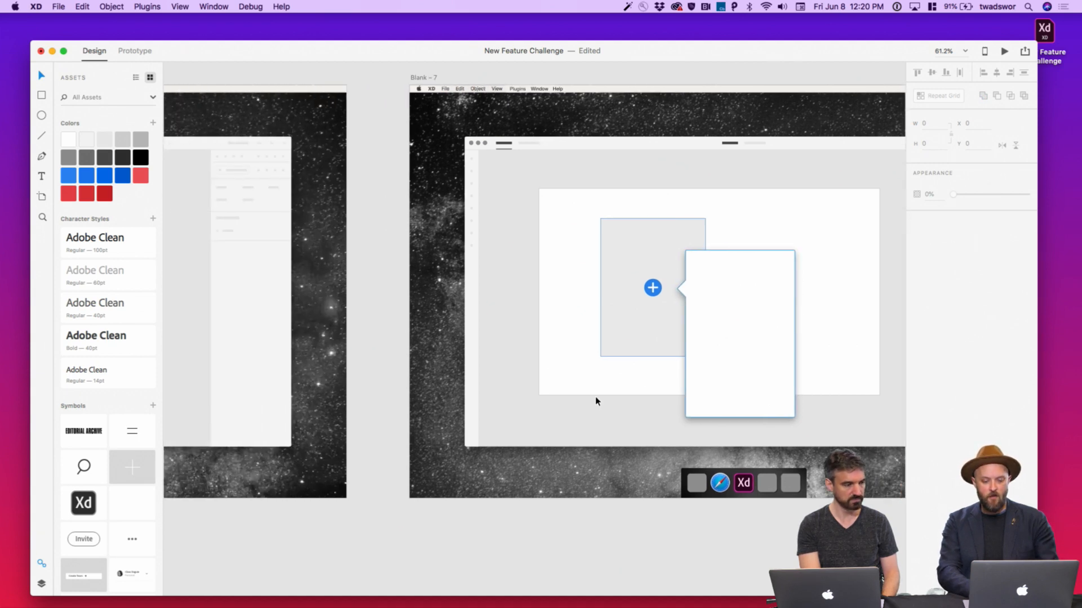
Draw a thin search bar across the popover's top with corner radius 2, nudged into alignment
scroll(596, 401, up, 5)
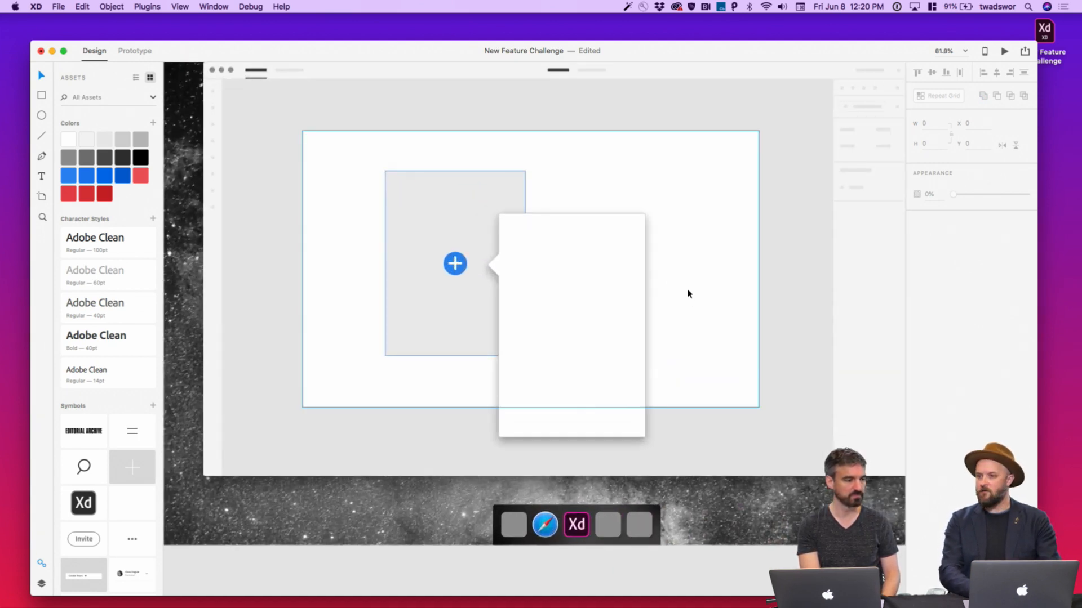
key(r)
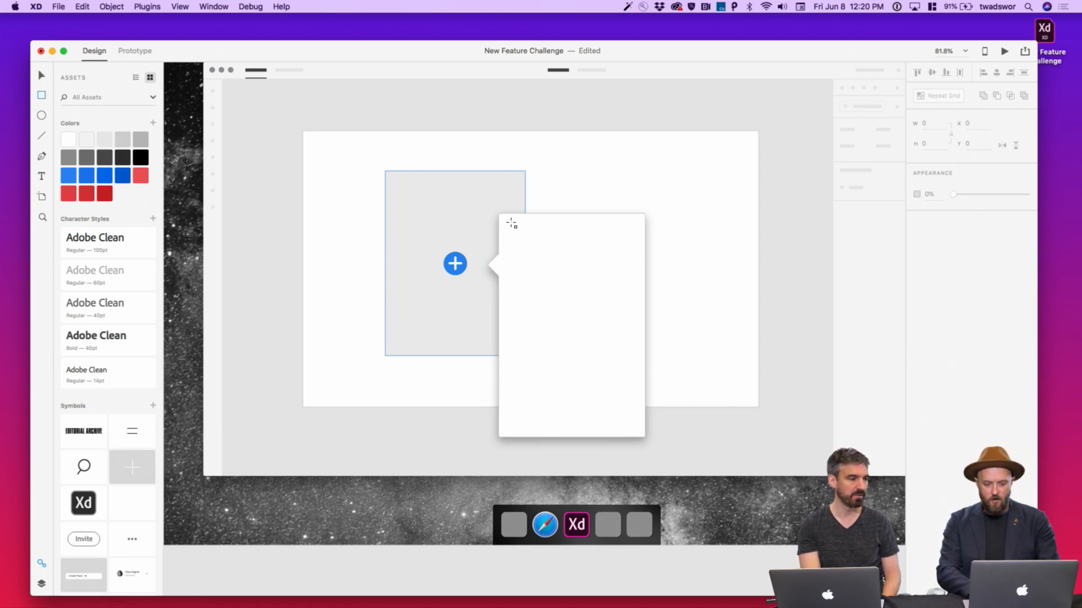
mouse_move(511, 223)
mouse_down()
mouse_move(555, 243)
mouse_move(634, 240)
mouse_up()
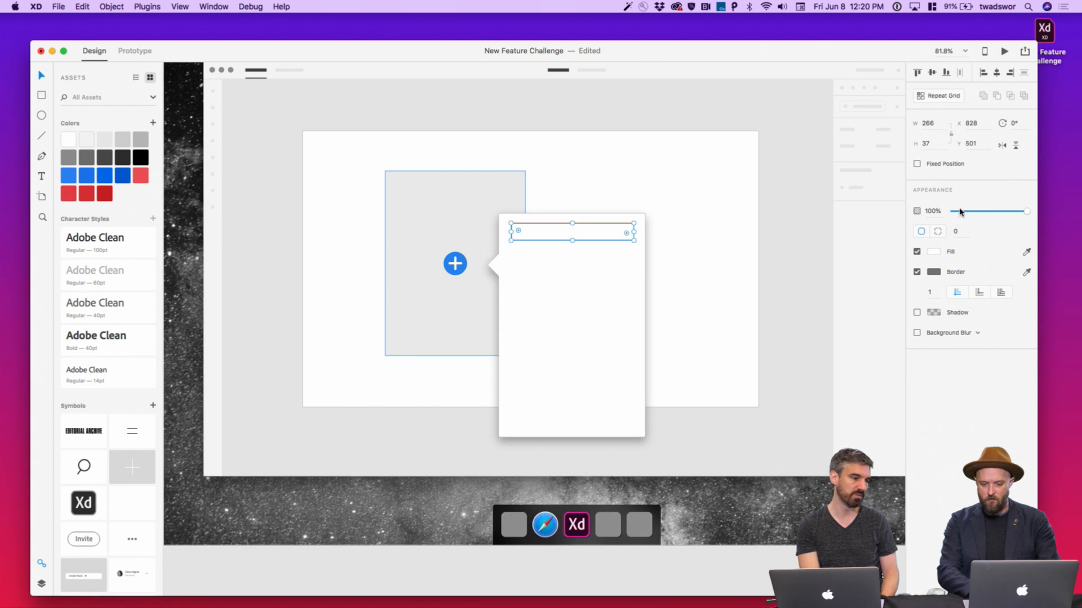
click(956, 231)
text(2)
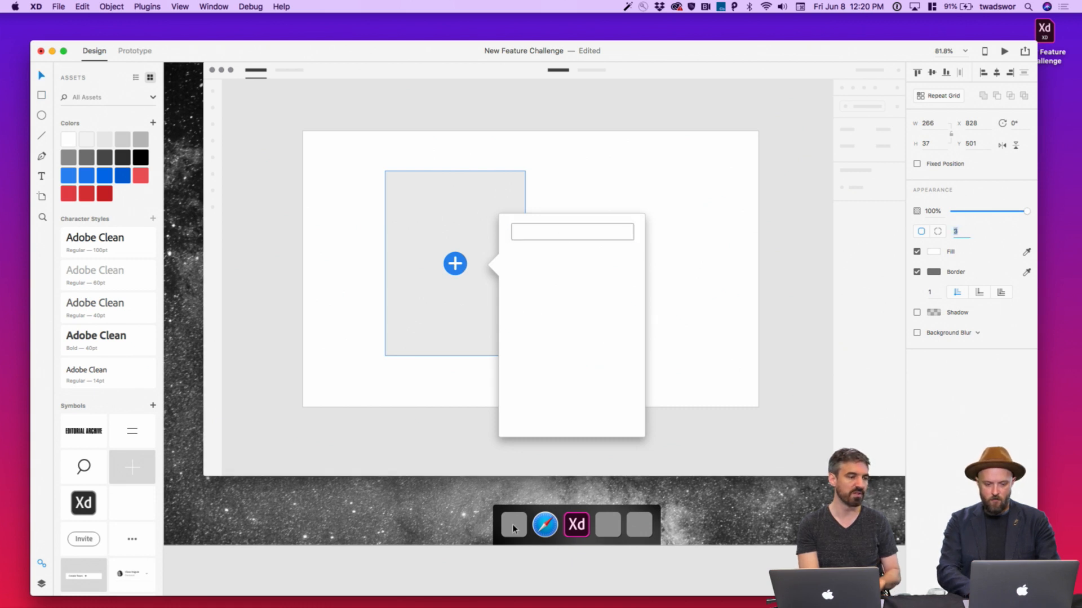
key(Return)
click(706, 562)
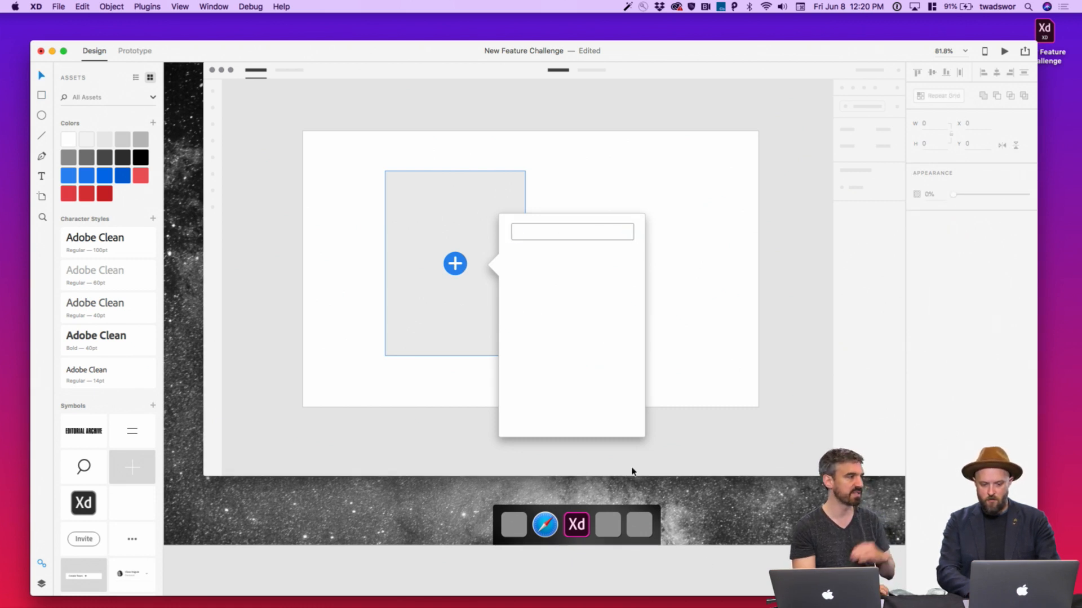
click(597, 240)
key(Left)
key(Down)
click(710, 590)
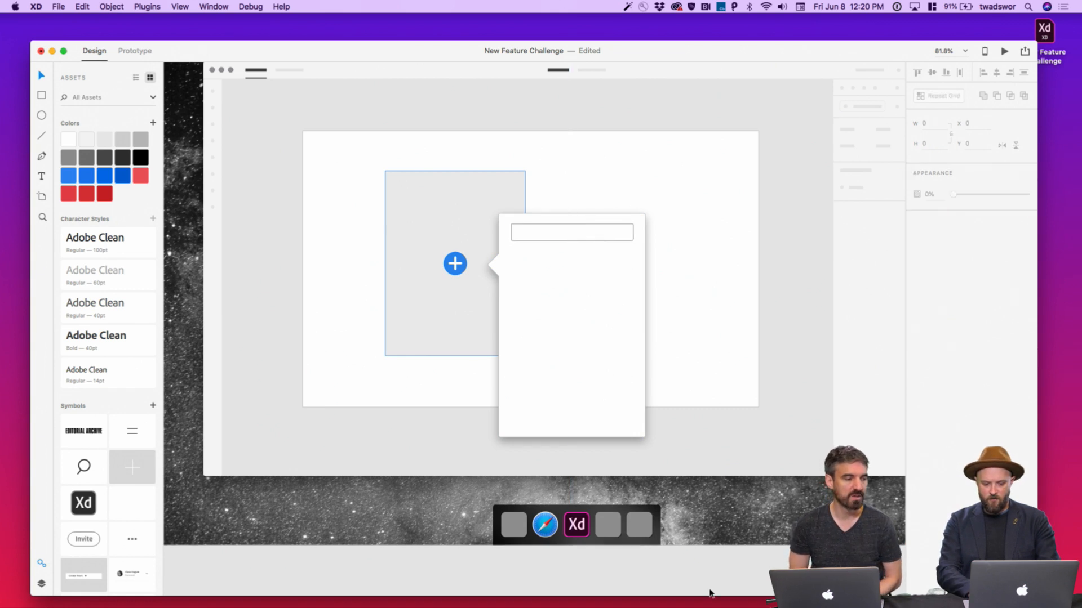
Draw a 133×94 placeholder below the search bar, fill it light grey and remove its border
key(r)
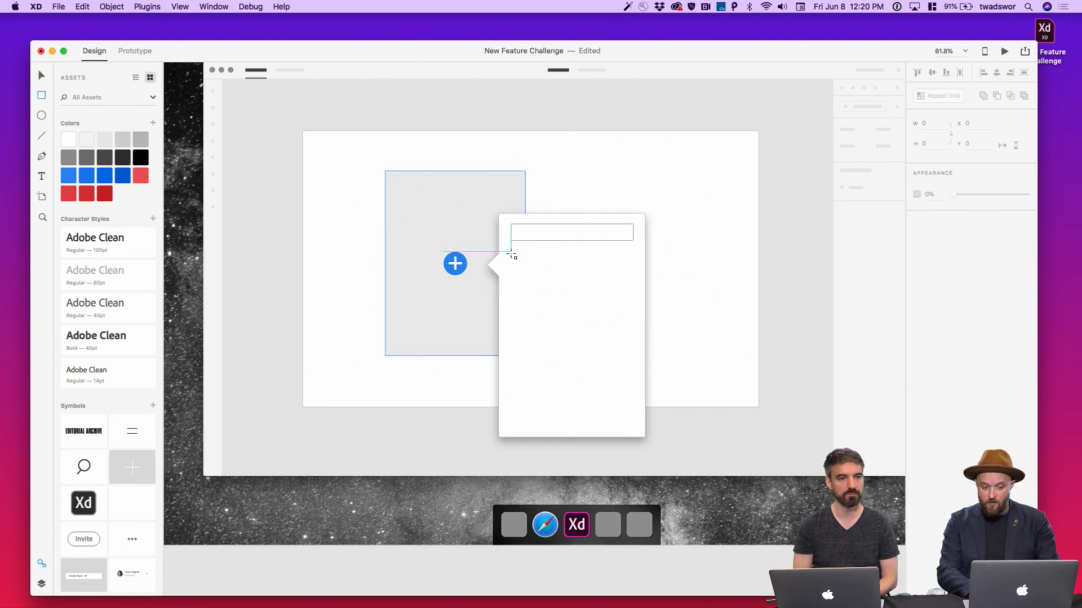
drag(511, 256, 573, 297)
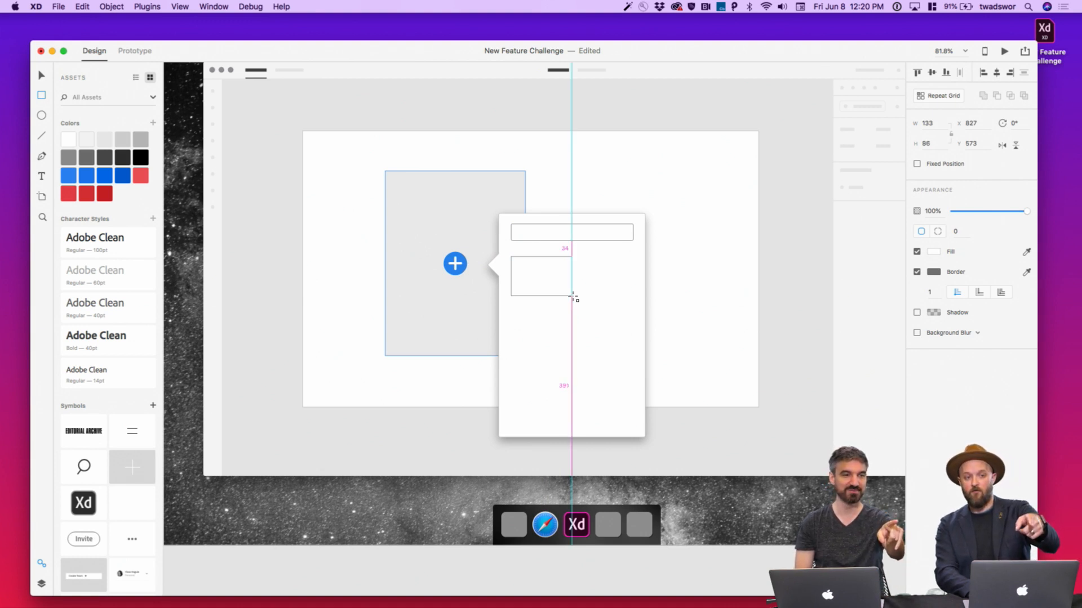
drag(572, 296, 571, 300)
click(124, 144)
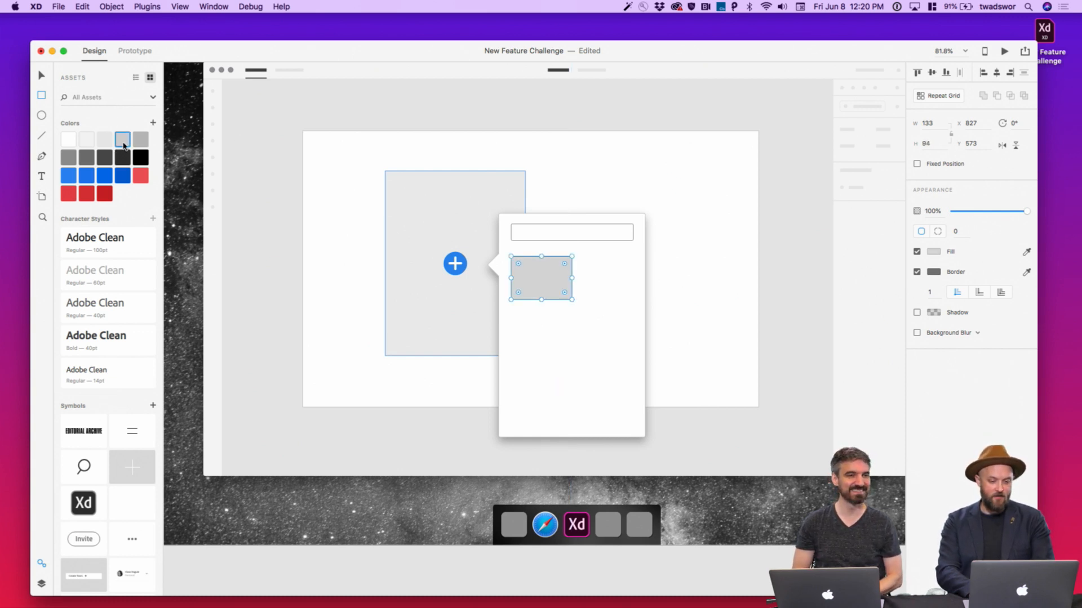
click(105, 137)
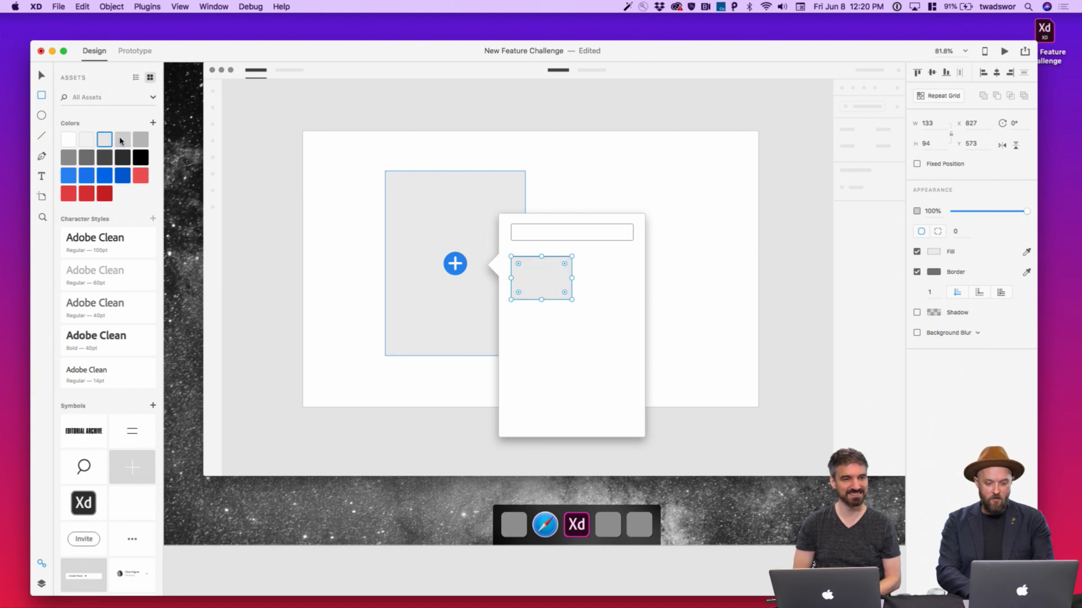
click(550, 164)
key(v)
click(525, 284)
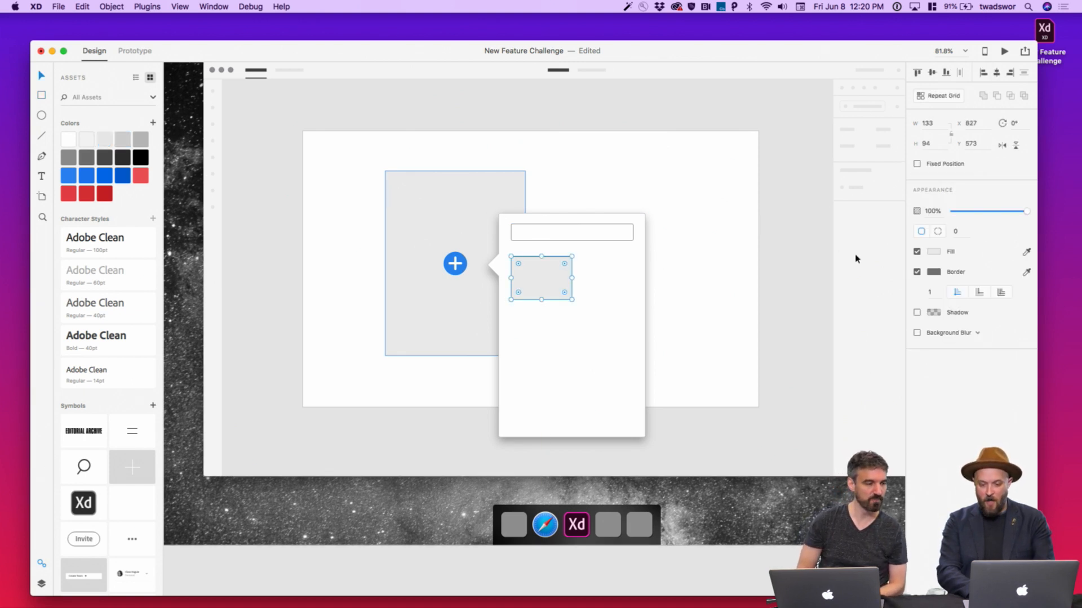
click(917, 272)
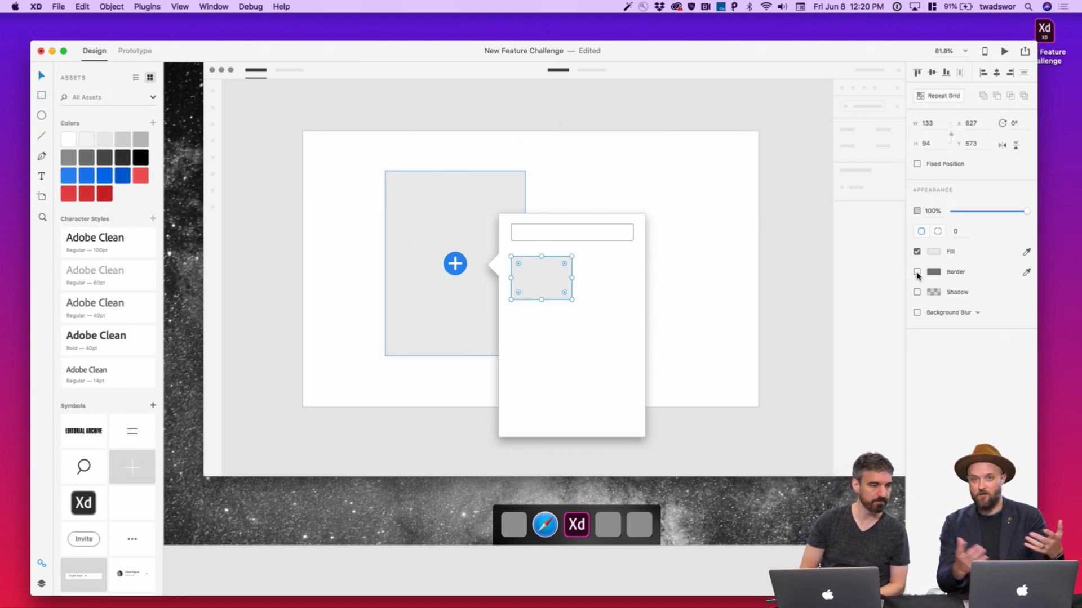
Make the grey tile a Repeat Grid of two columns and four rows with gaps of 3
click(934, 100)
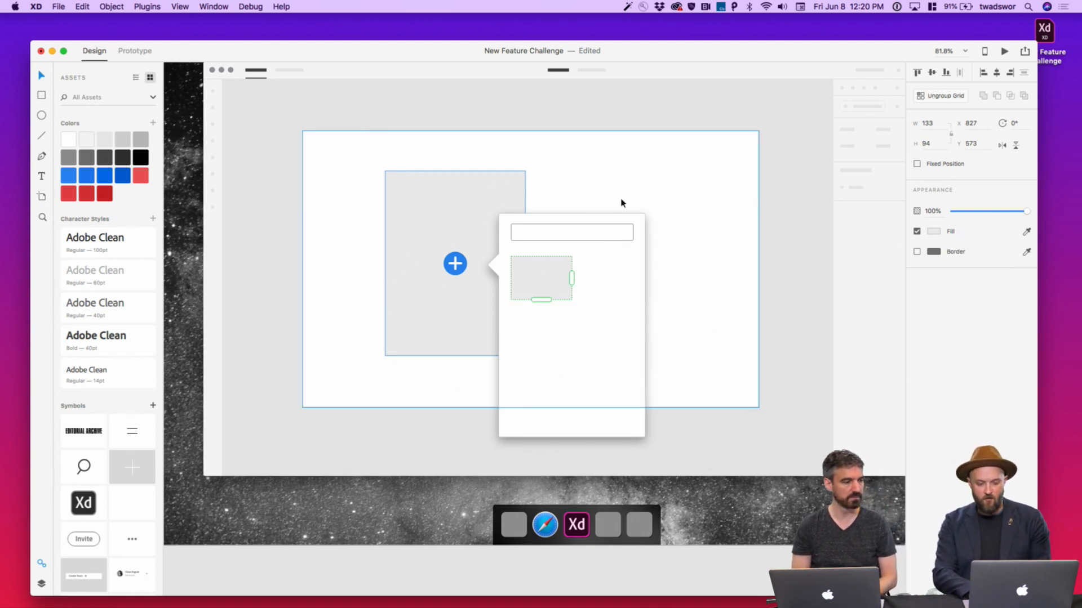
drag(571, 277, 638, 278)
drag(572, 282, 571, 281)
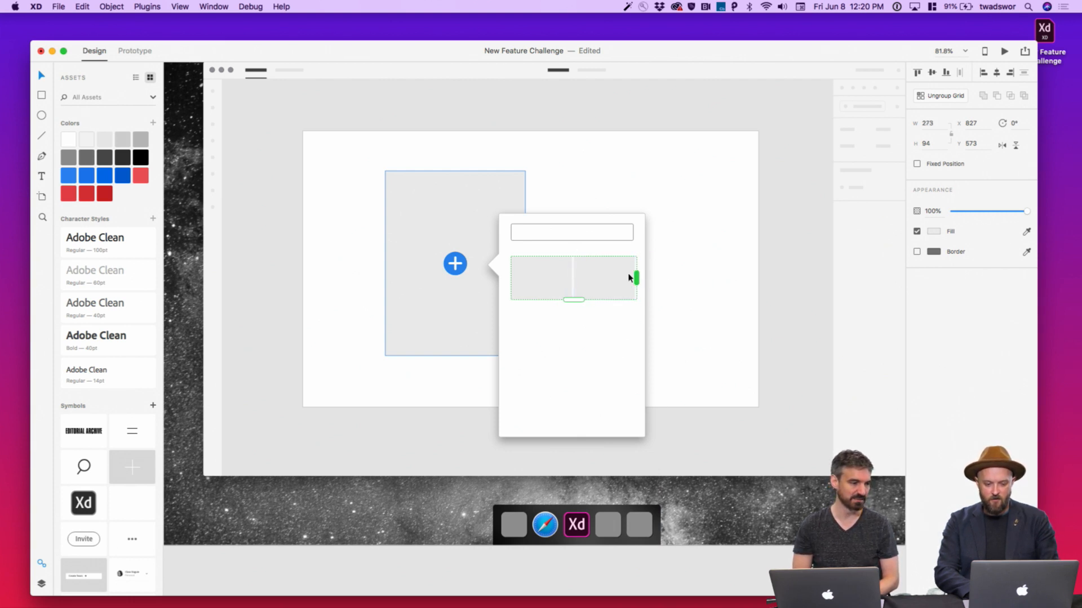
drag(575, 299, 579, 462)
drag(583, 390, 583, 388)
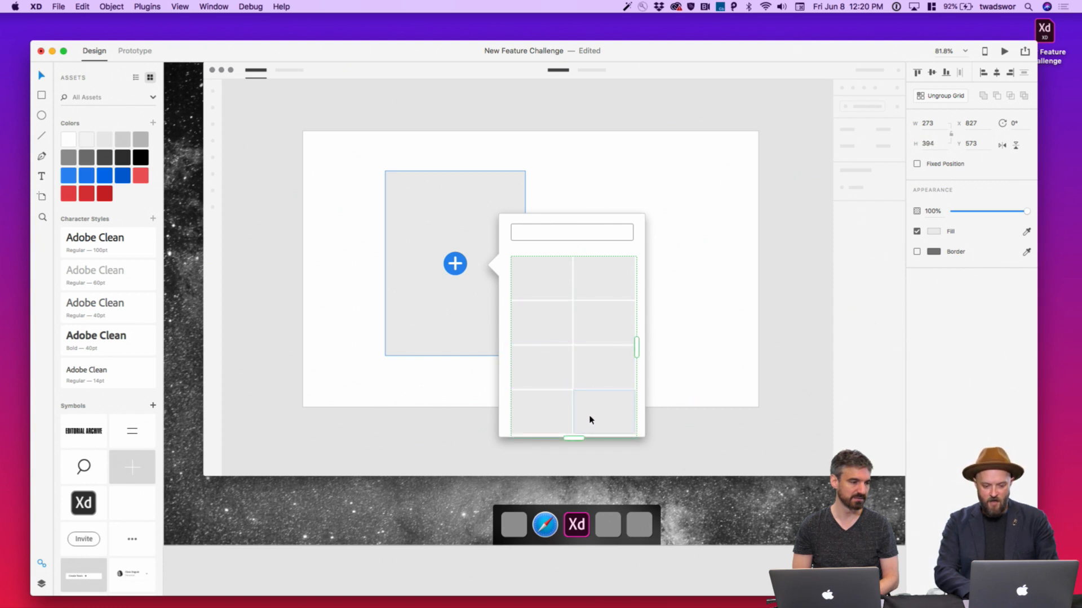
click(692, 519)
click(625, 331)
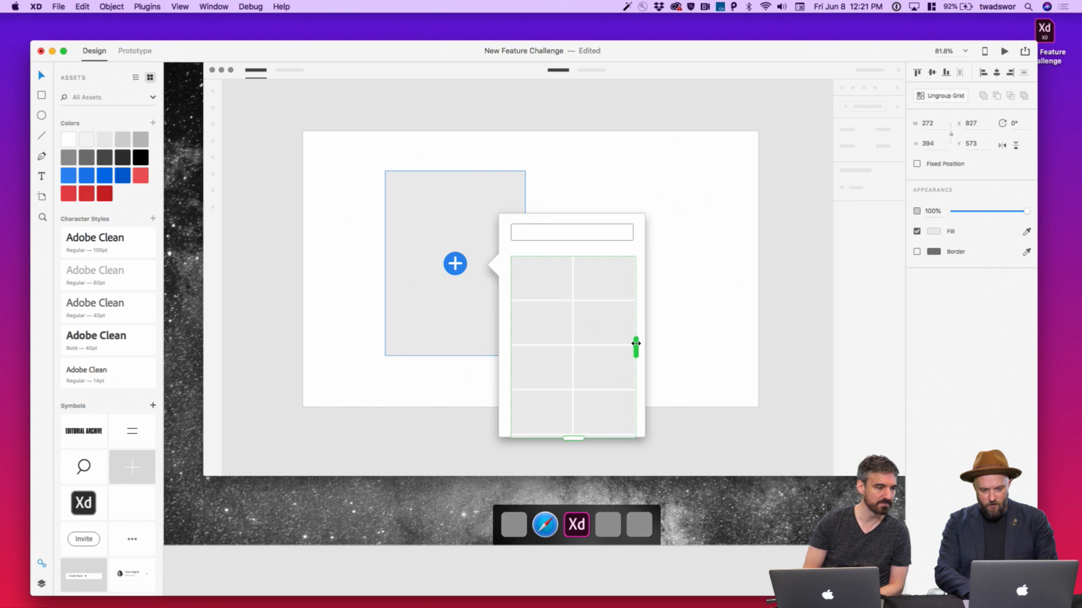
click(734, 526)
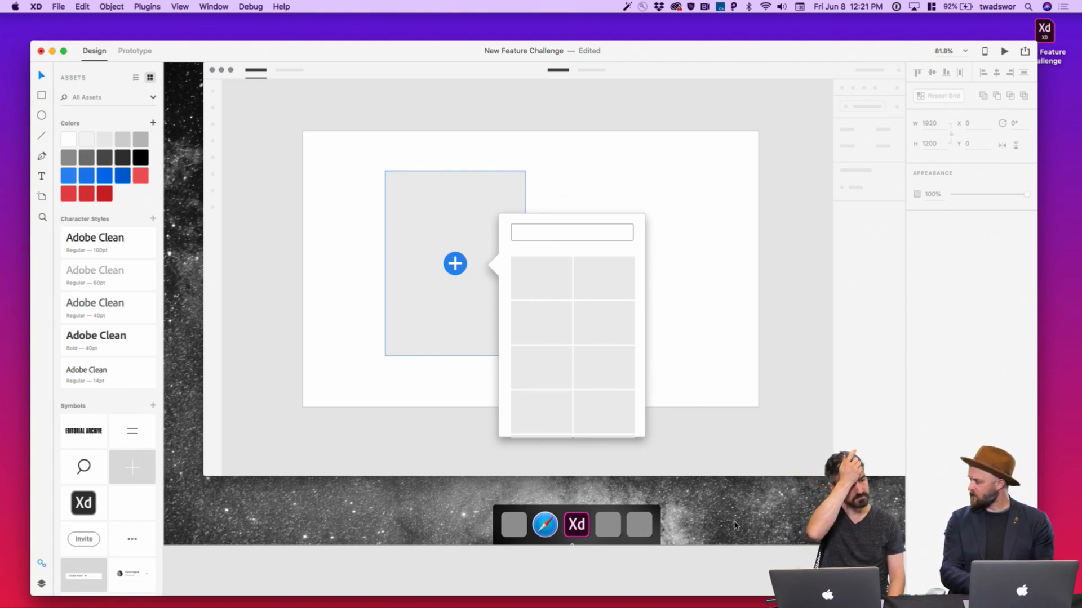
Lock the white background panel and move the popover group left so its notch points at the plus button
click(499, 271)
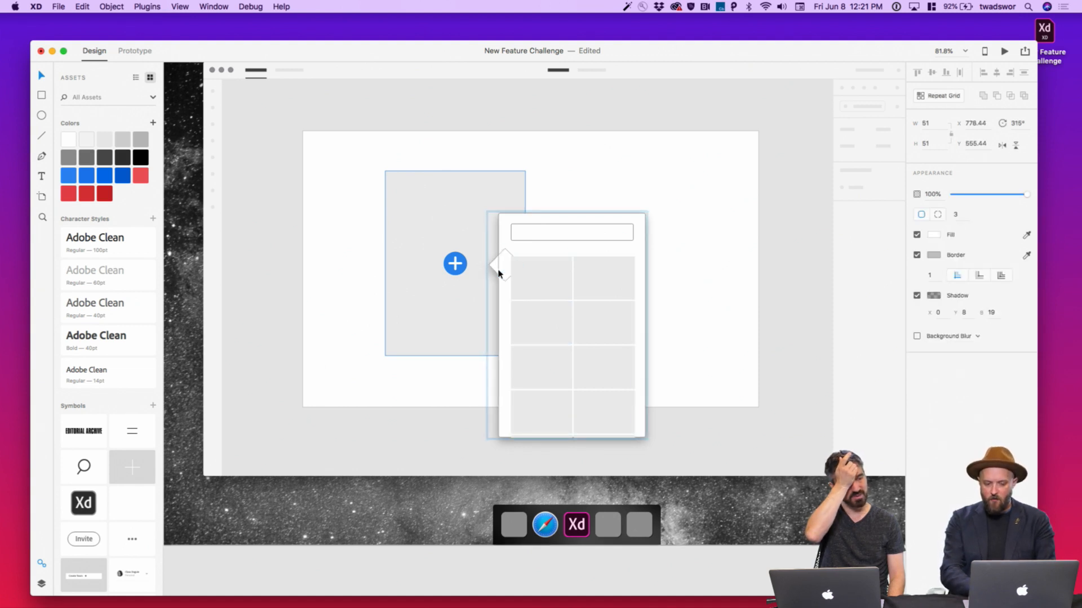
click(665, 474)
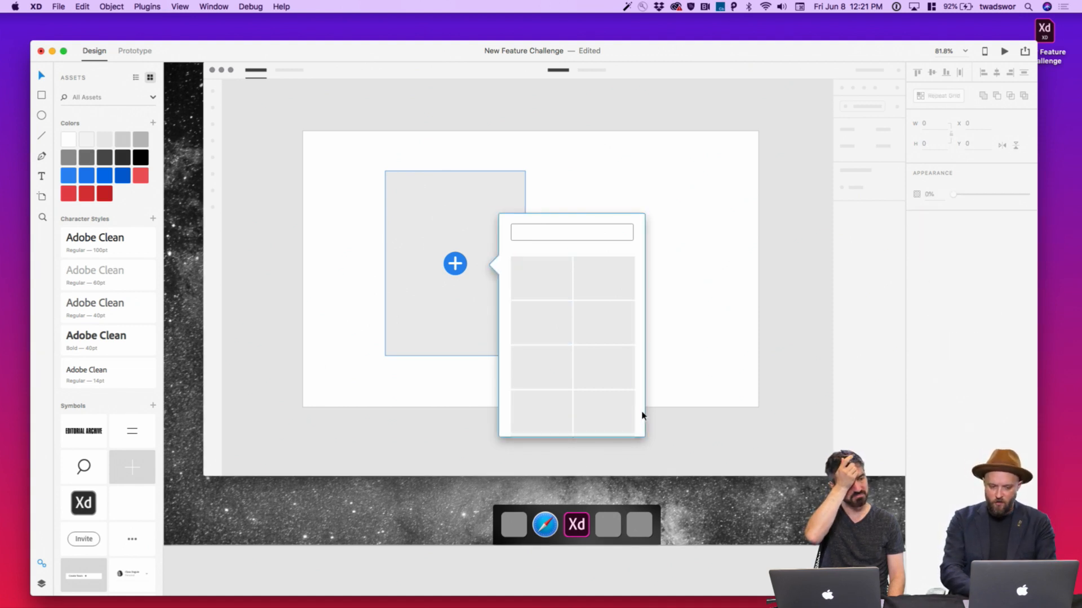
drag(692, 506, 692, 382)
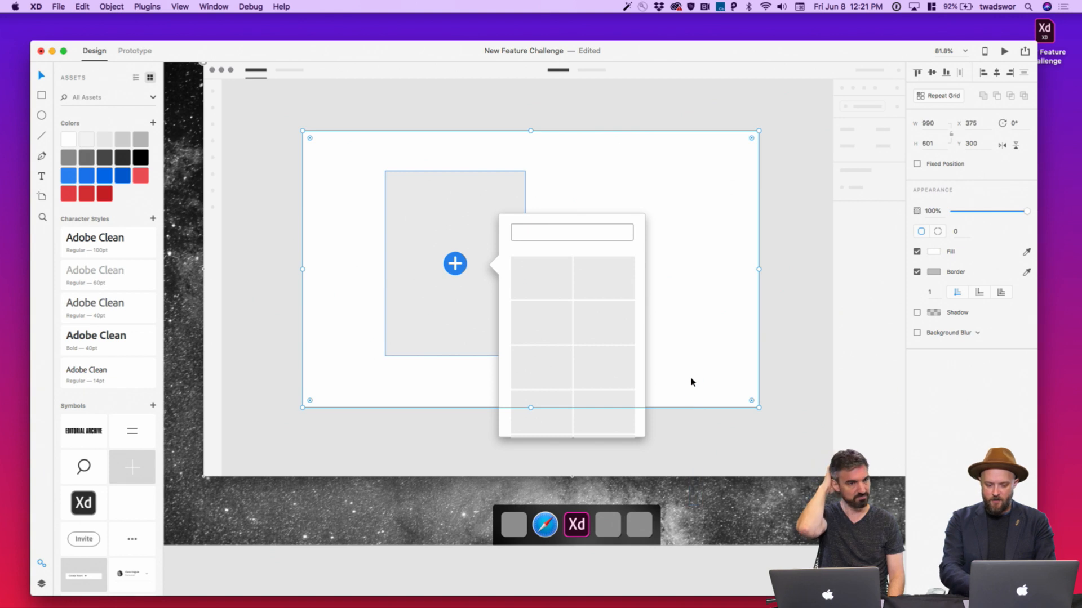
key(super+l)
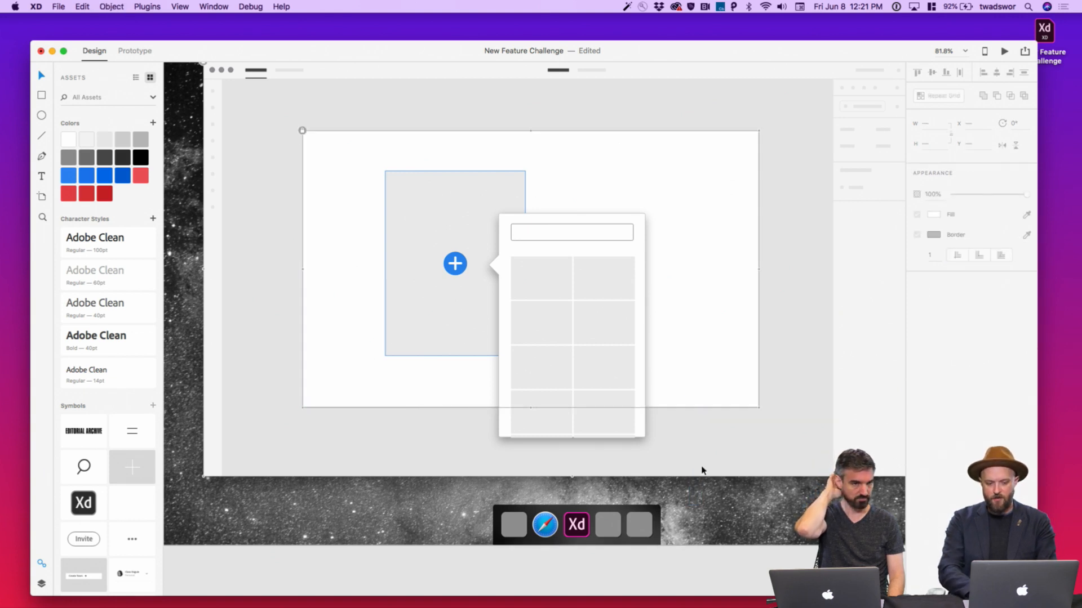
drag(701, 466, 558, 246)
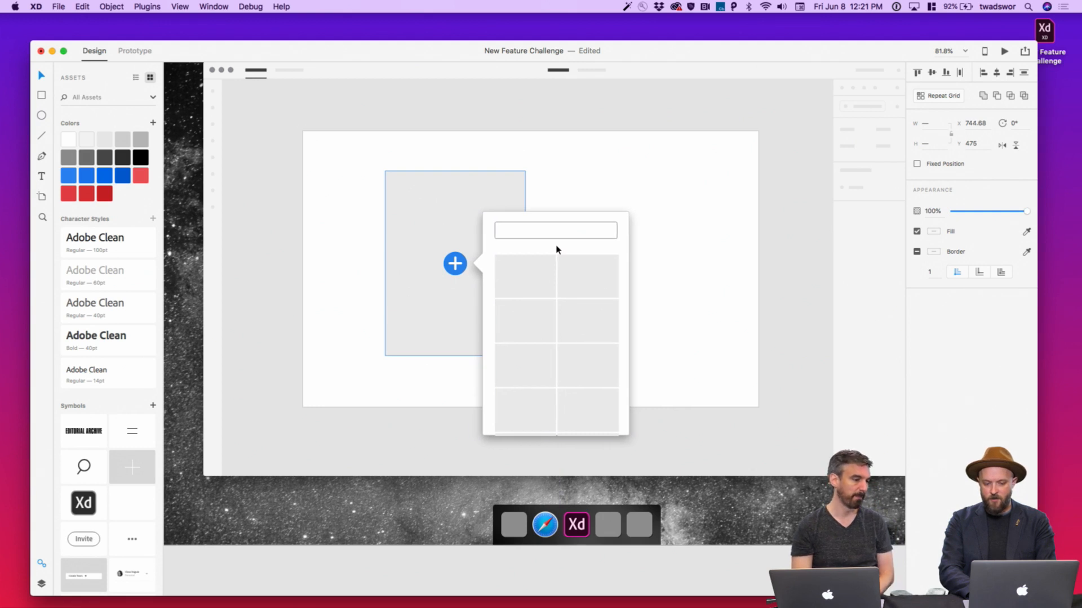
click(710, 461)
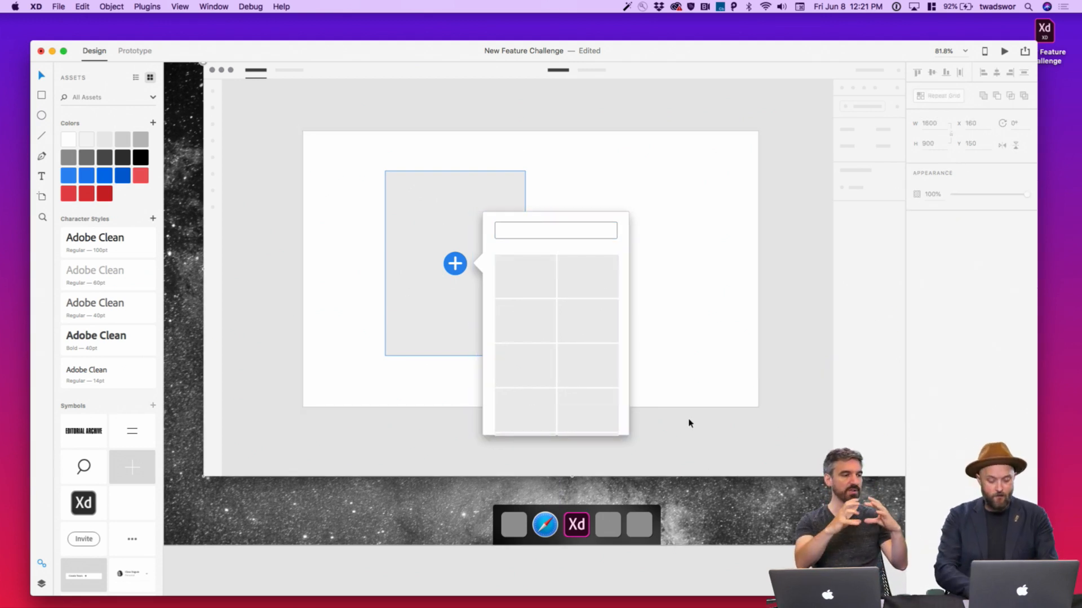
Add a 'Category' text label inside the top-left grid tile
scroll(505, 226, up, 5)
key(t)
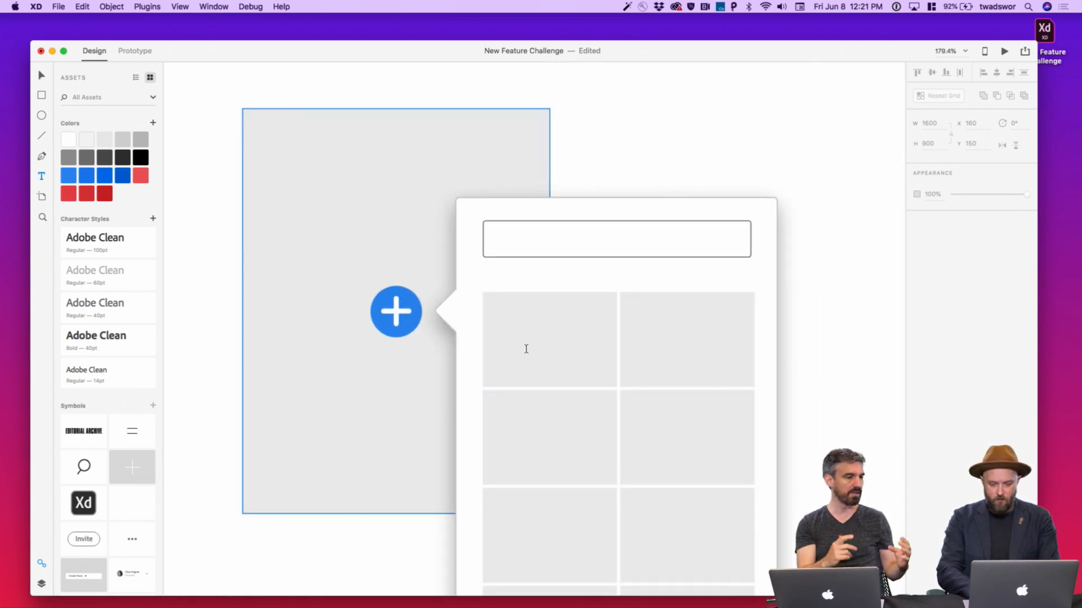
click(523, 346)
text(Category)
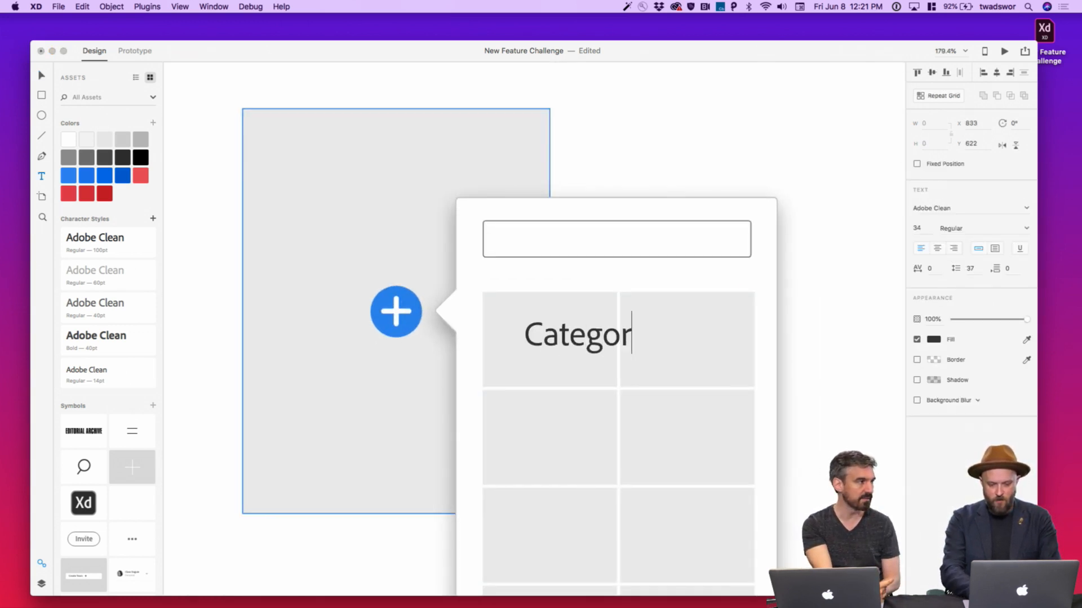
key(Escape)
drag(565, 351, 529, 356)
Style the Category label 14 pt, white, centre-aligned and bold, placed in the tile's middle
click(916, 228)
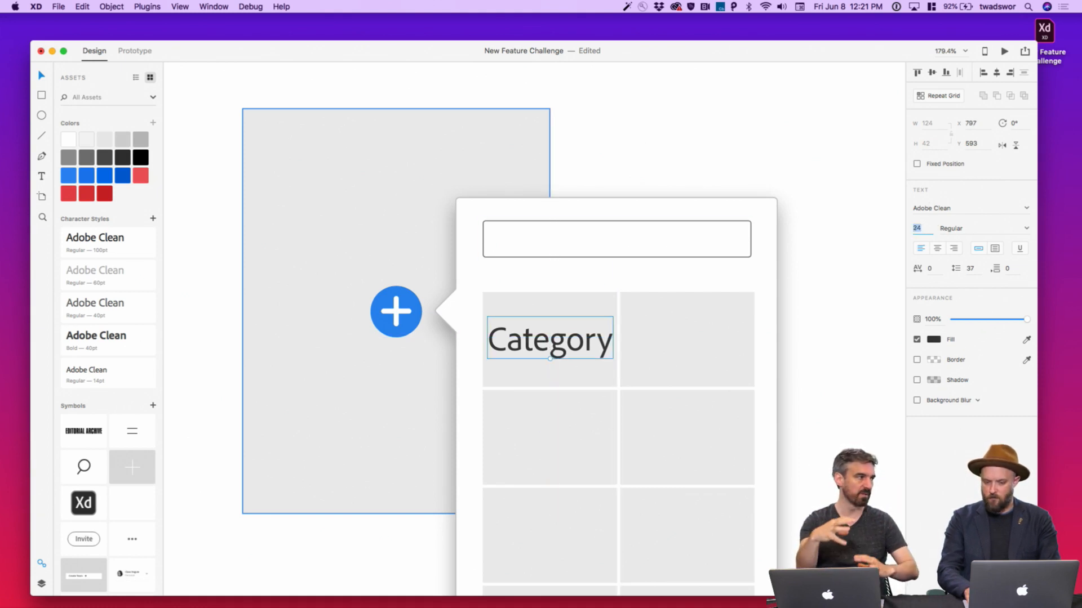
text(14)
key(Return)
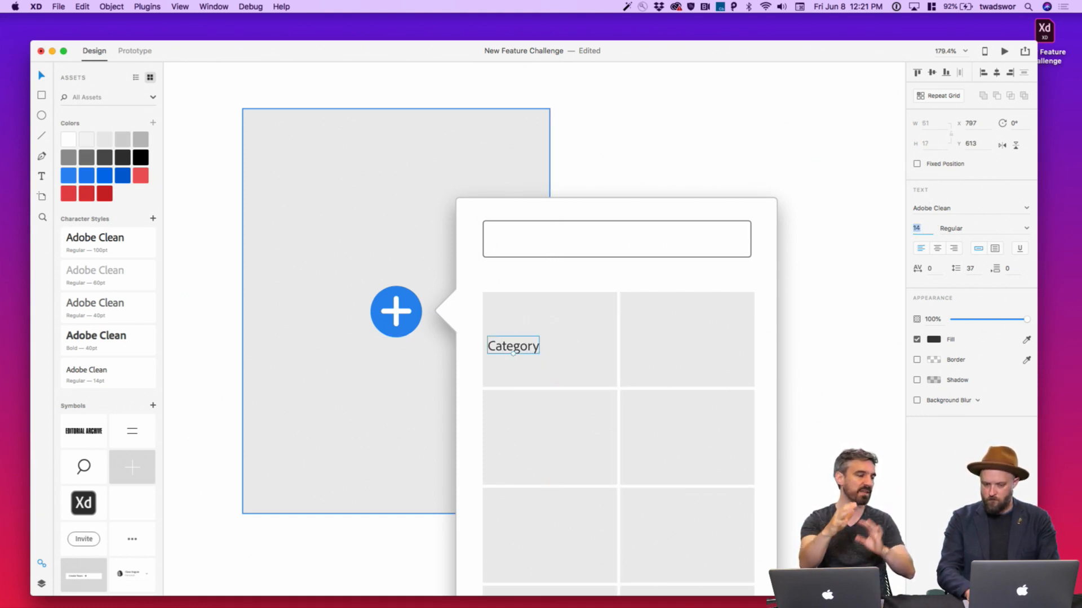
click(933, 340)
drag(873, 324, 778, 274)
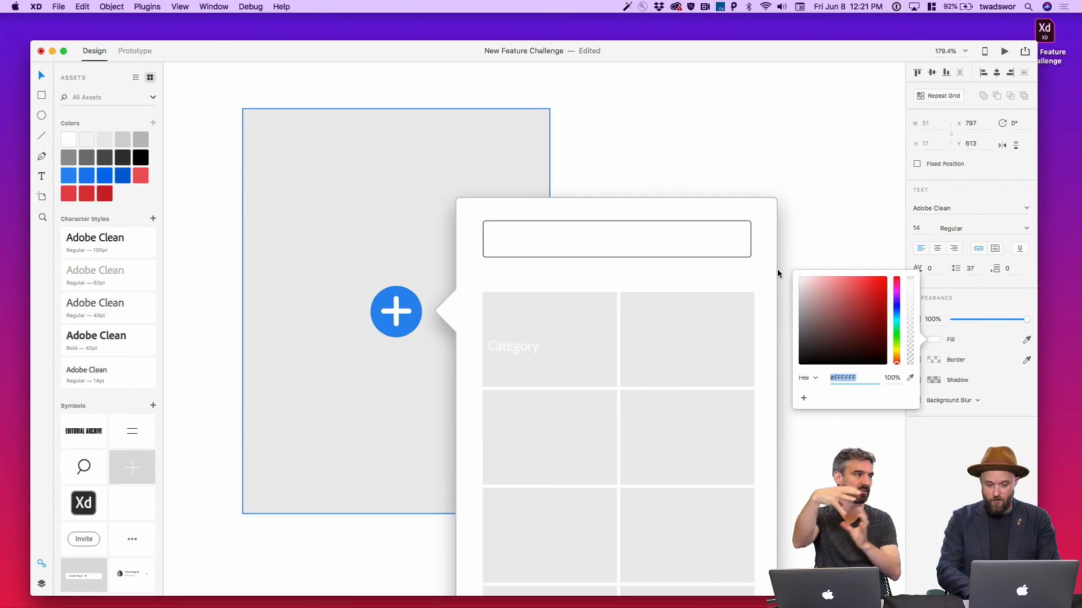
drag(528, 350, 563, 343)
click(938, 249)
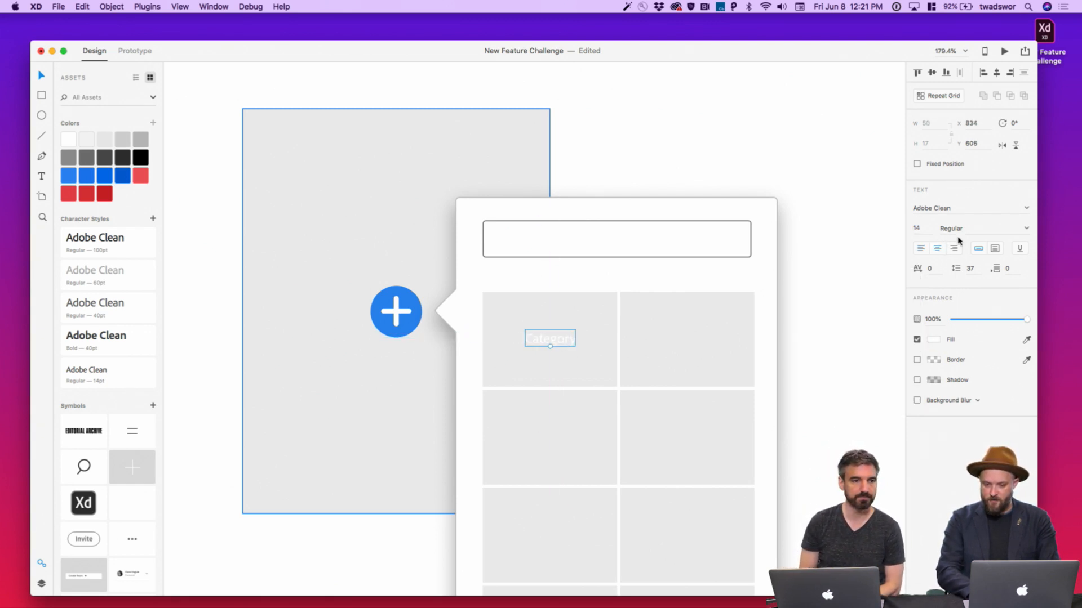
click(1024, 231)
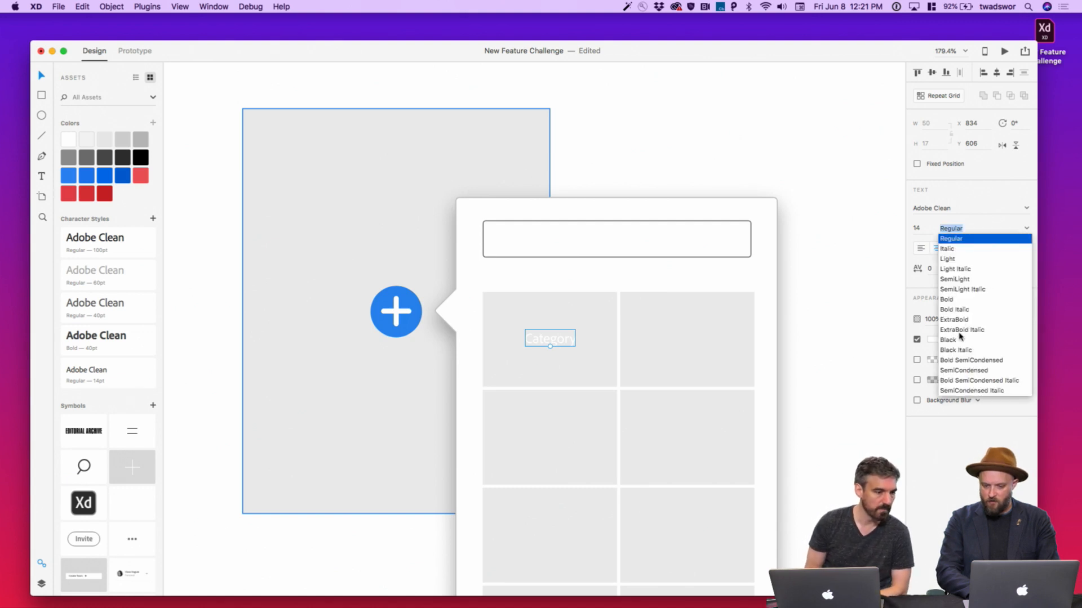
click(964, 300)
drag(570, 338, 570, 340)
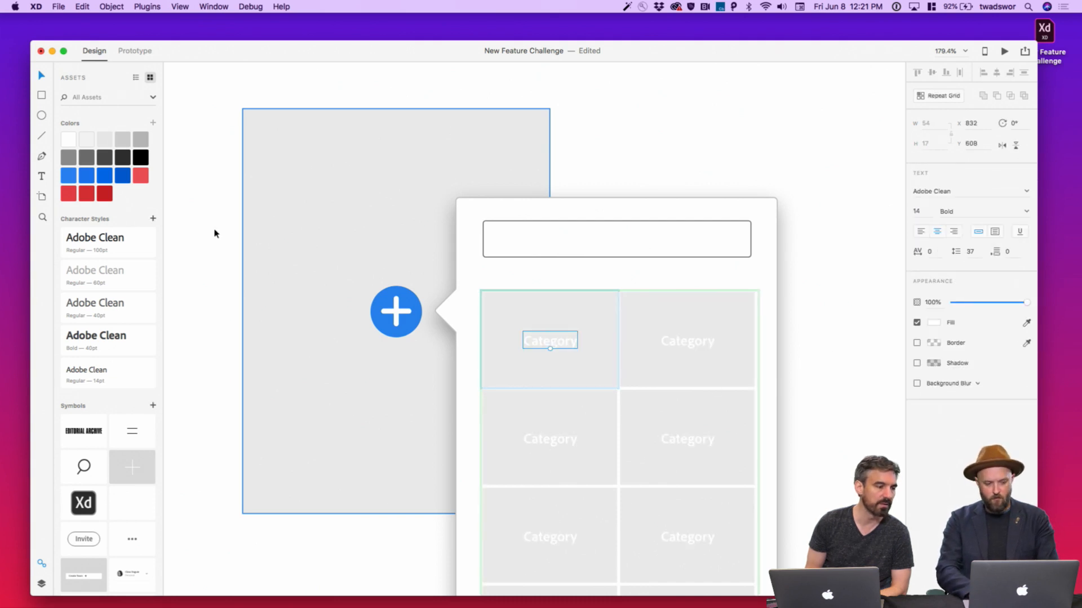
key(super+z)
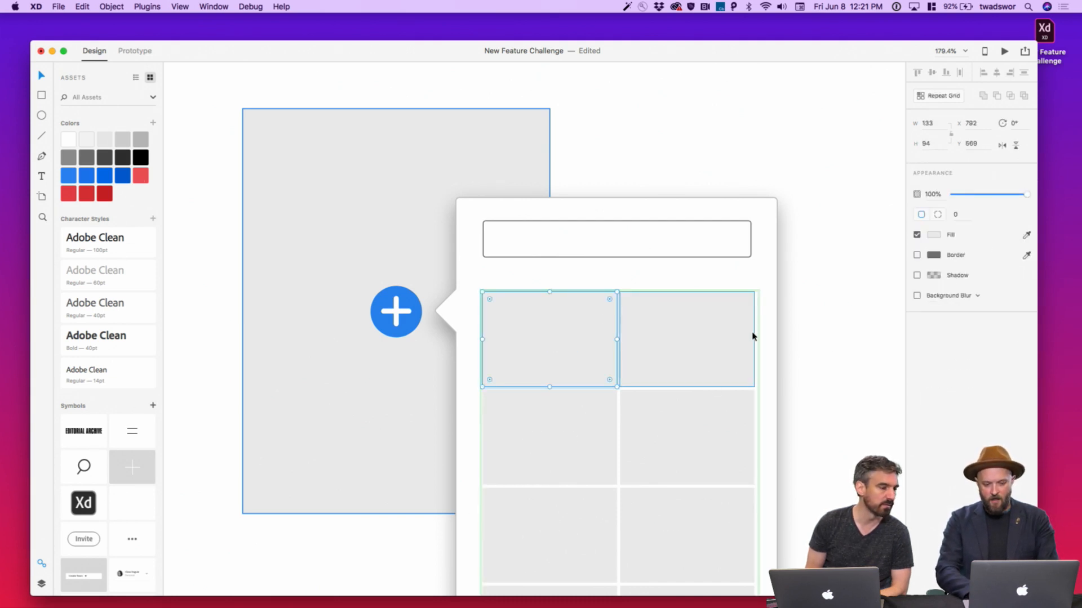
Delete the first tile's Category text, then undo to restore it
key(super+z)
click(818, 373)
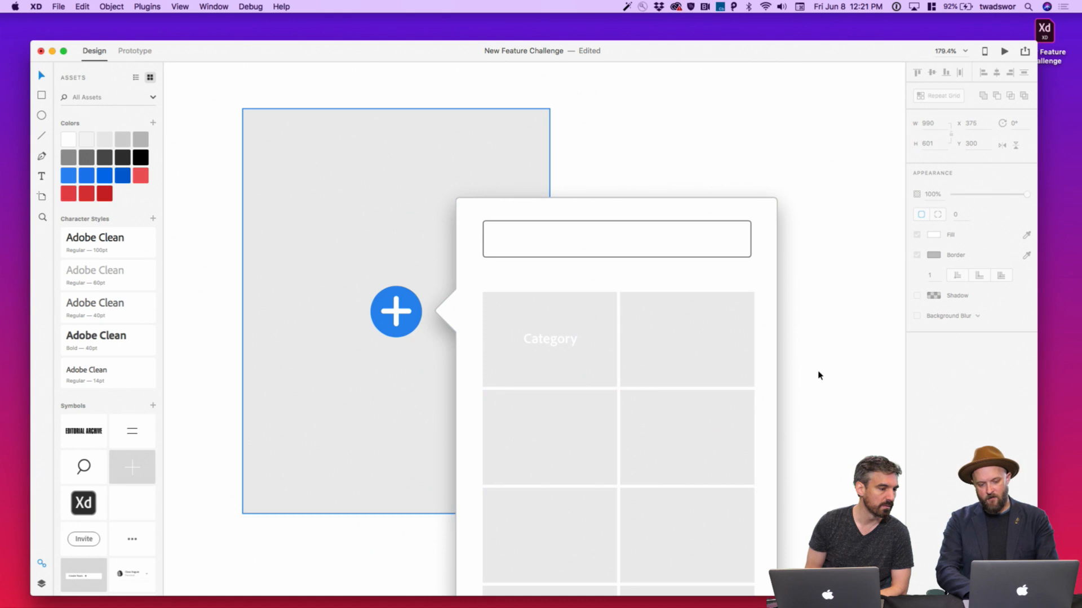
click(554, 341)
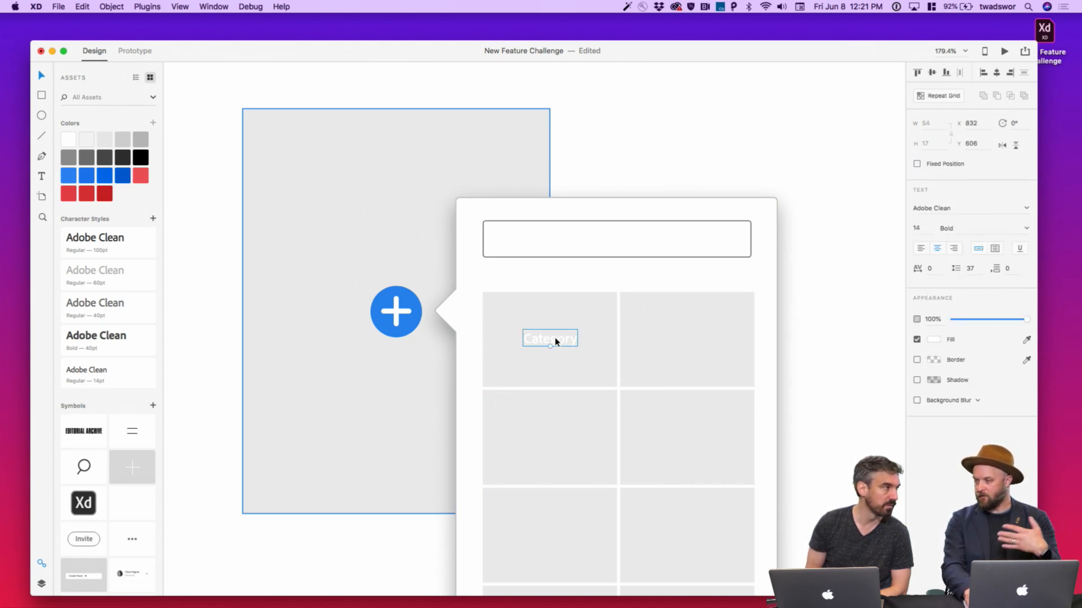
key(BackSpace)
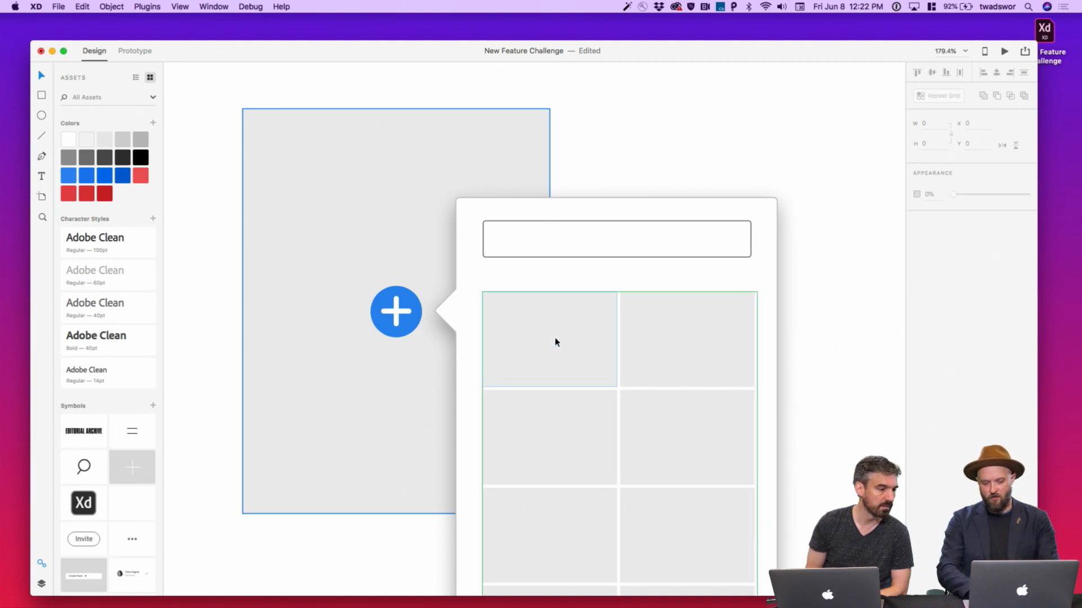
click(555, 341)
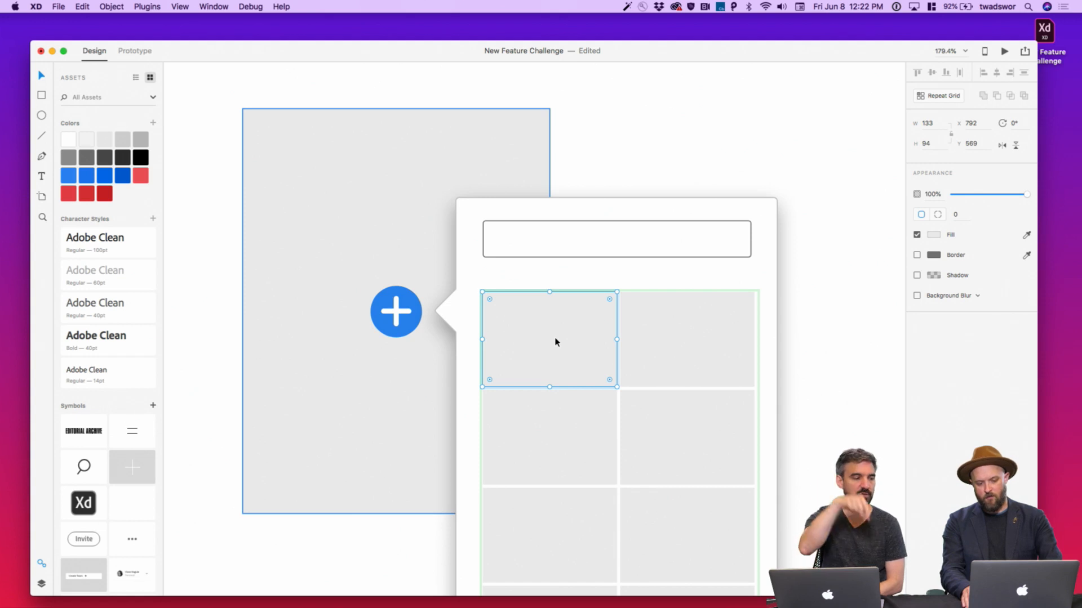
key(super+z)
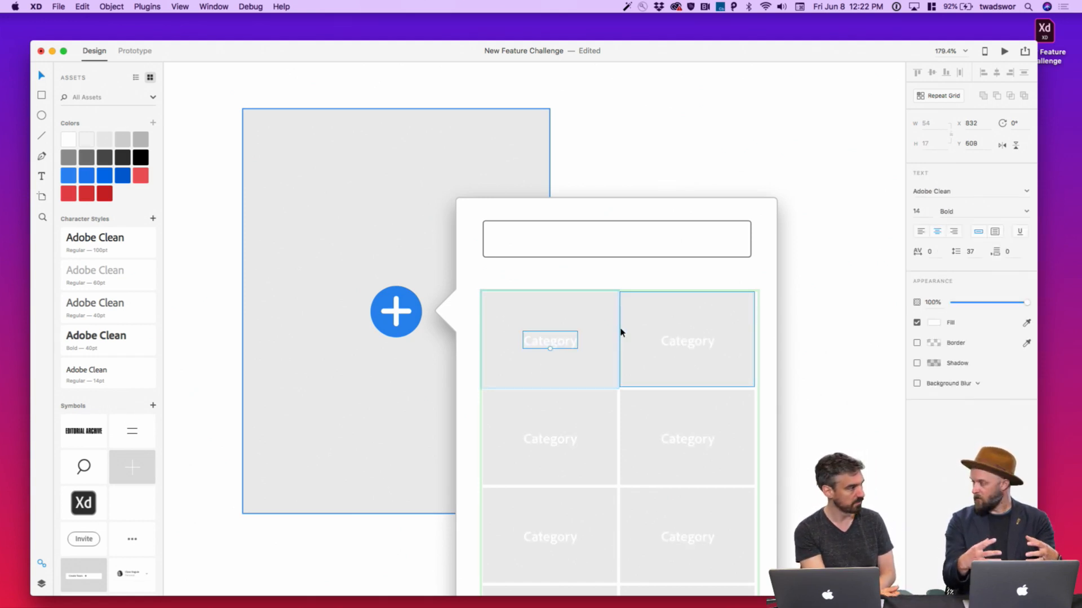
Type an 'Added' line below Category, then delete it from every tile
key(t)
click(533, 365)
text(Ad)
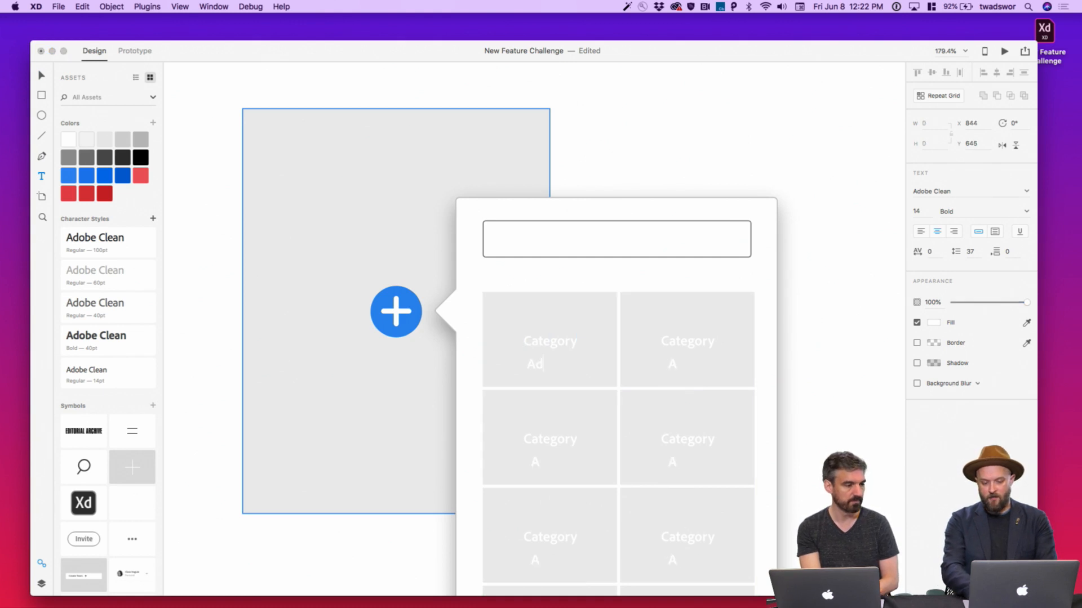
text(ded)
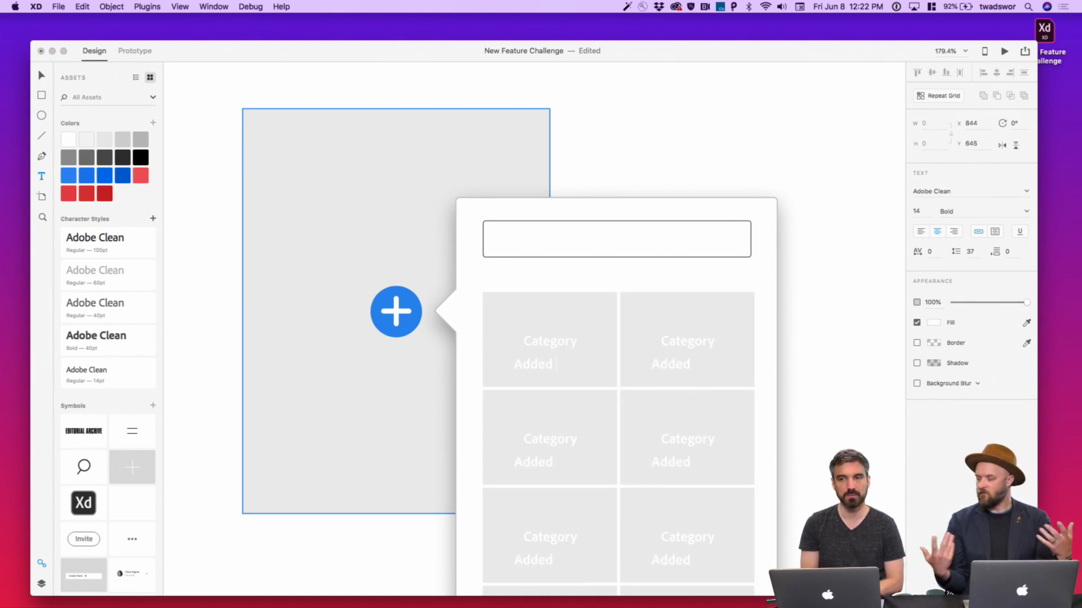
key(Escape)
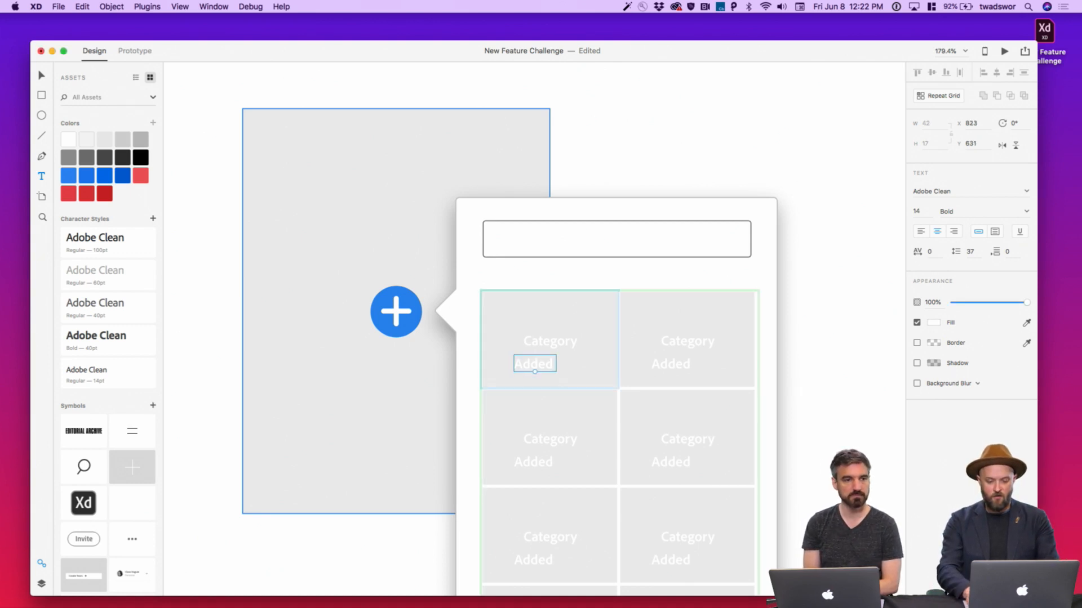
key(Delete)
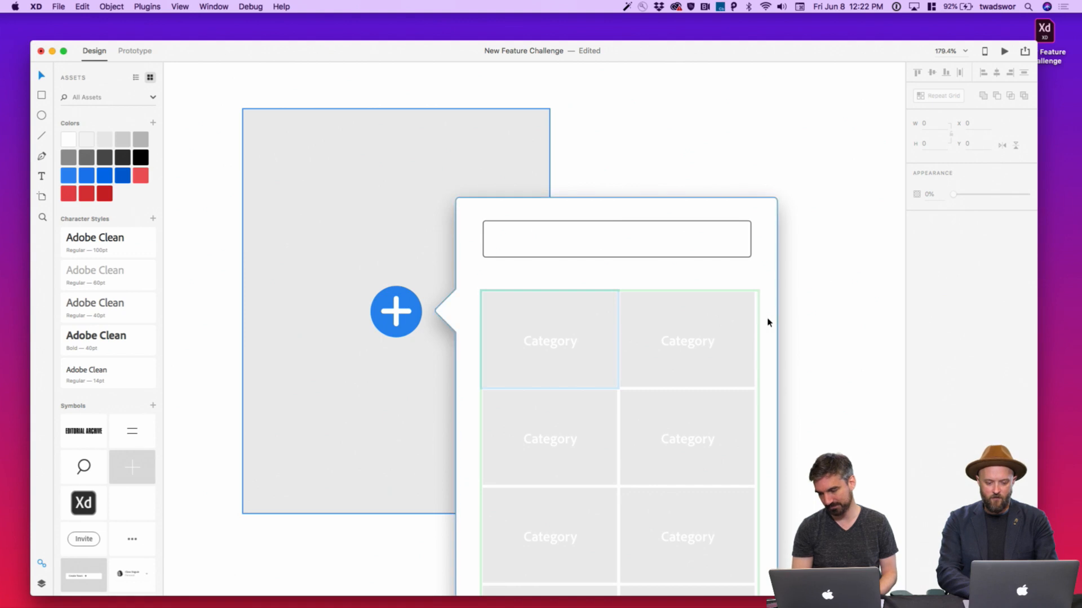
Apply a darker grey Assets swatch to the top-left tile so every grid tile turns darker
click(681, 330)
double_click(601, 318)
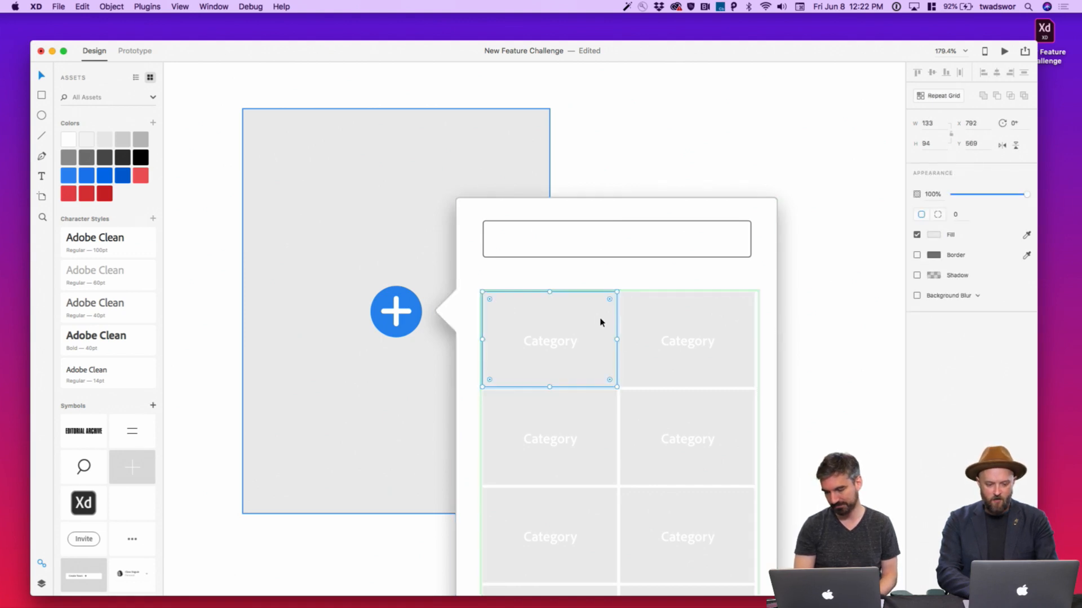
click(137, 146)
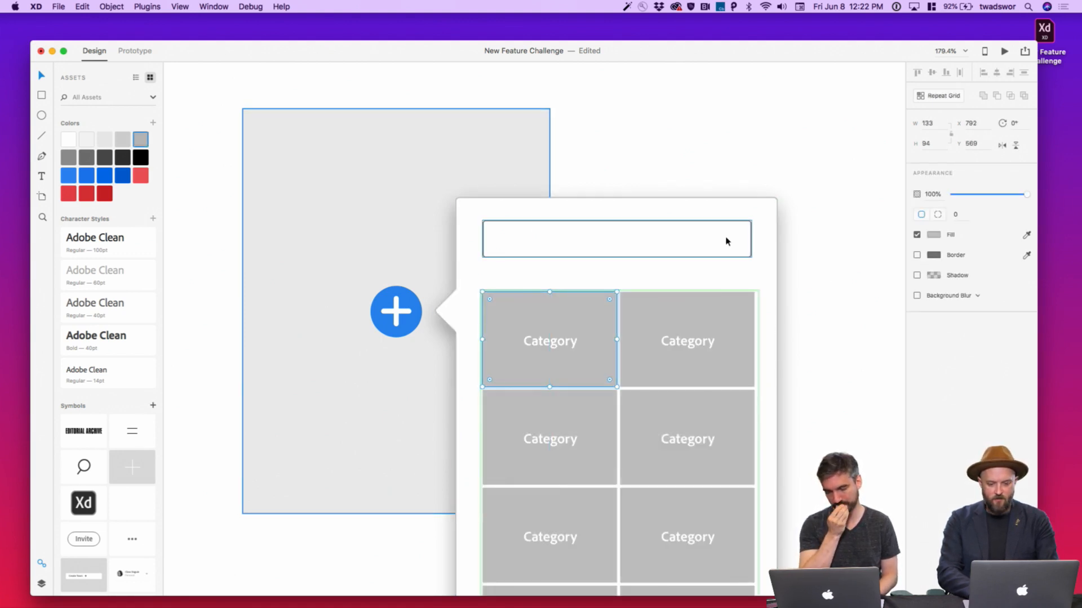
key(Escape)
scroll(727, 239, down, 5)
key(Escape)
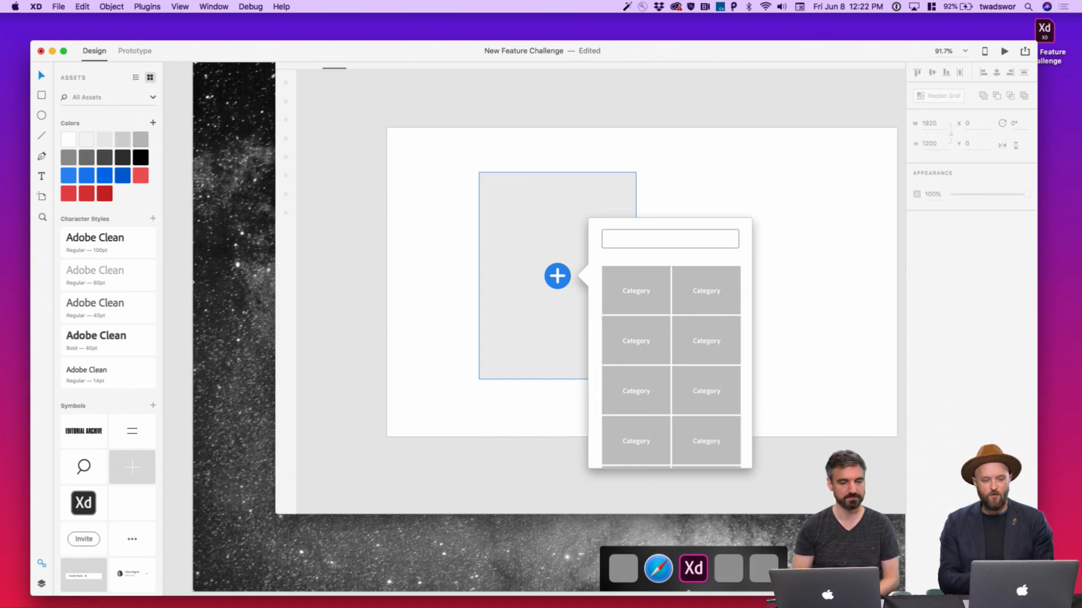
click(714, 321)
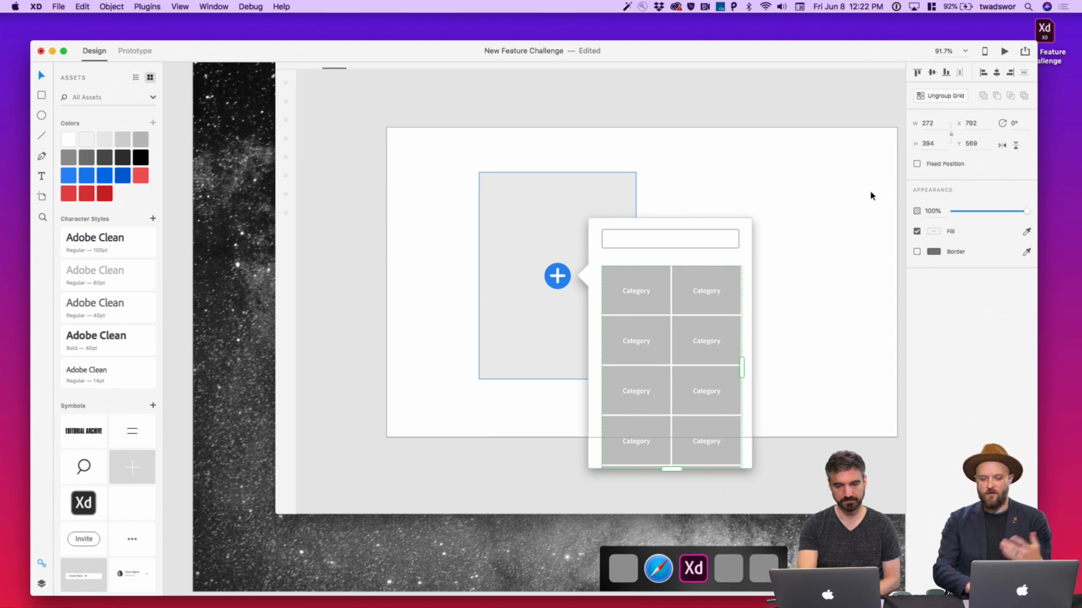
click(57, 7)
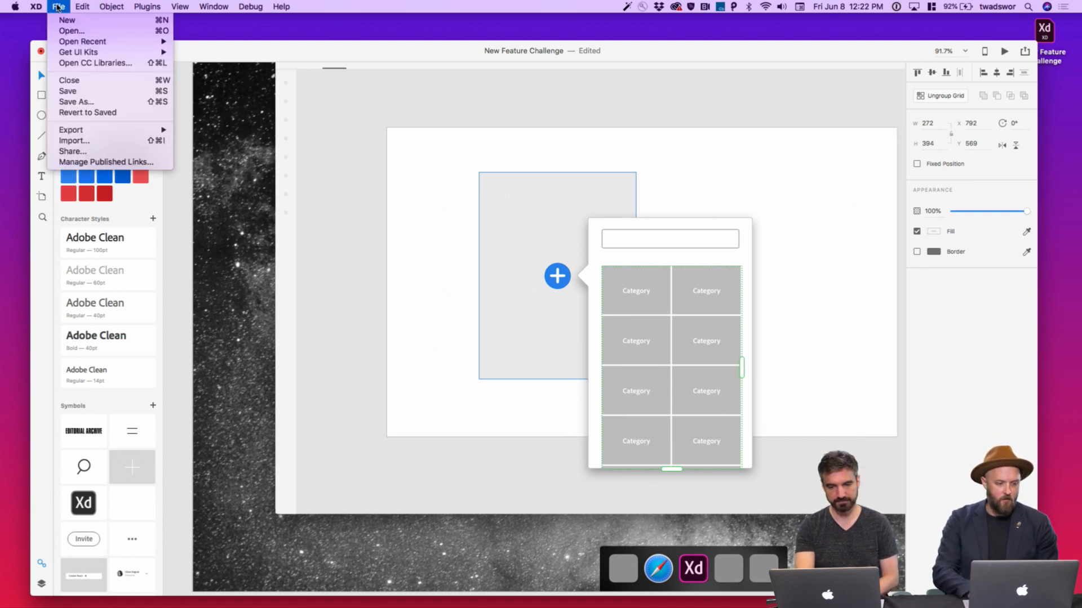
Open CC Libraries from the File menu and switch to the Downloads library
click(82, 63)
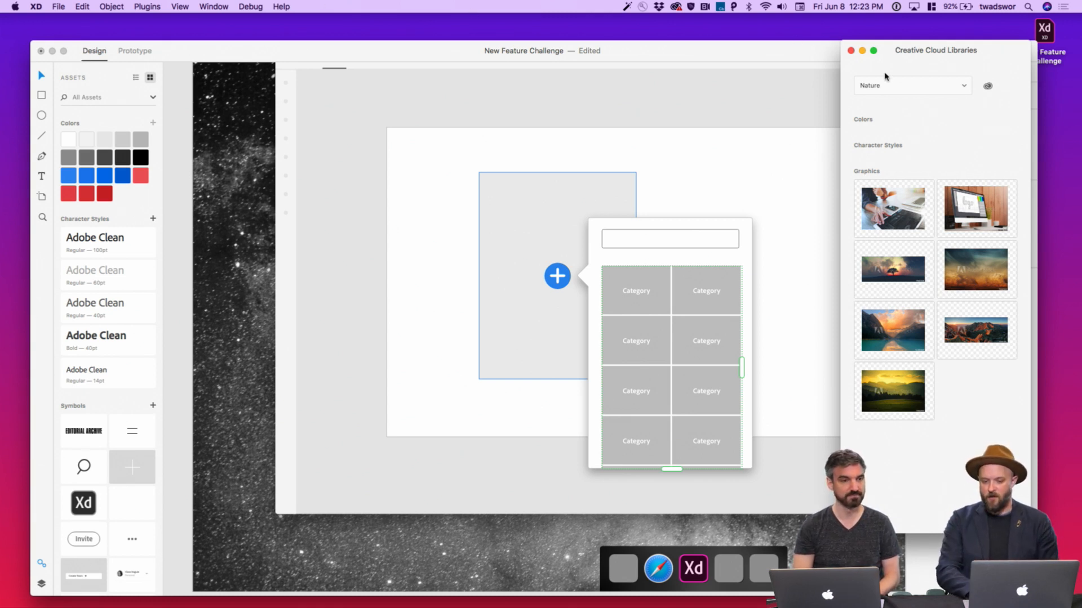
click(896, 88)
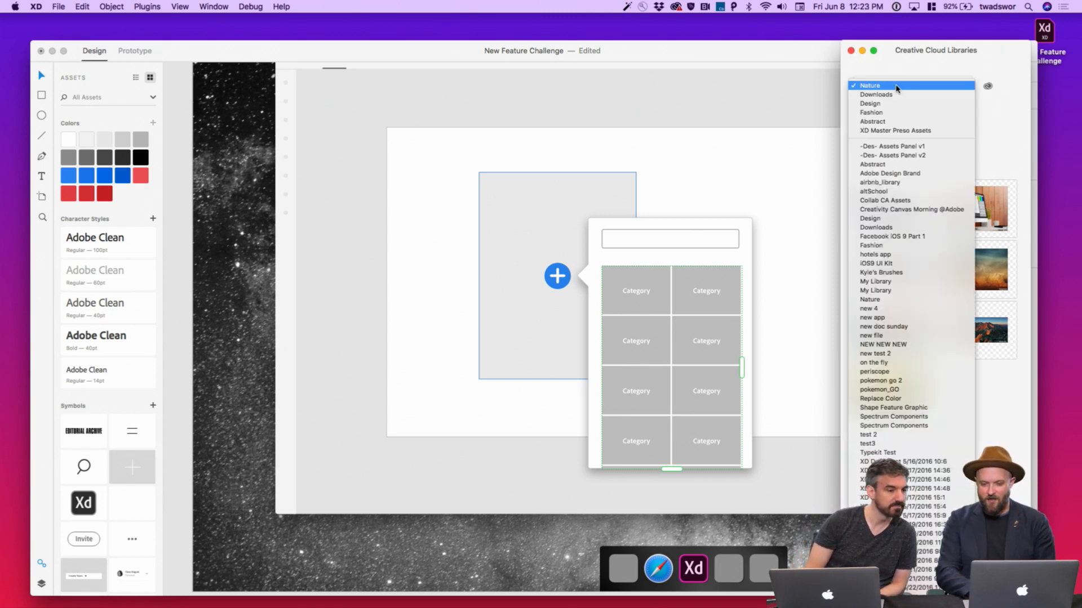
click(898, 95)
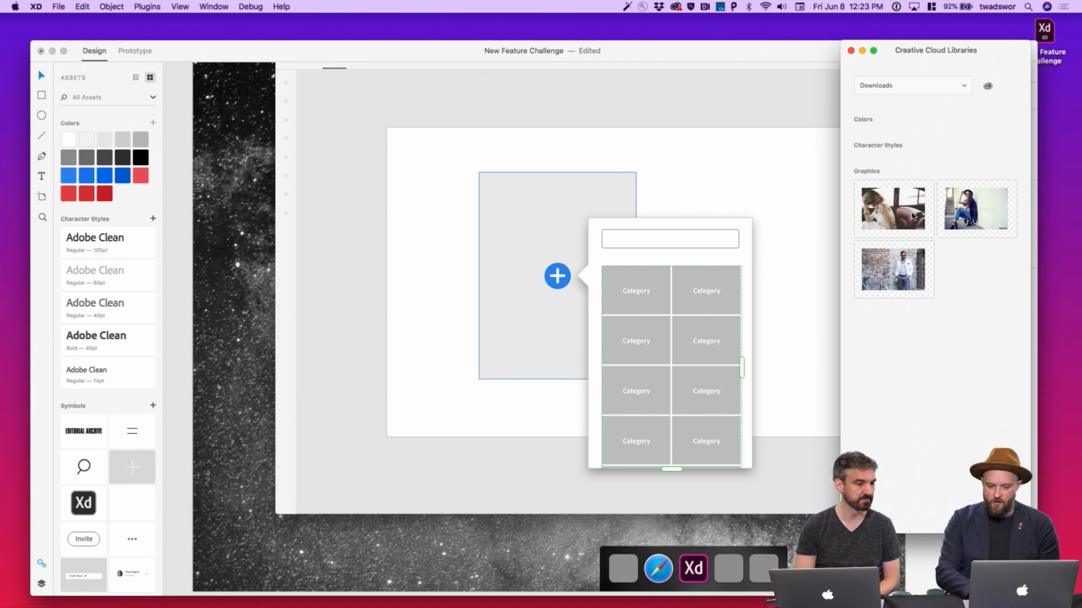
Drop the Downloads fashion photo and the Abstract blue bokeh image into the first two tiles
drag(912, 215, 669, 288)
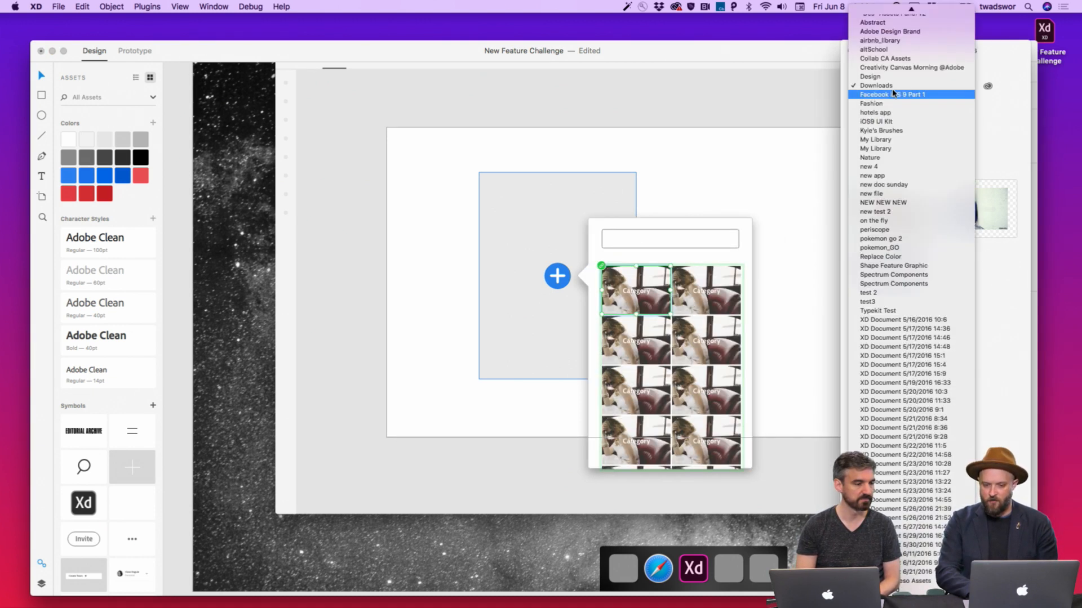
click(893, 86)
scroll(900, 59, up, 3)
click(900, 88)
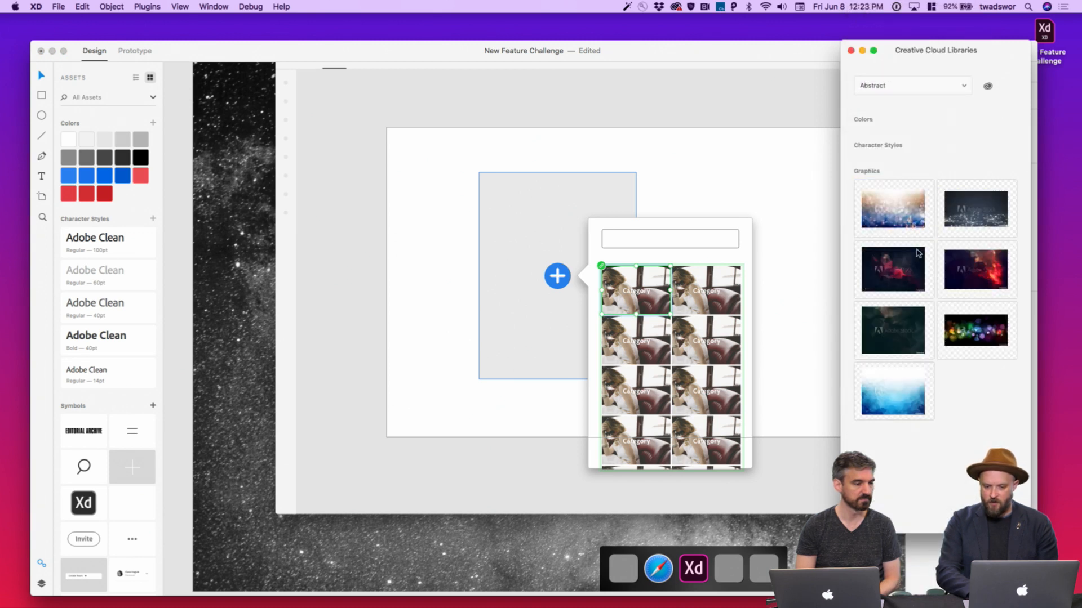
drag(908, 324, 730, 288)
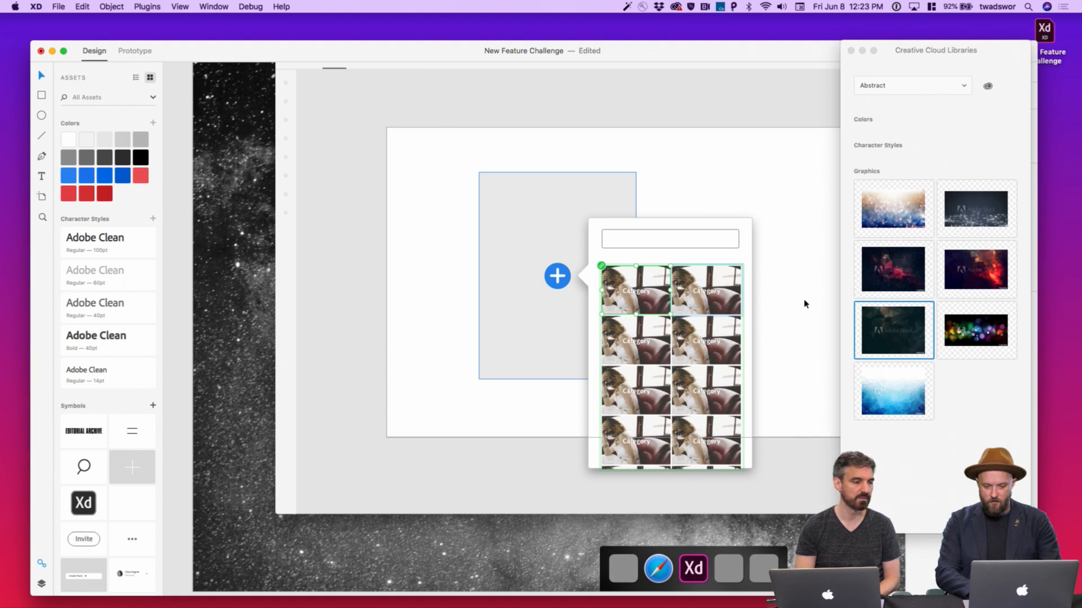
drag(880, 212, 723, 298)
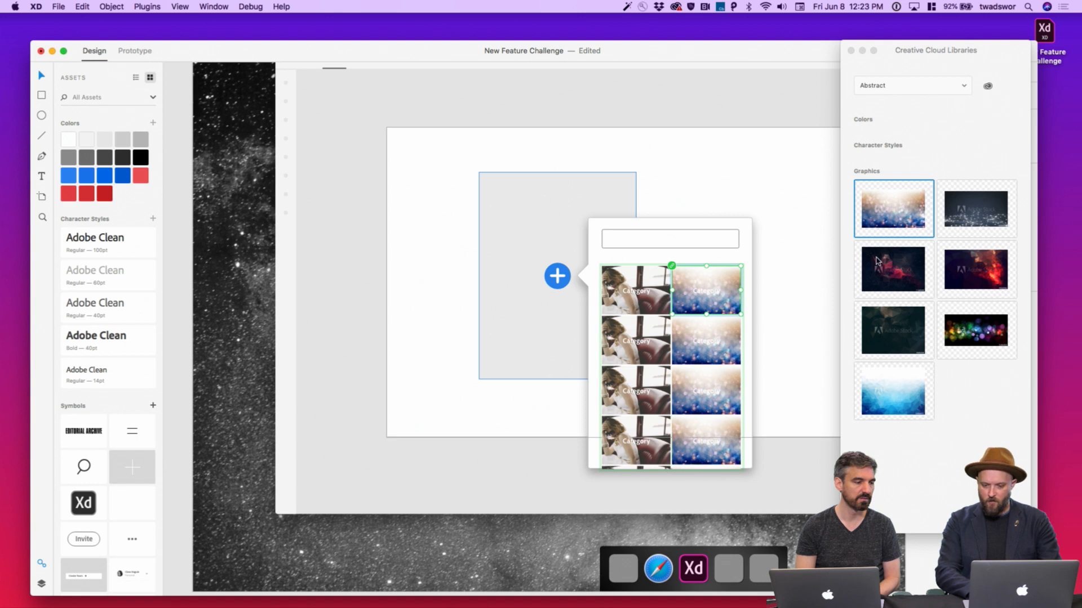
Drop the Nature mountain lake and Design laptop-on-wood photos into the third and fourth tiles
click(912, 86)
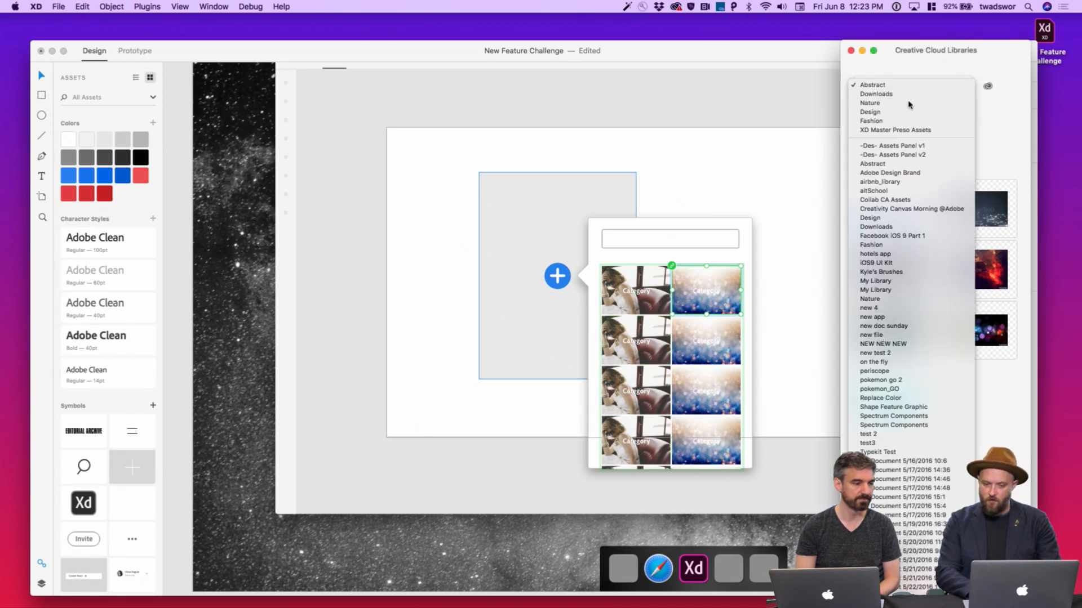
click(908, 104)
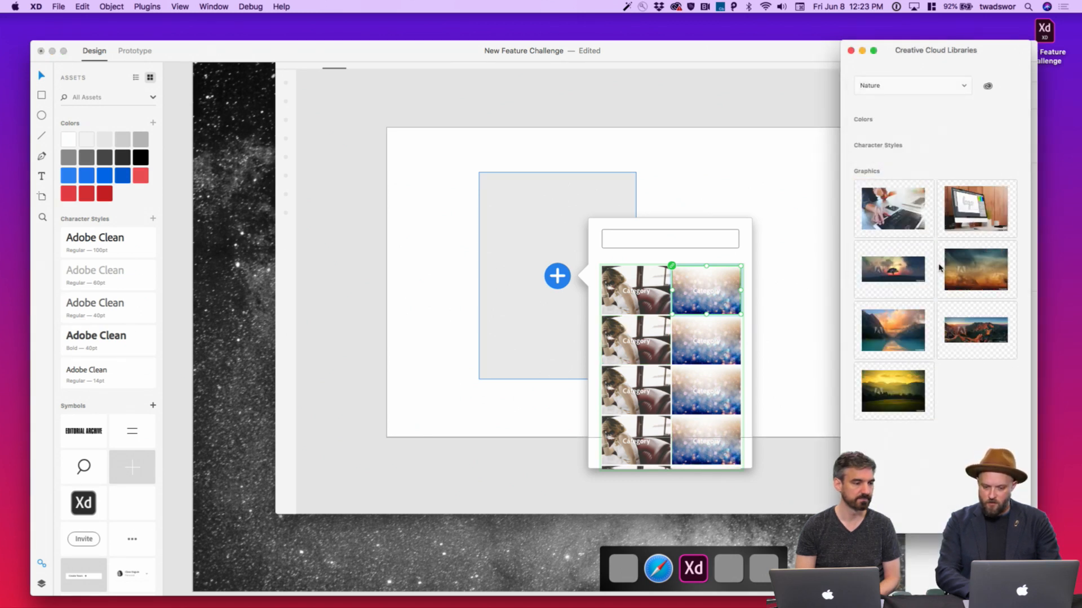
drag(902, 332, 652, 339)
click(886, 86)
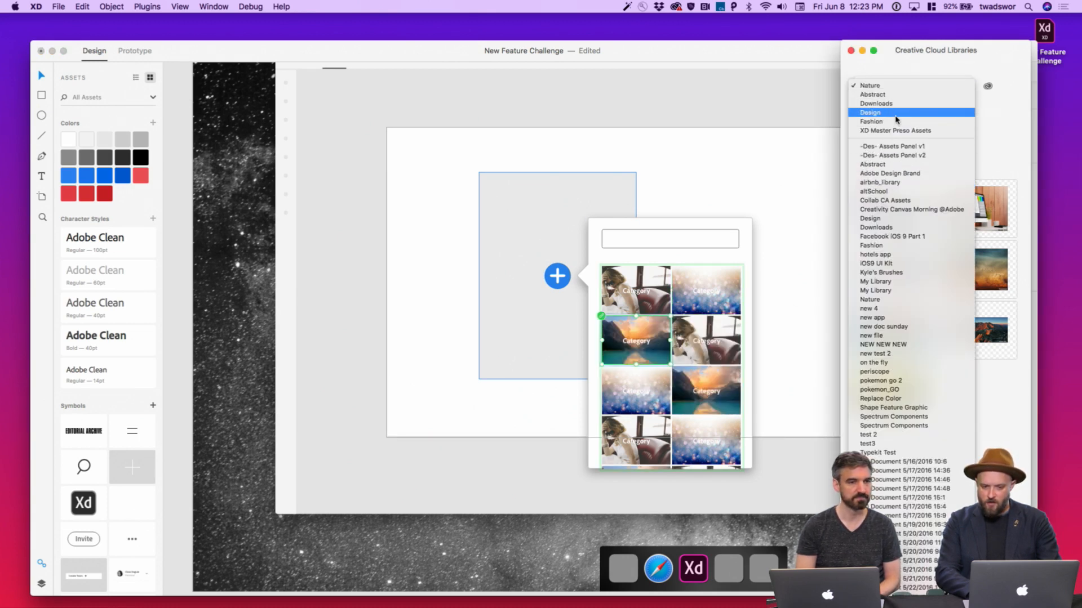
click(895, 114)
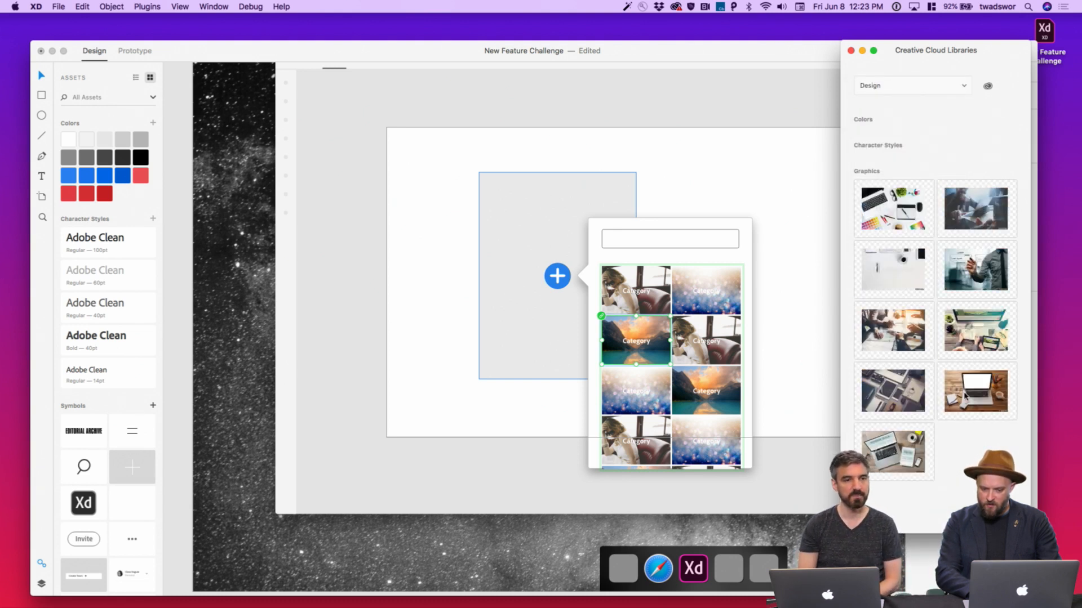
drag(964, 396, 719, 345)
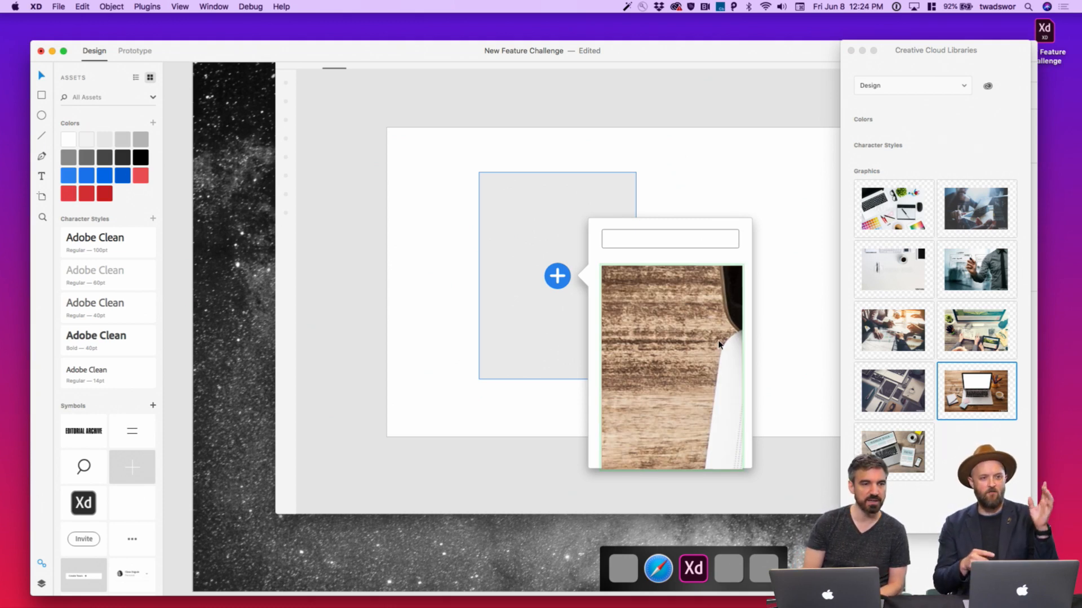
key(super+z)
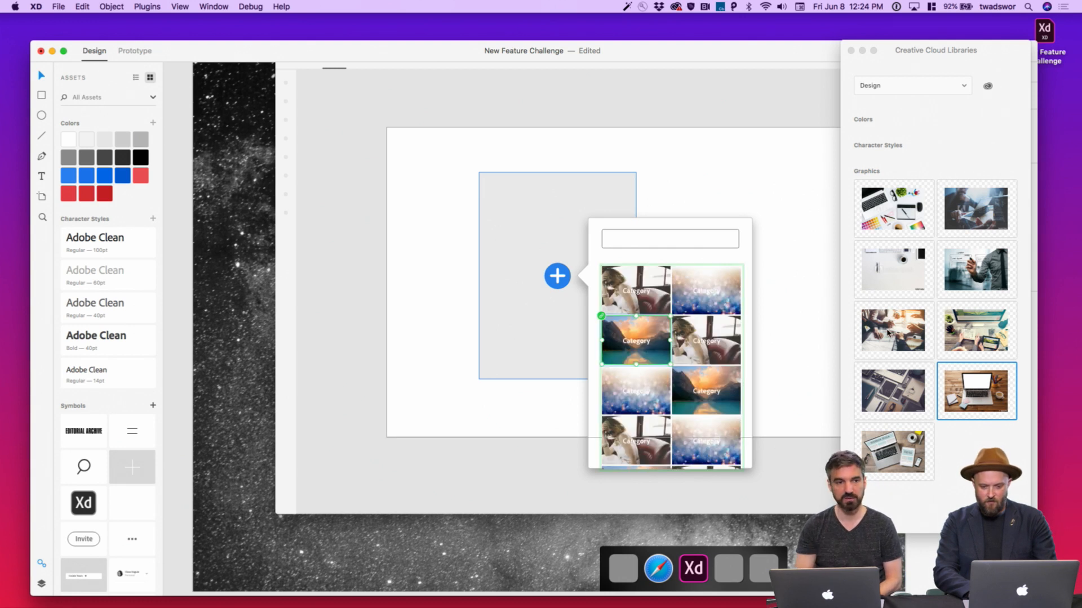
drag(961, 382, 709, 327)
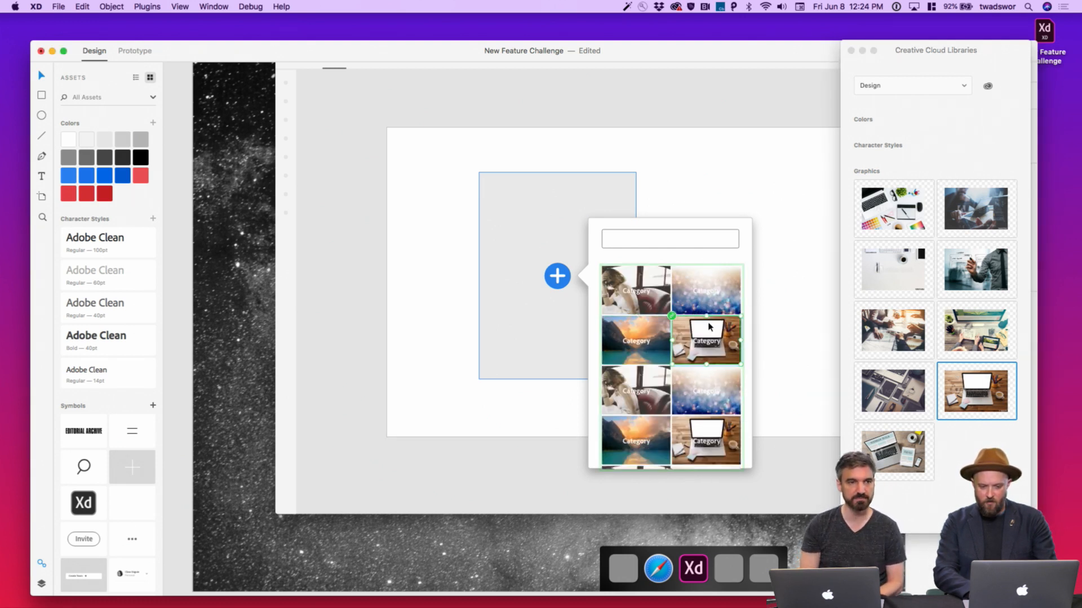
click(815, 500)
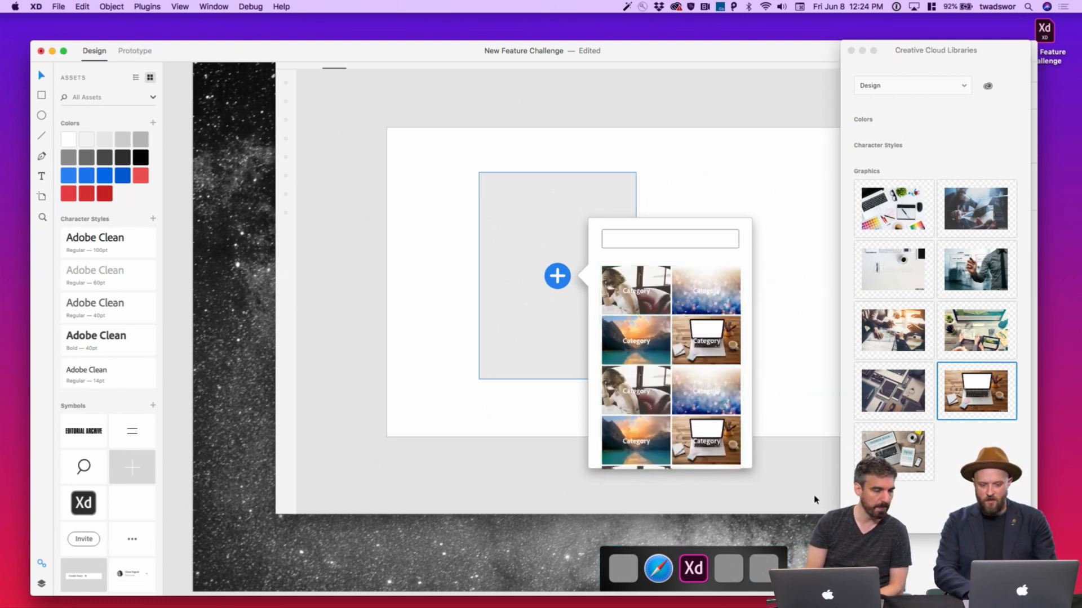
Retype the first four Category labels as Fashion, Abstract, Nature and Design to match their photos
scroll(692, 332, up, 5)
double_click(576, 252)
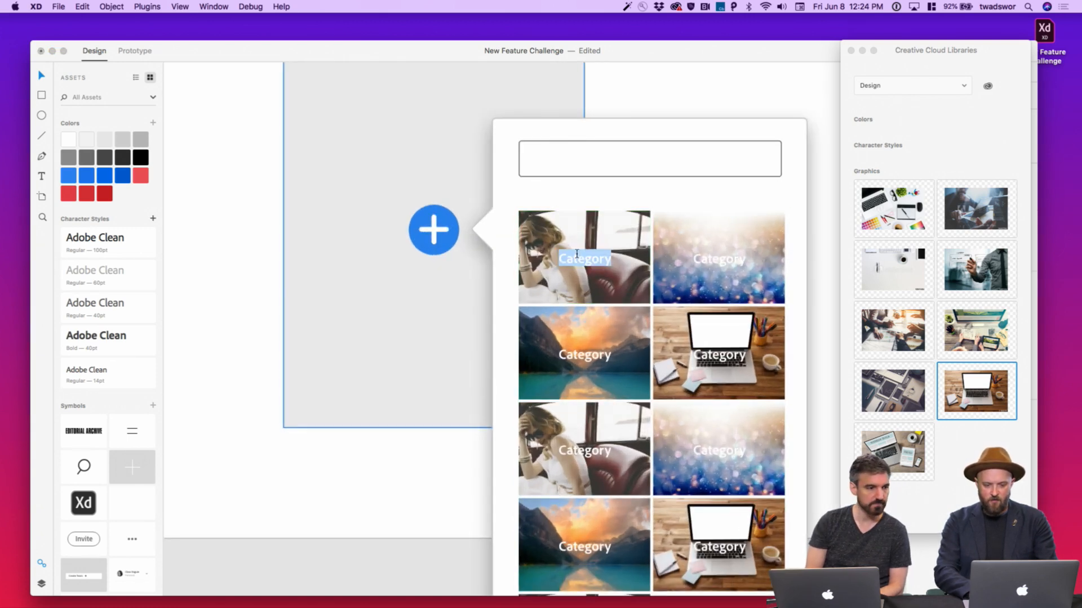
text(Fashion)
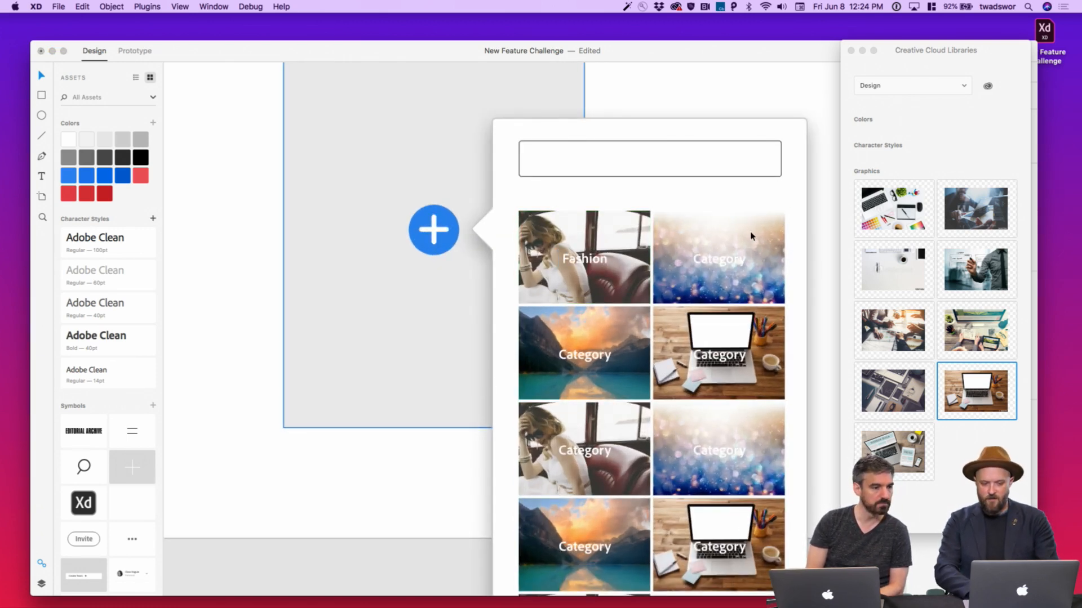
double_click(726, 257)
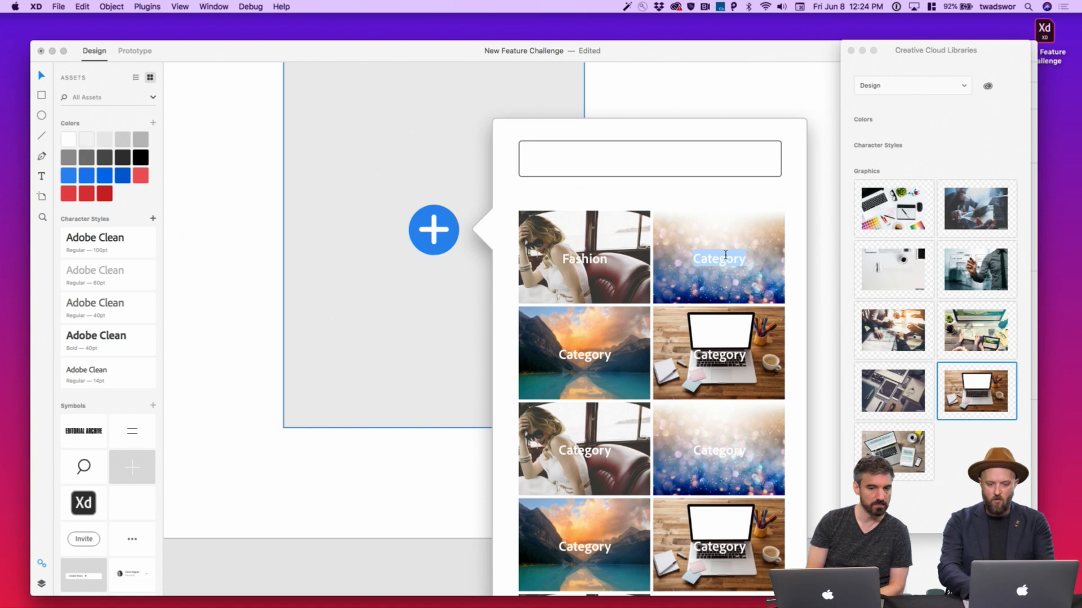
text(Abst)
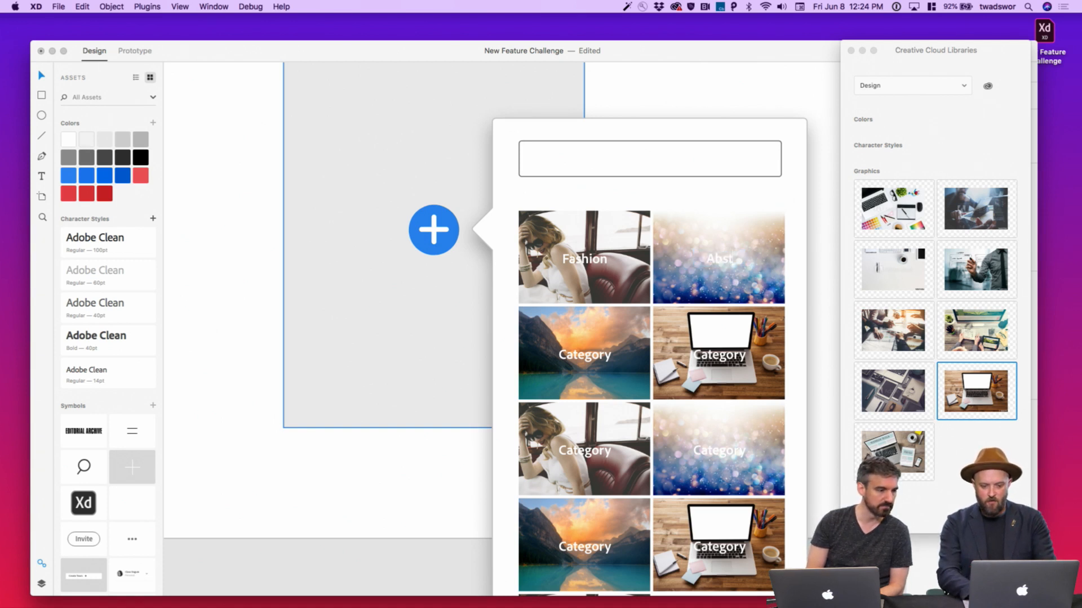
text(ract)
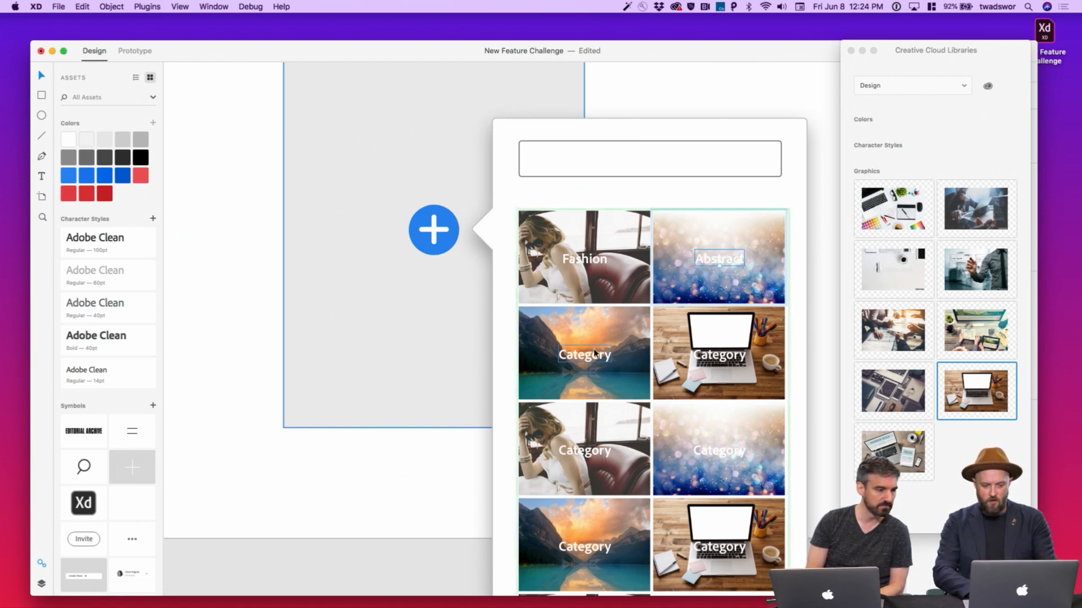
double_click(605, 353)
text(Nature)
double_click(735, 351)
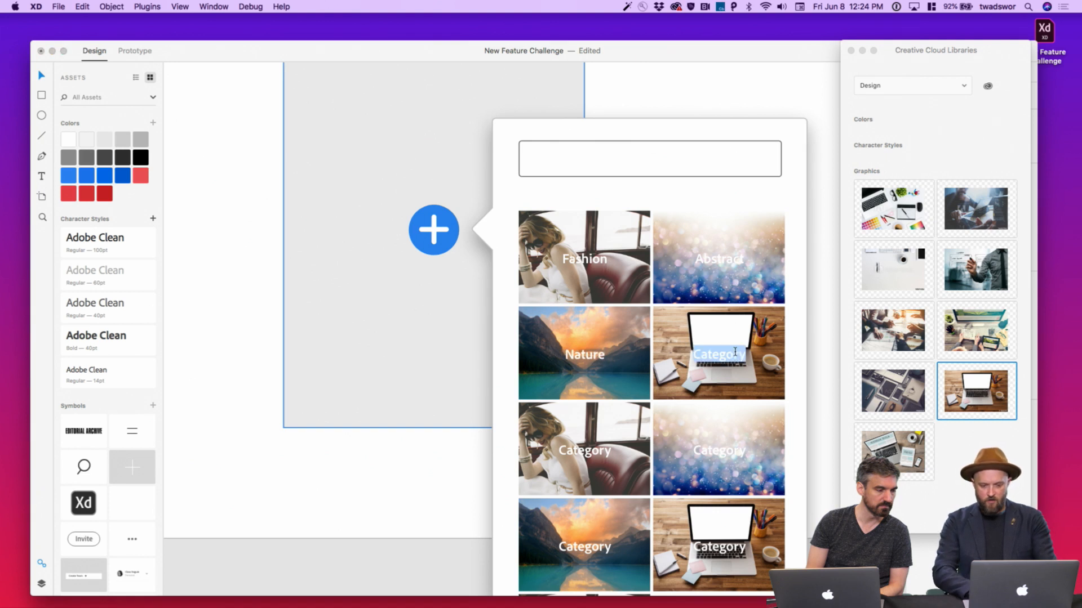
text(Design)
key(Escape)
key(Escape)
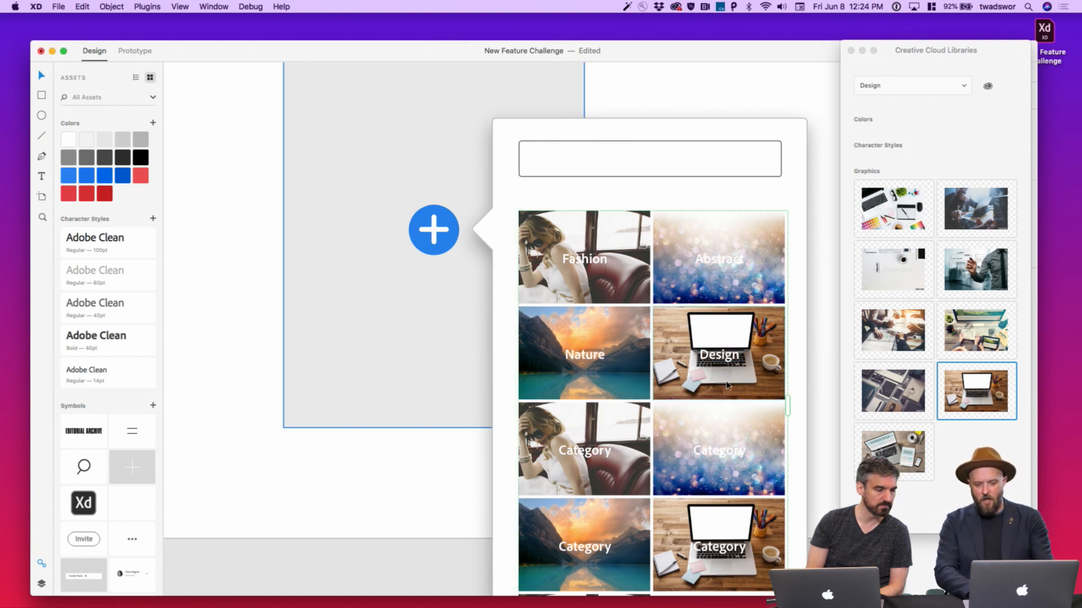
Close the CC Libraries panel and zoom out until the whole Blank – 7 artboard is visible
scroll(727, 386, down, 3)
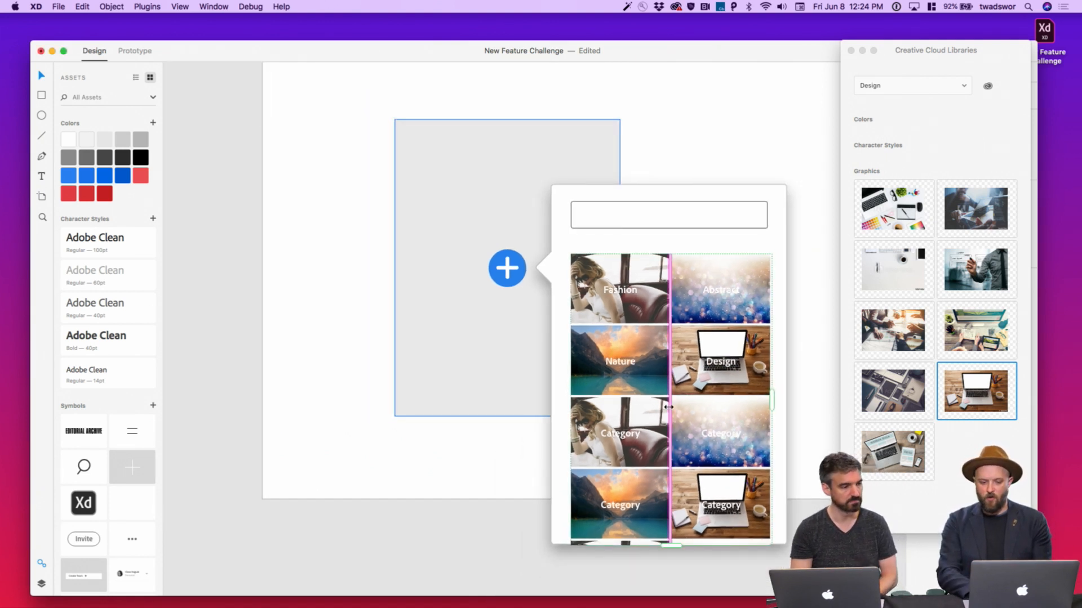
scroll(669, 410, right, 2)
scroll(669, 411, down, 1)
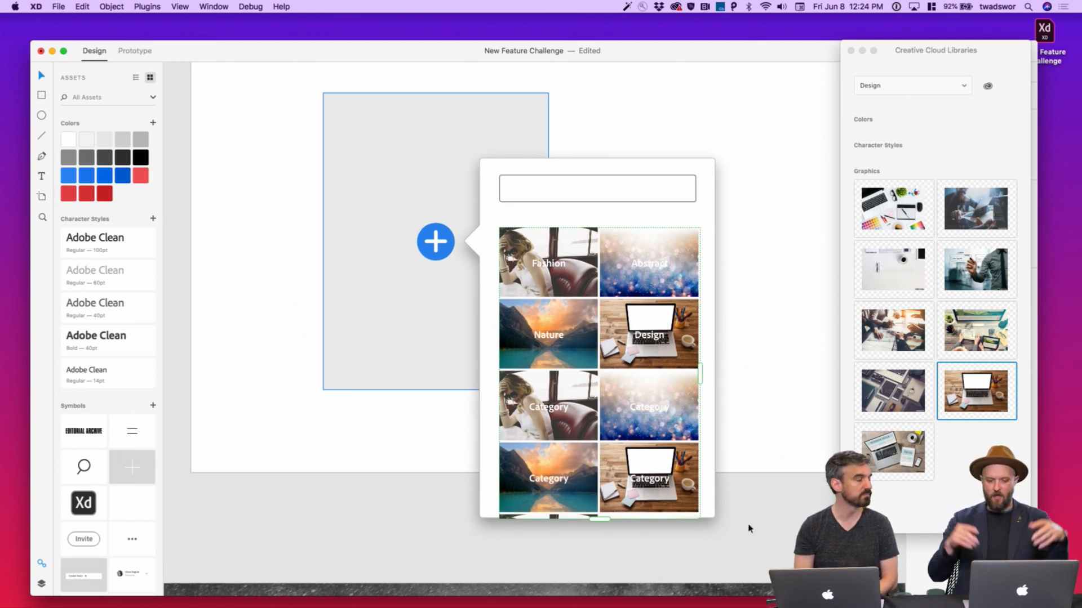
scroll(780, 520, down, 3)
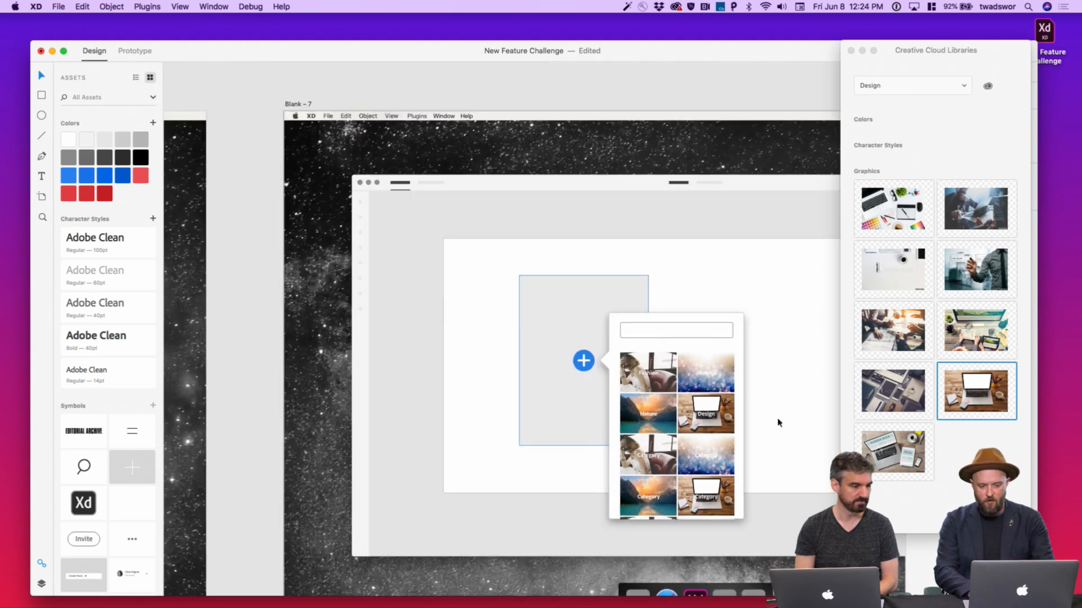
click(850, 50)
scroll(807, 165, down, 5)
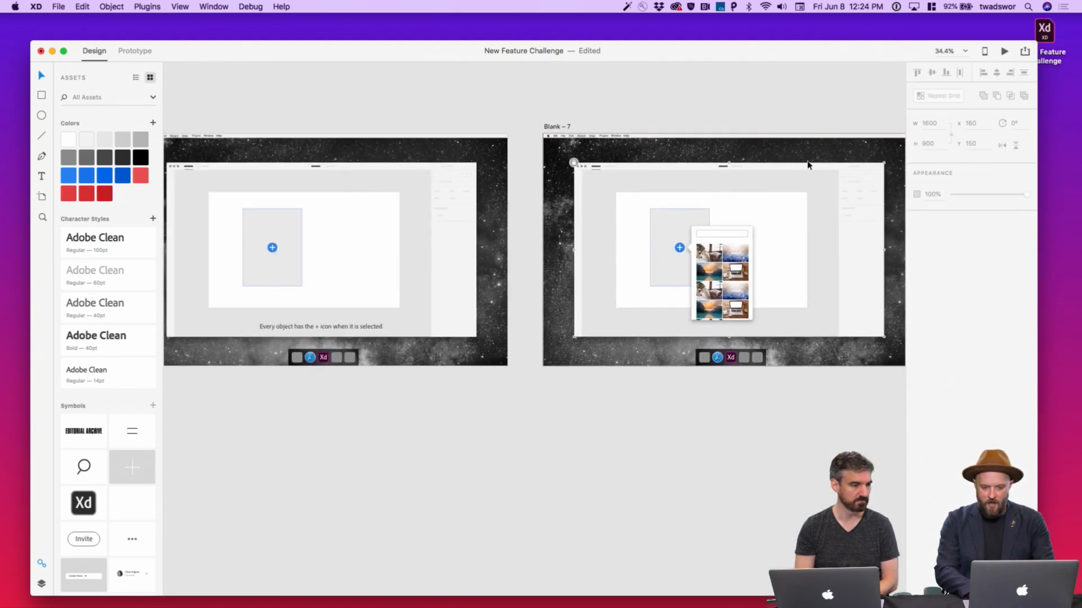
scroll(759, 261, up, 5)
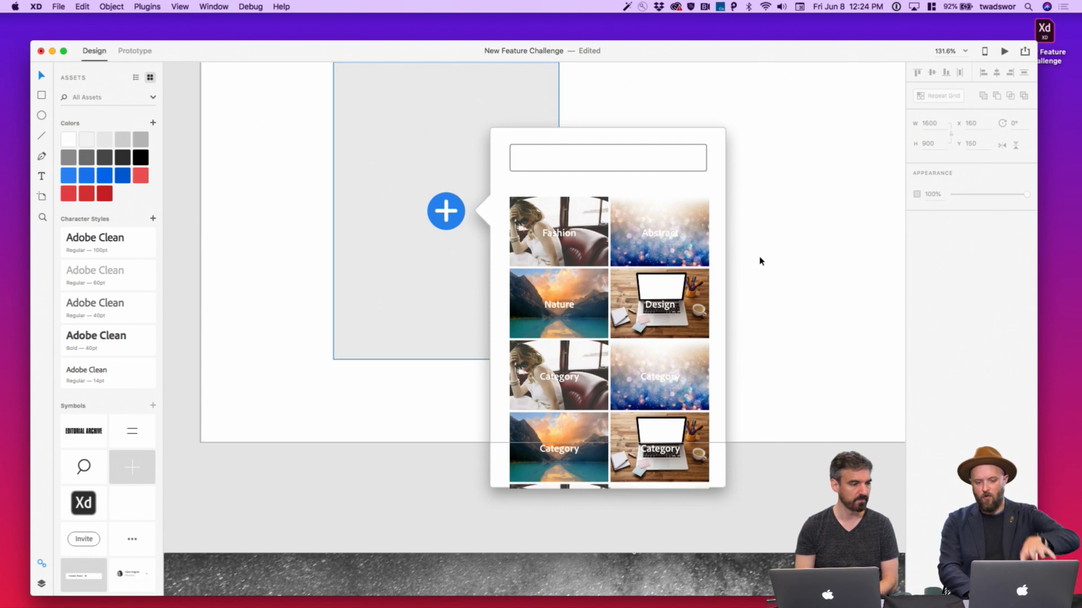
scroll(759, 261, down, 3)
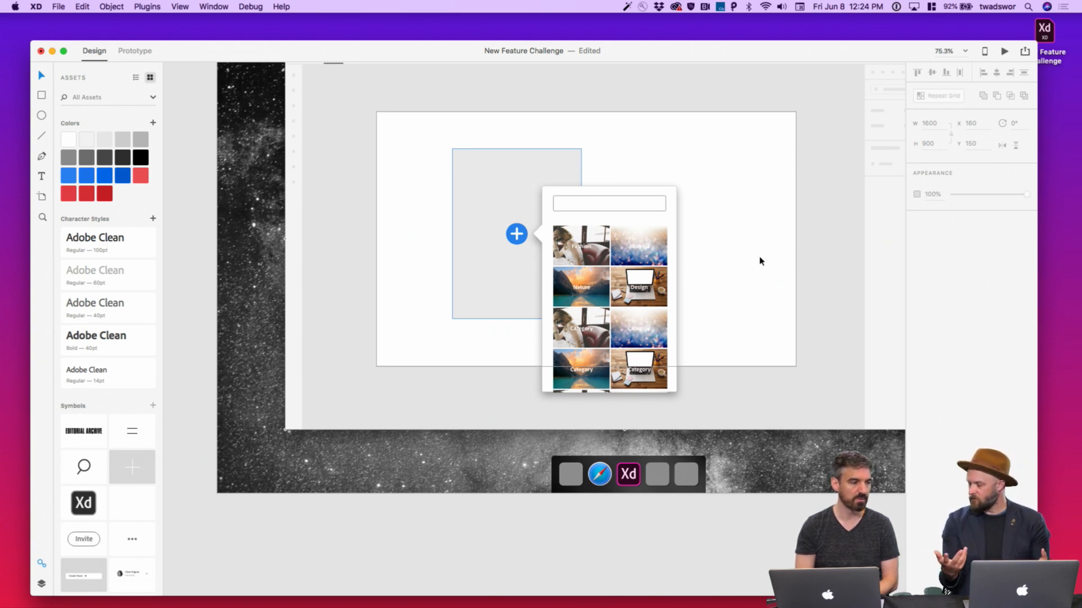
scroll(759, 261, down, 5)
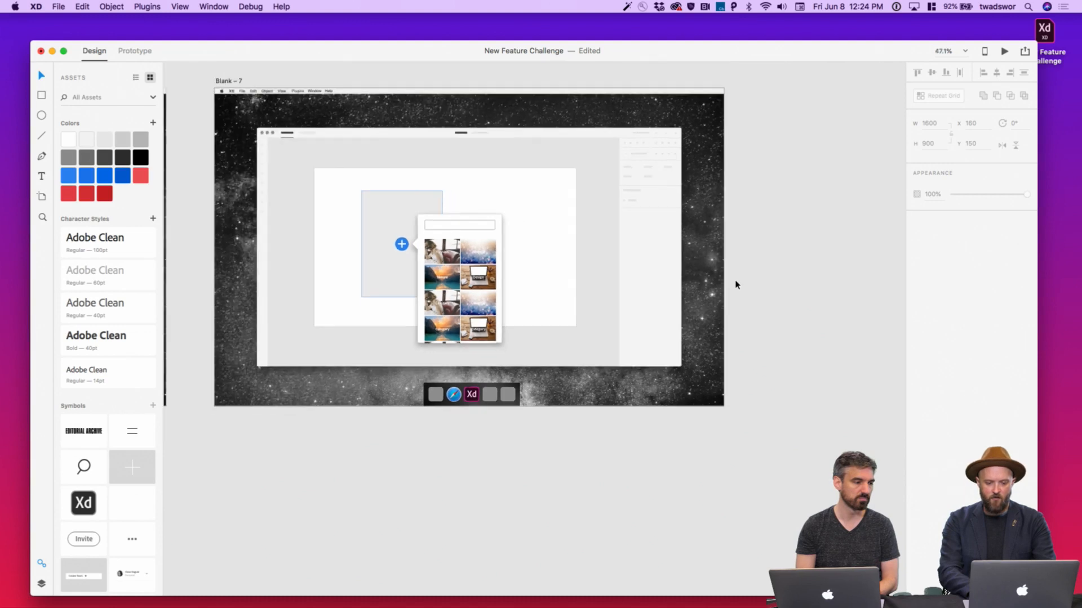
Duplicate the Blank – 7 artboard with Cmd+D
click(207, 103)
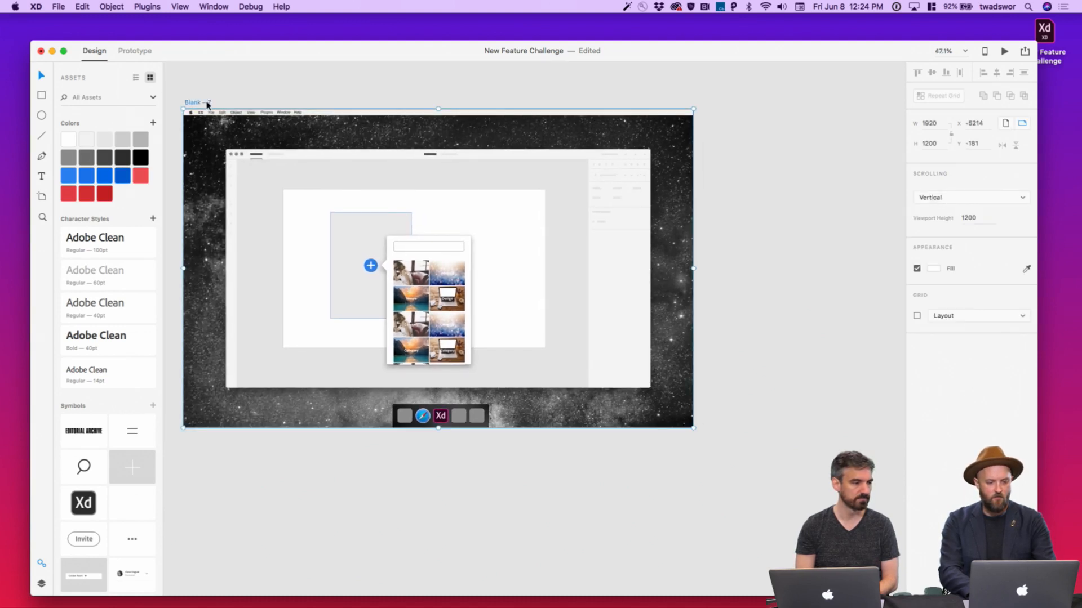
key(super+d)
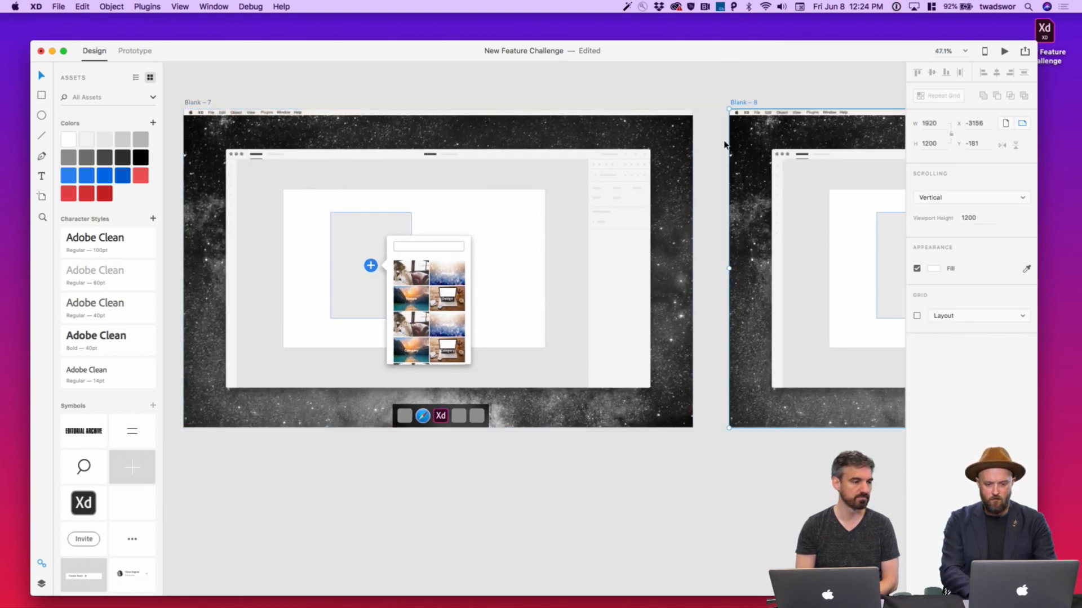
scroll(725, 145, right, 10)
scroll(655, 209, up, 5)
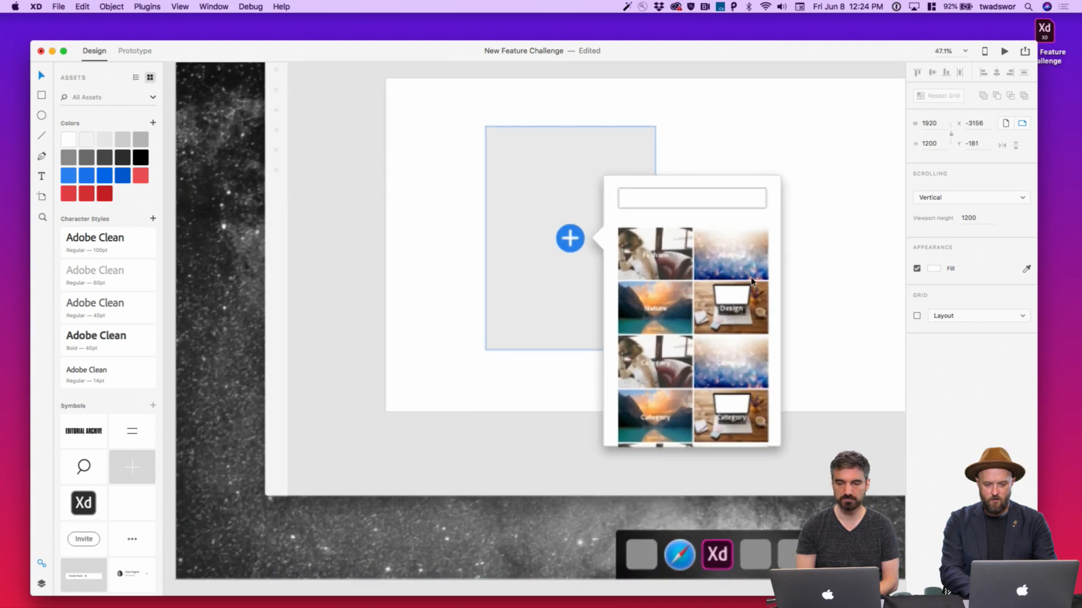
Select the hidden text in the copy's search box and give it a dark grey fill
click(654, 203)
key(t)
click(647, 201)
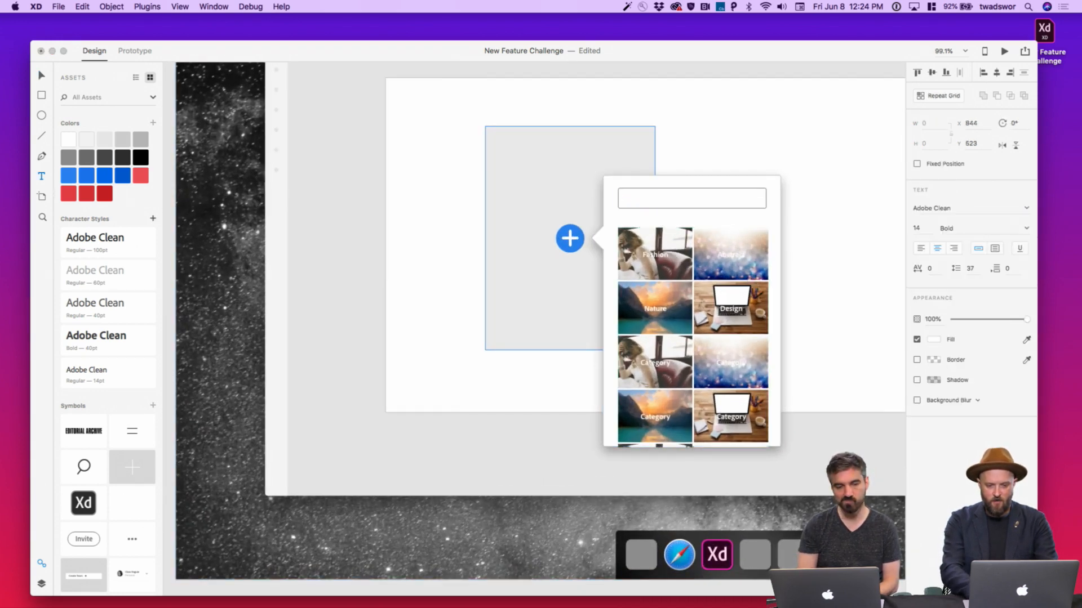
key(Escape)
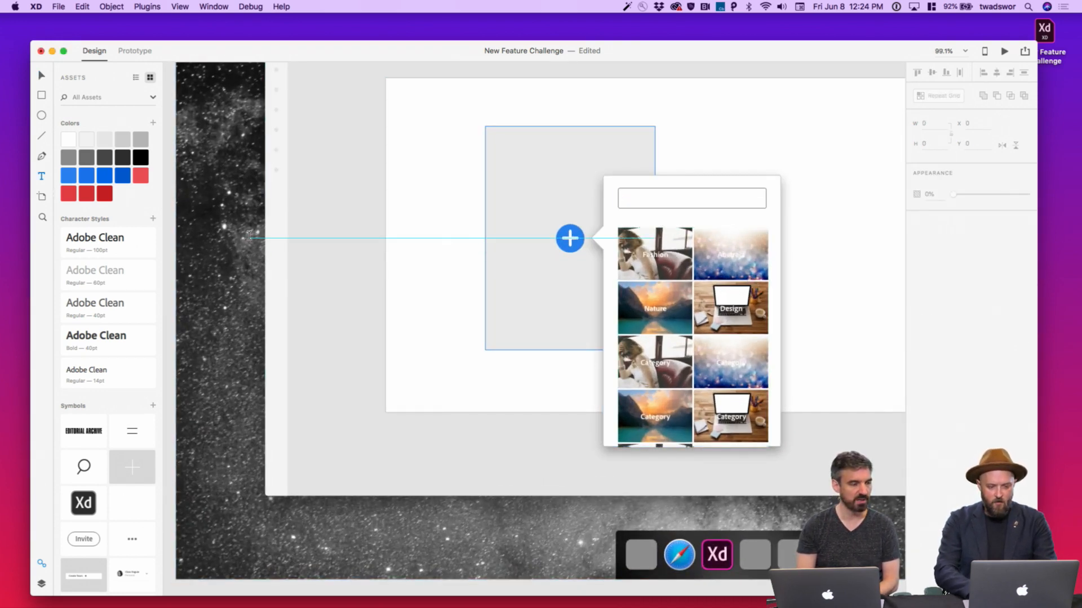
click(648, 199)
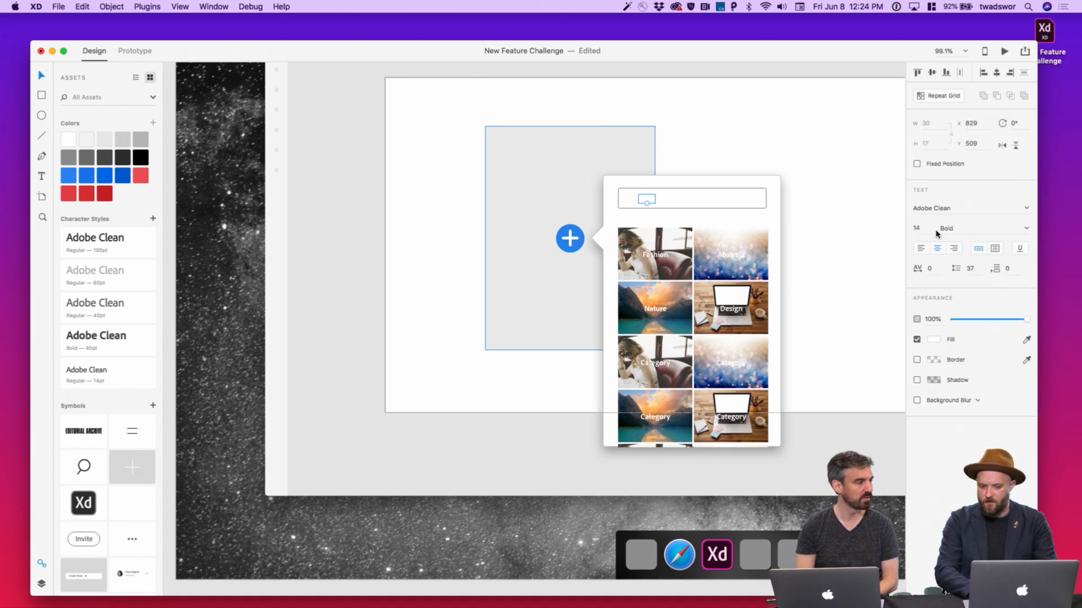
click(933, 339)
click(799, 338)
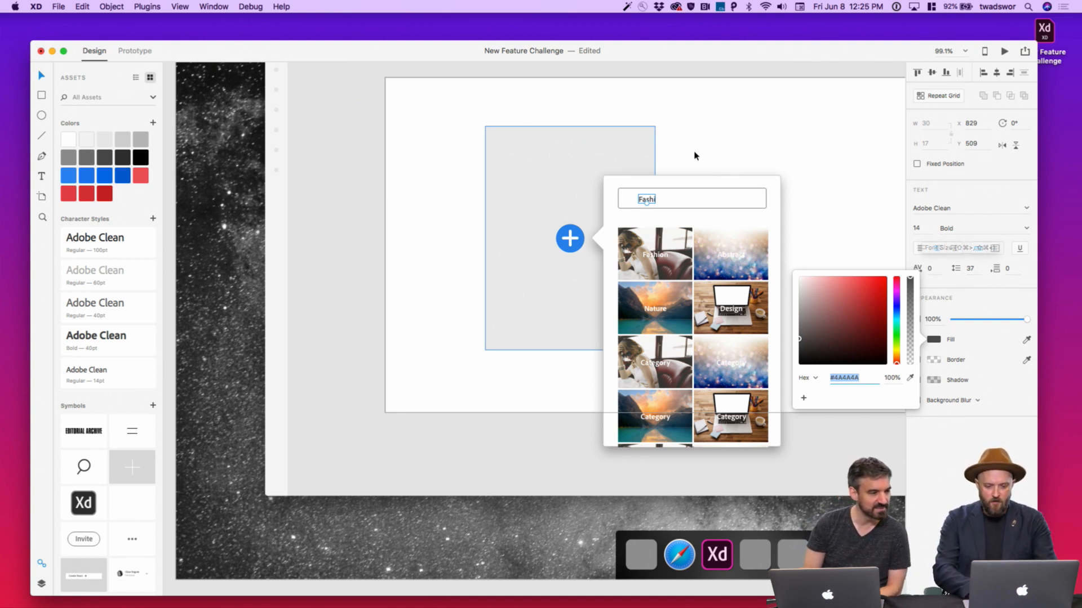
Nudge the Fashion search text left, raise it to 16 pt, and delete the tile category labels
click(647, 199)
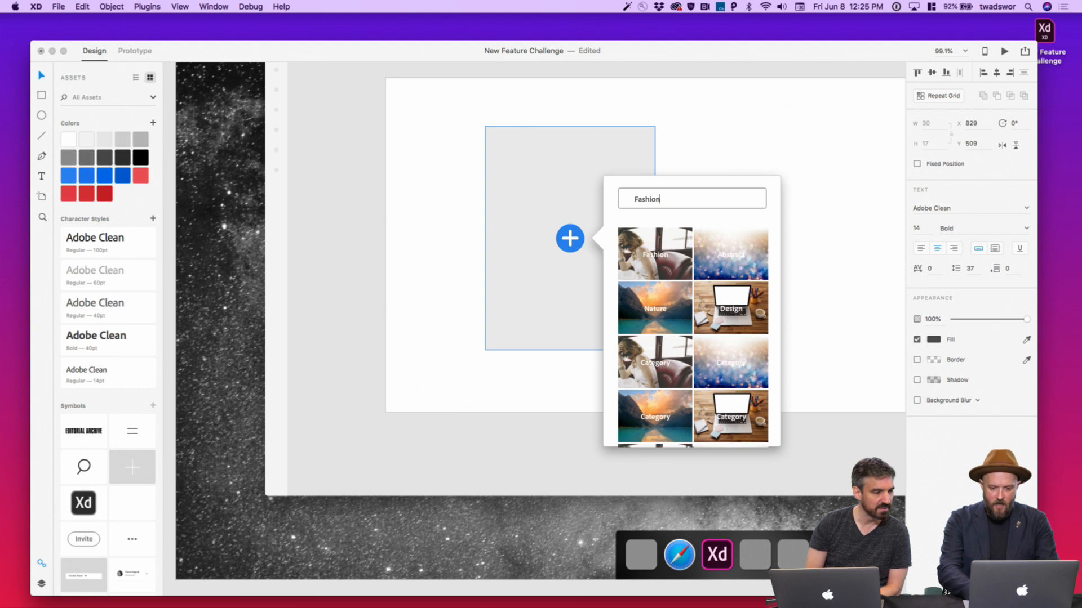
double_click(655, 203)
drag(647, 198, 642, 197)
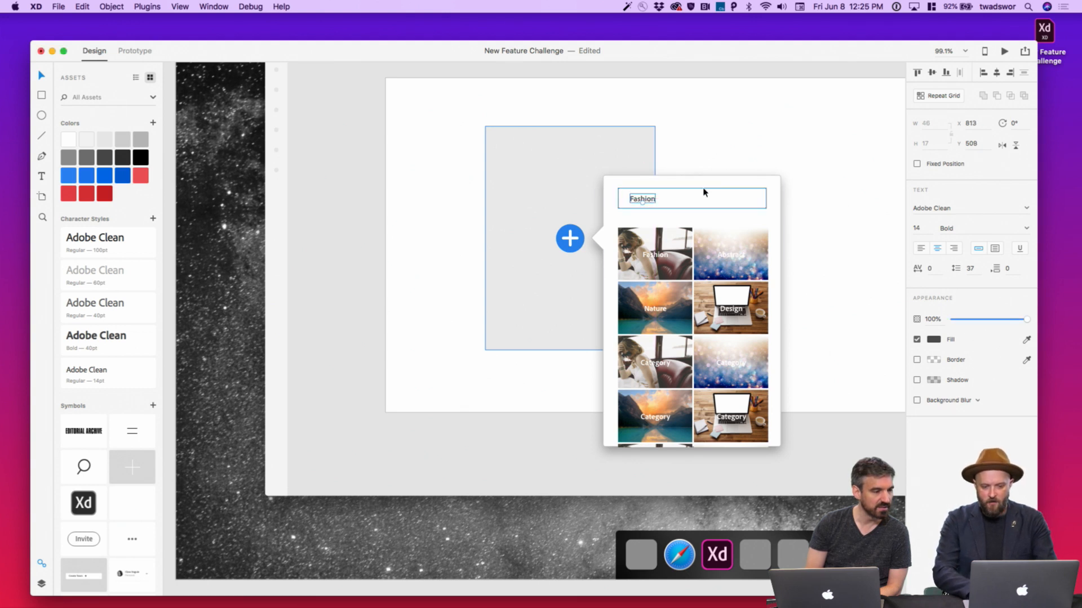
key(Up)
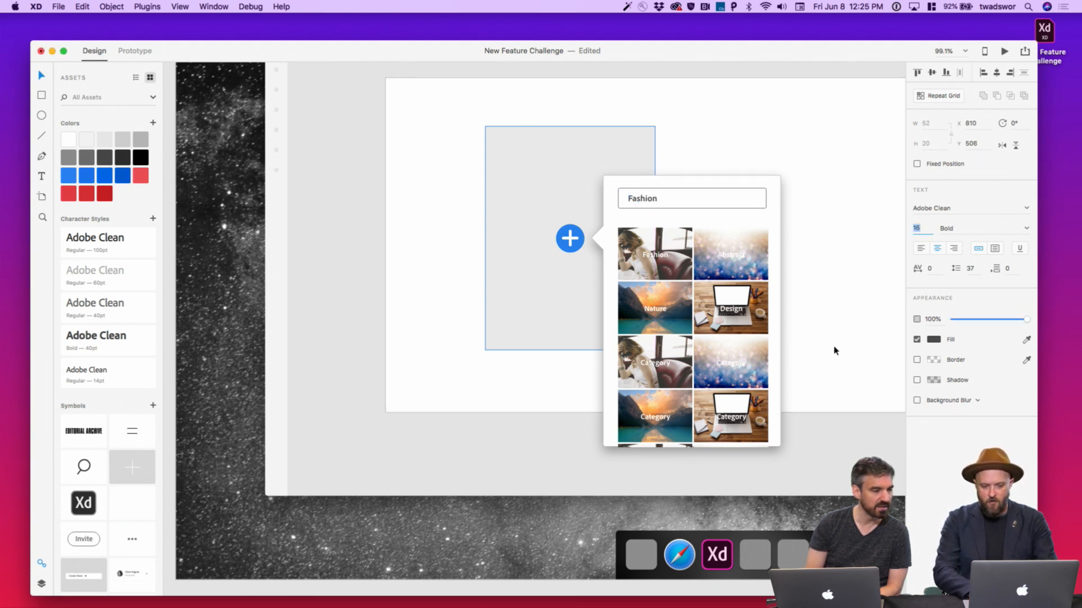
double_click(654, 256)
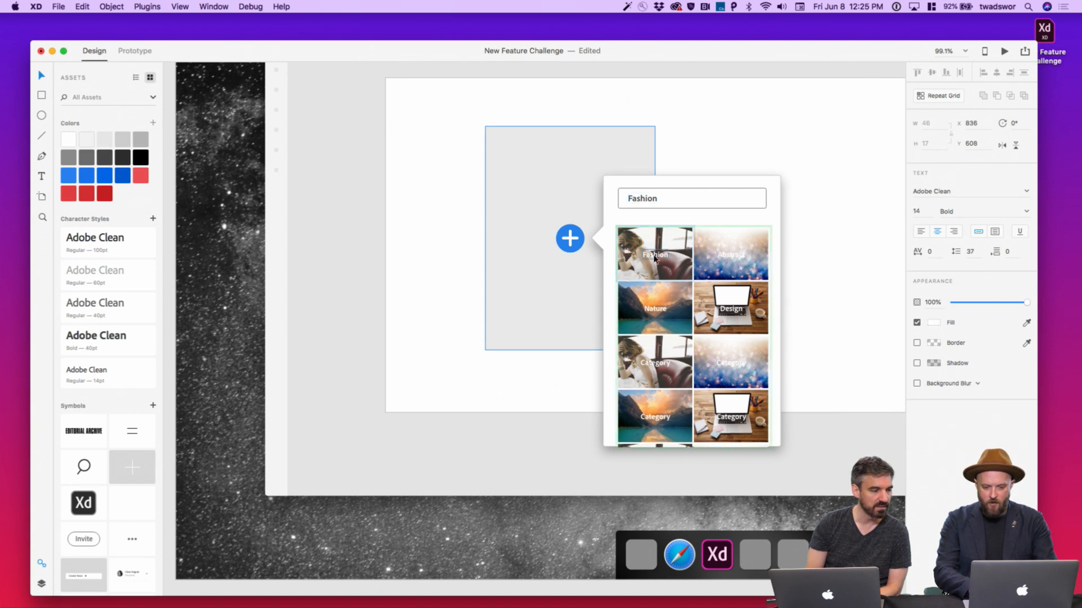
key(Delete)
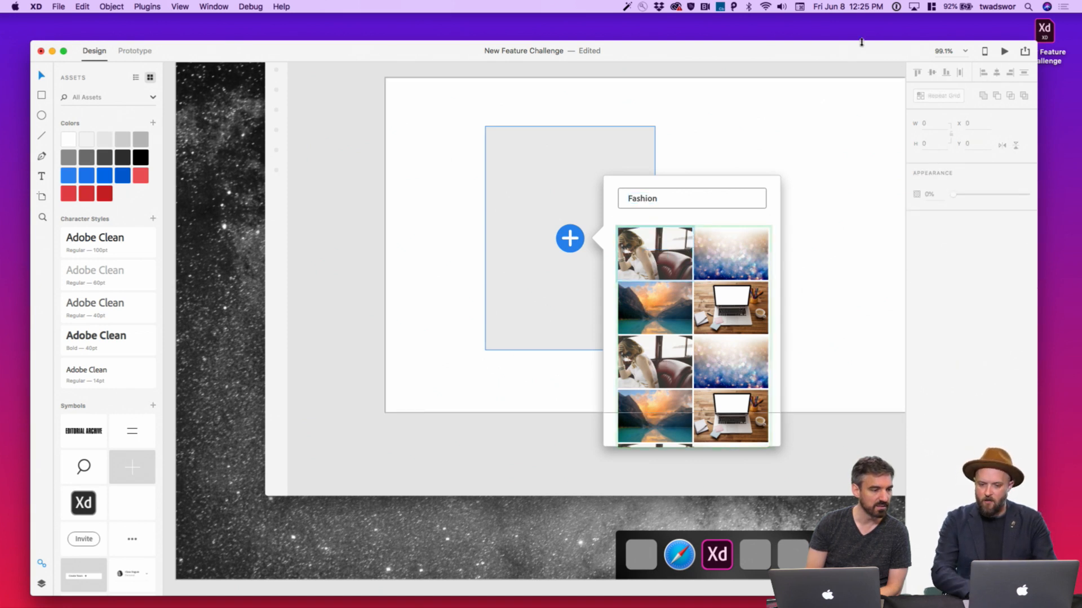
Drag all Fashion library graphics except the bokeh image into the popover's repeat grid
click(58, 7)
click(86, 63)
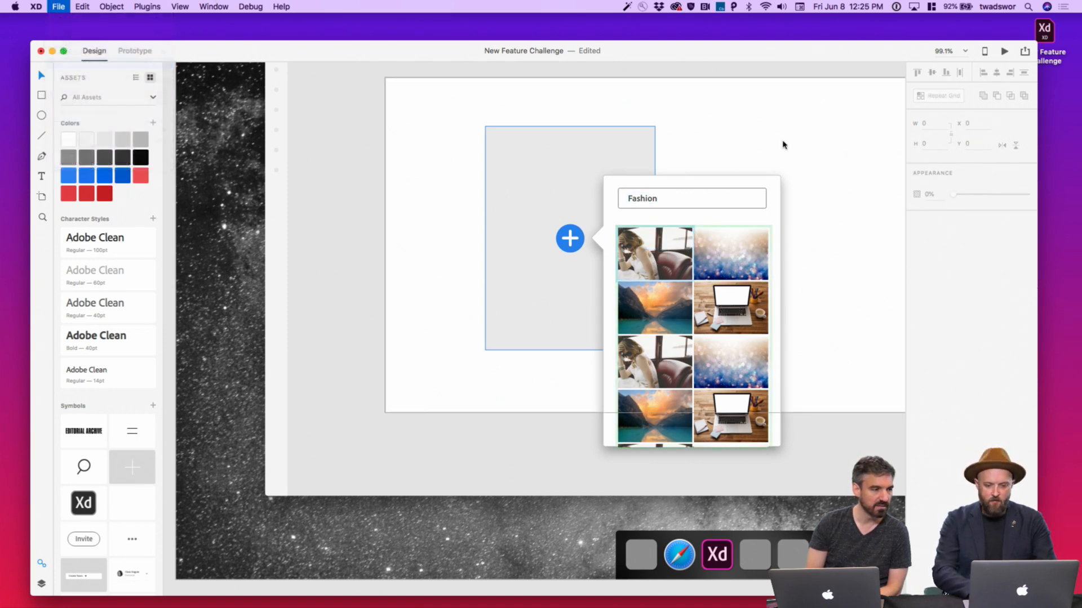
click(908, 95)
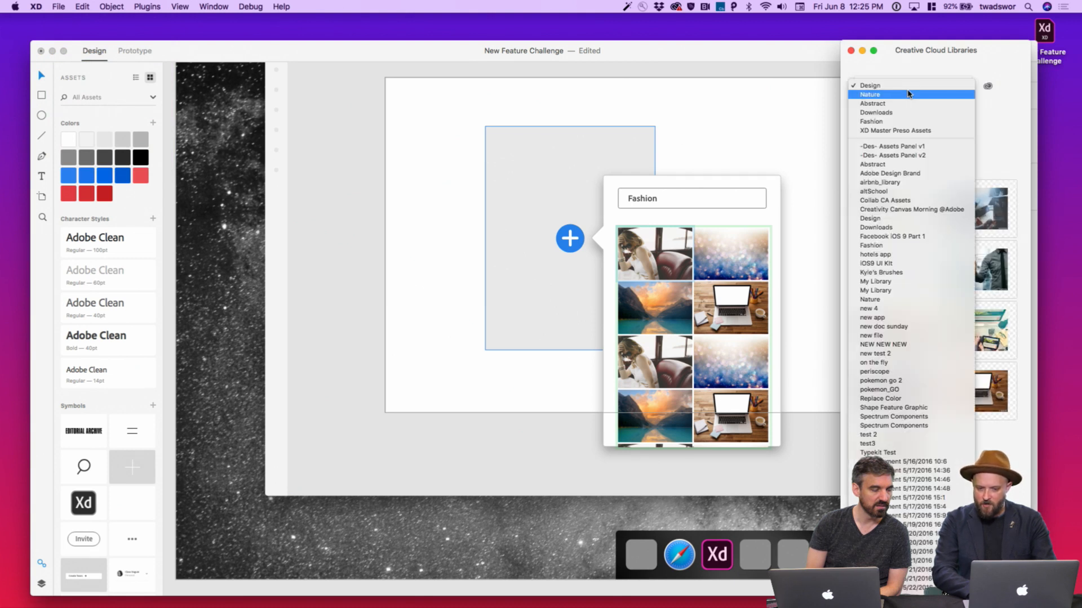
scroll(907, 121, down, 1)
click(907, 117)
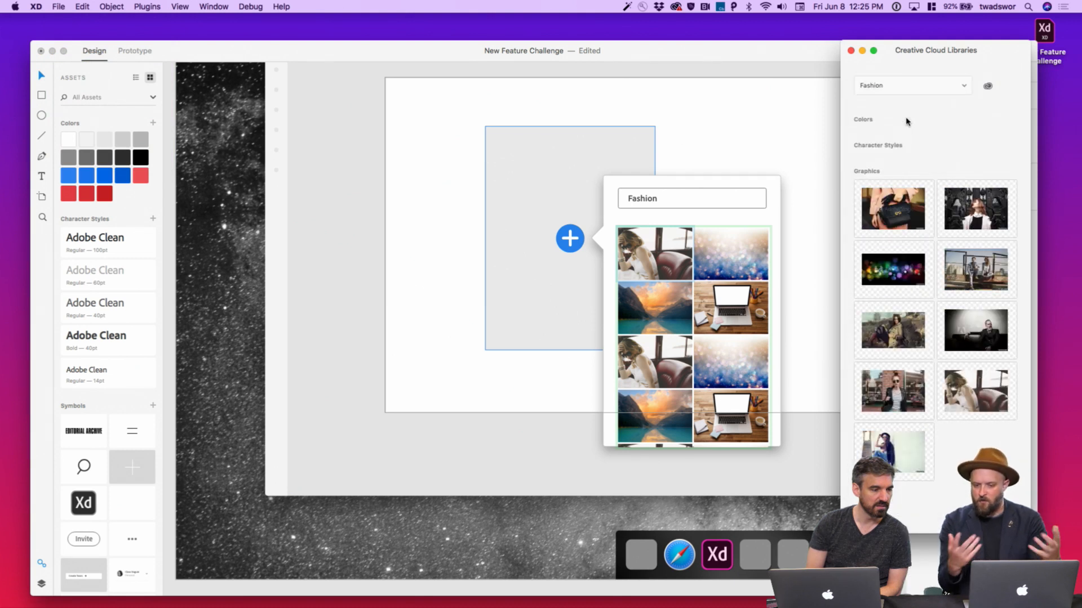
click(899, 216)
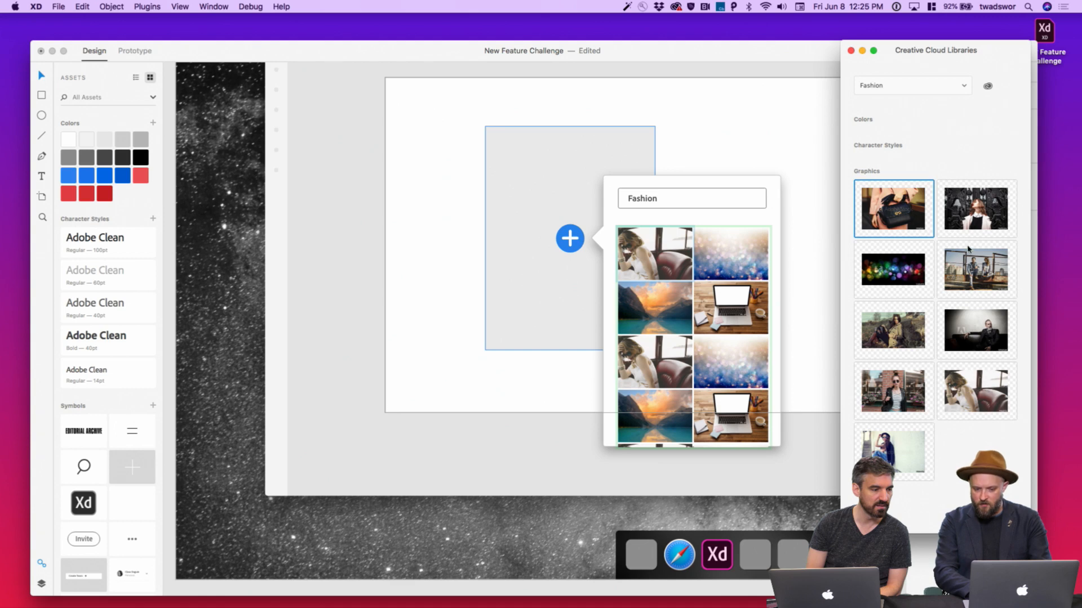
shift+click(912, 433)
super+click(894, 270)
drag(894, 217, 668, 262)
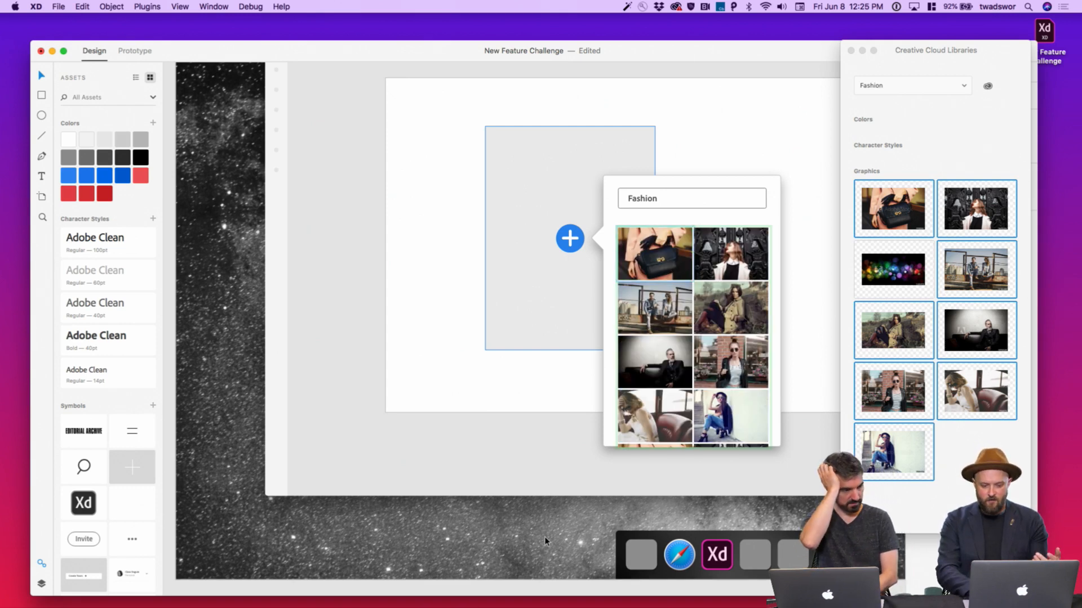
scroll(544, 536, down, 5)
scroll(544, 544, down, 3)
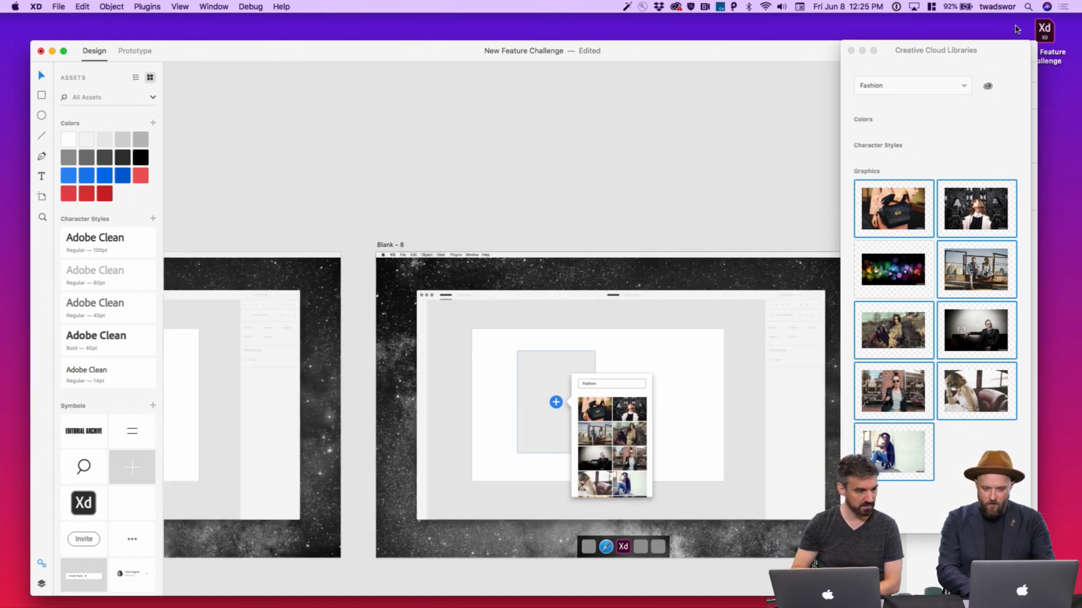
Close the CC Libraries panel and zoom the canvas to frame Blank – 8
click(850, 51)
scroll(788, 220, down, 3)
scroll(788, 220, up, 6)
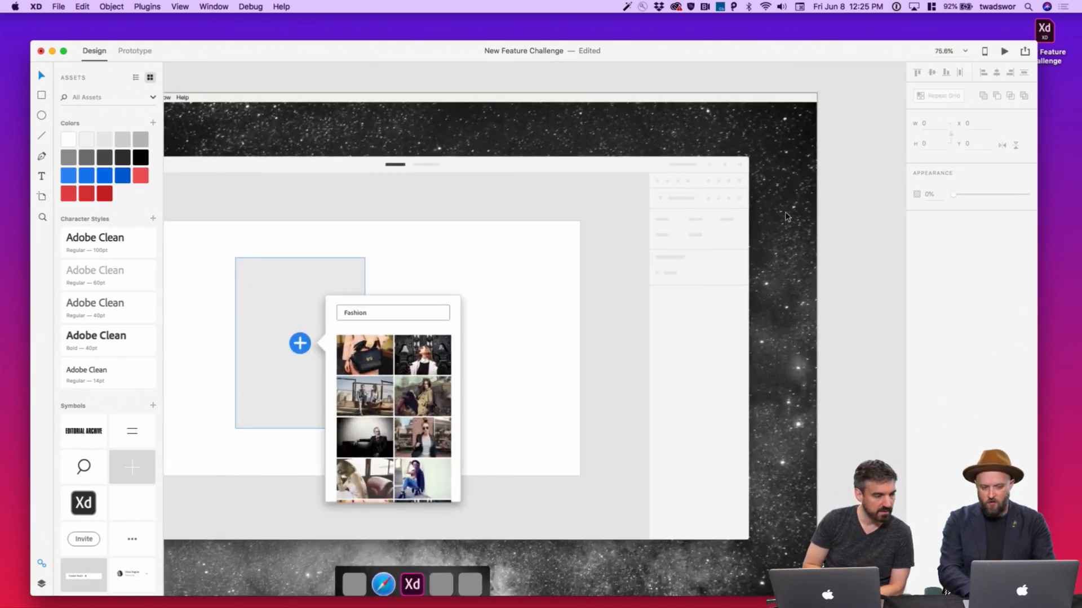
scroll(488, 448, down, 3)
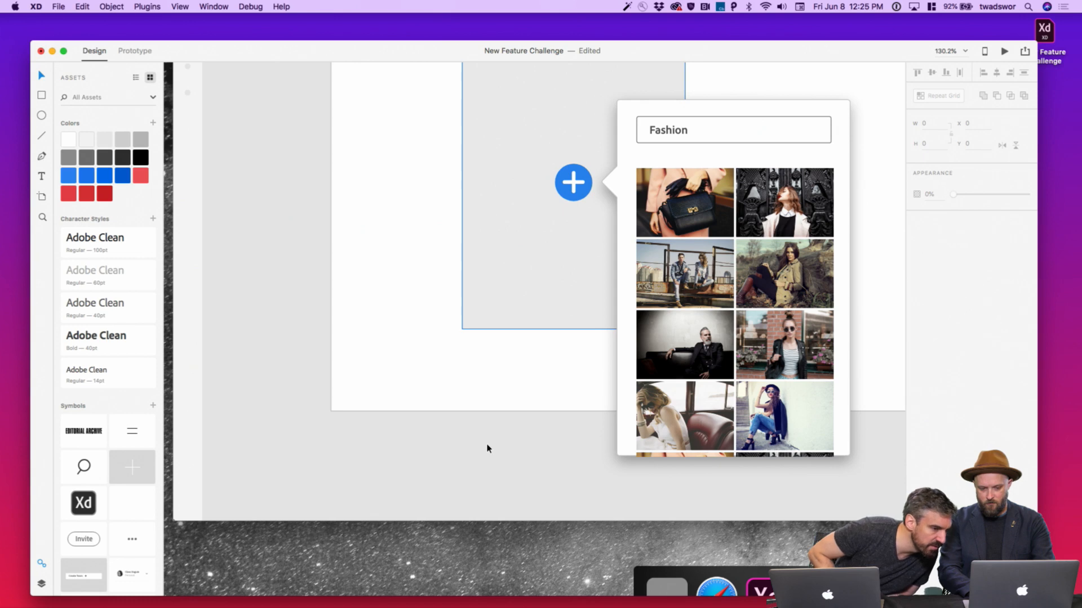
scroll(488, 449, right, 2)
scroll(487, 449, up, 1)
scroll(488, 448, right, 2)
scroll(488, 448, up, 2)
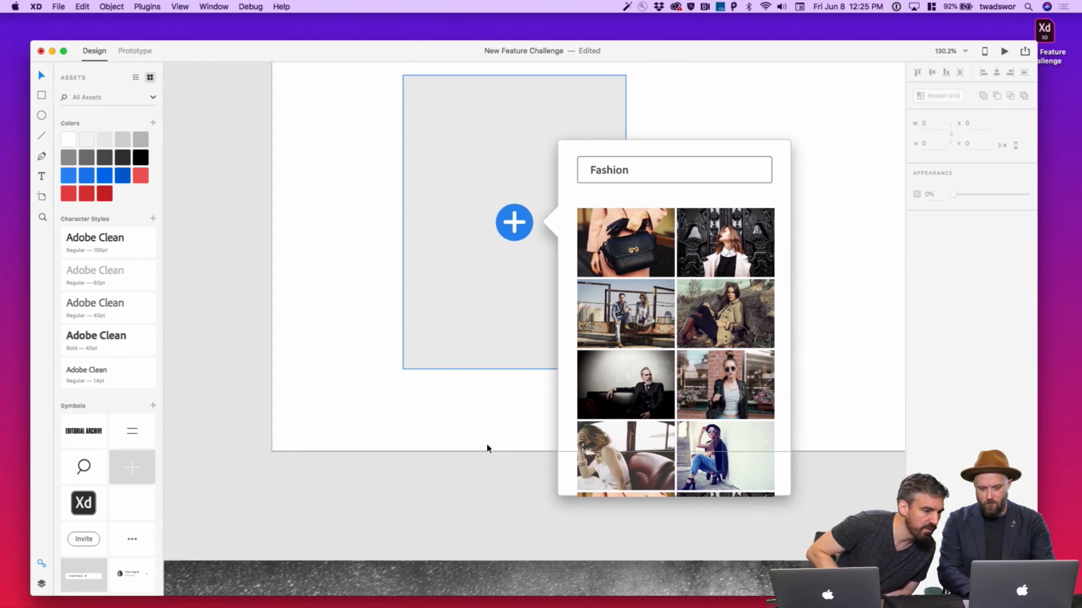
scroll(593, 374, down, 6)
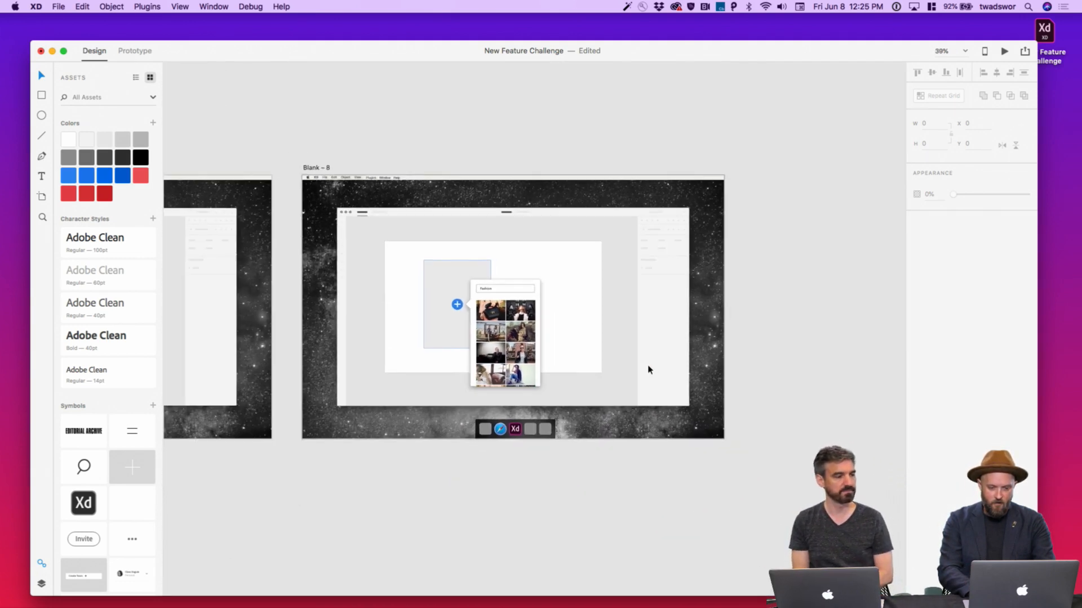
Select the Blank – 8 artboard and duplicate it as Blank – 9
scroll(649, 370, right, 2)
scroll(507, 281, down, 1)
click(264, 144)
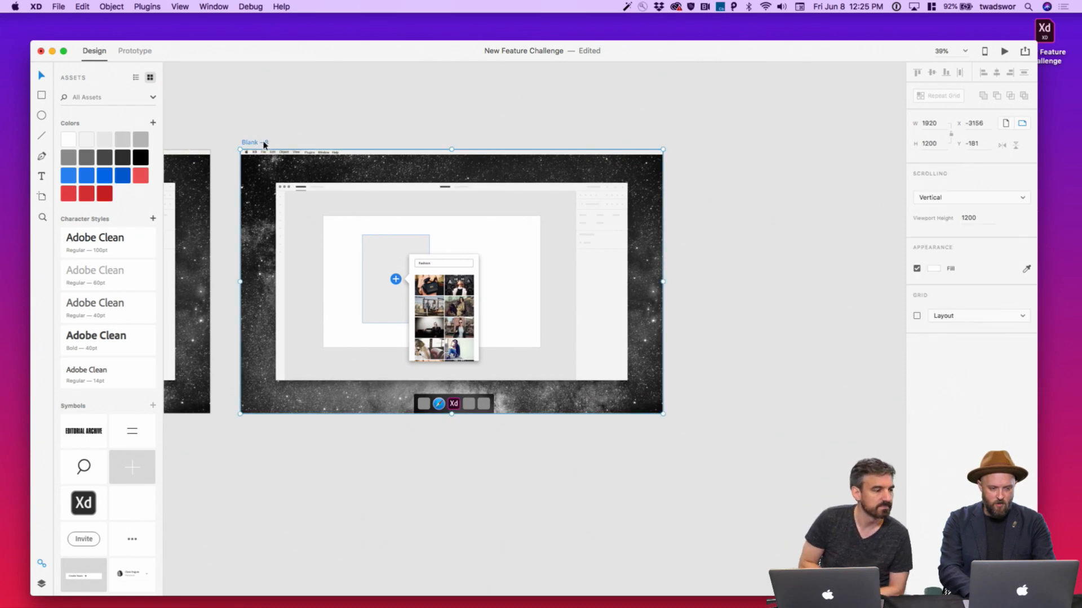
key(super+d)
Delete the photo grid, popover background, search box and plus icon from Blank – 9
scroll(821, 245, right, 3)
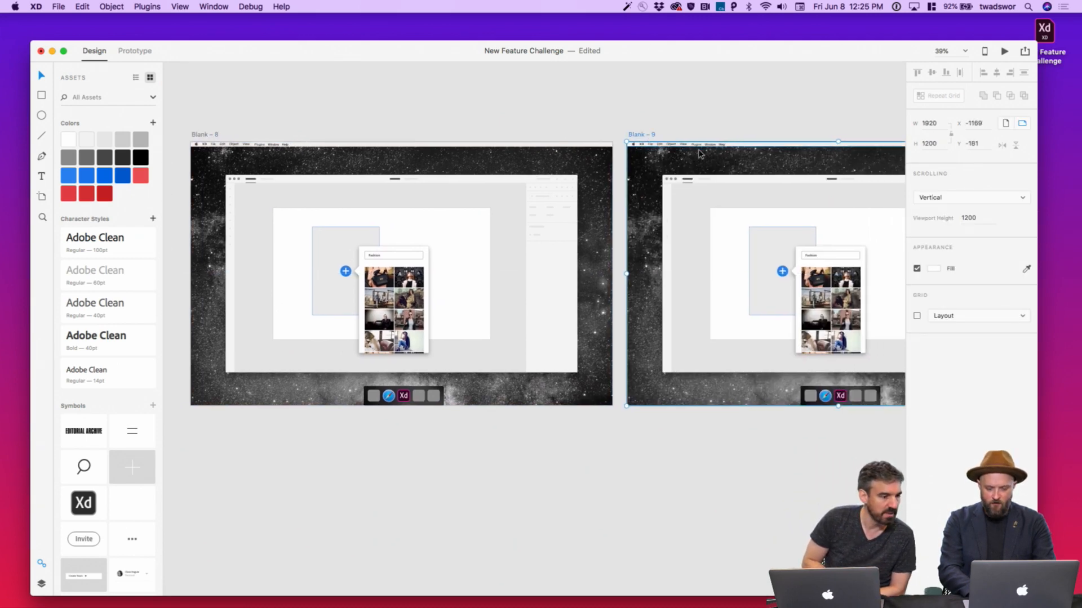
scroll(820, 245, up, 5)
click(757, 246)
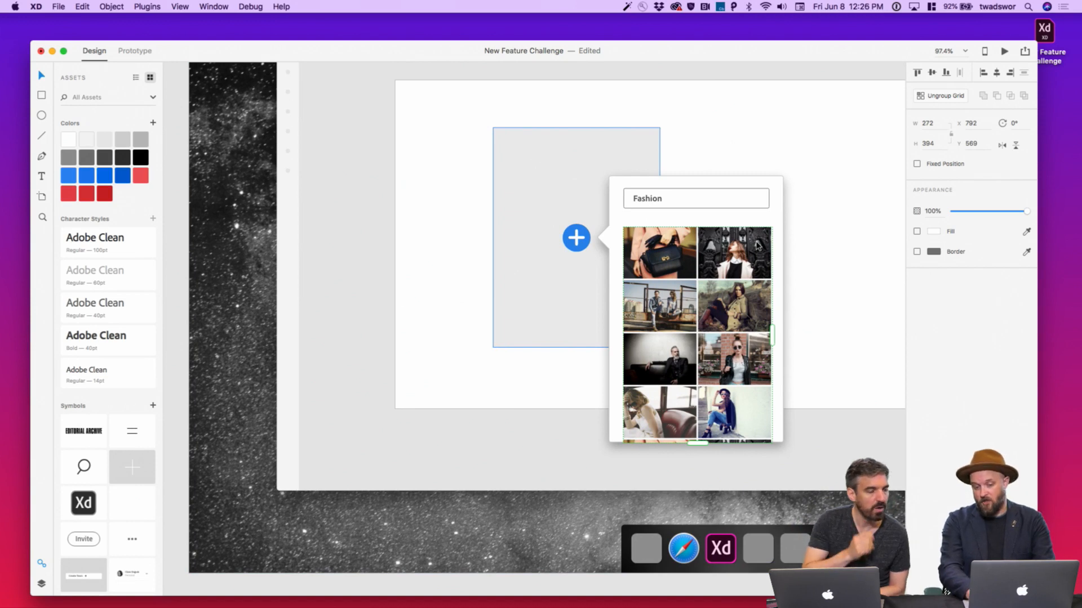
key(Delete)
click(741, 219)
key(Delete)
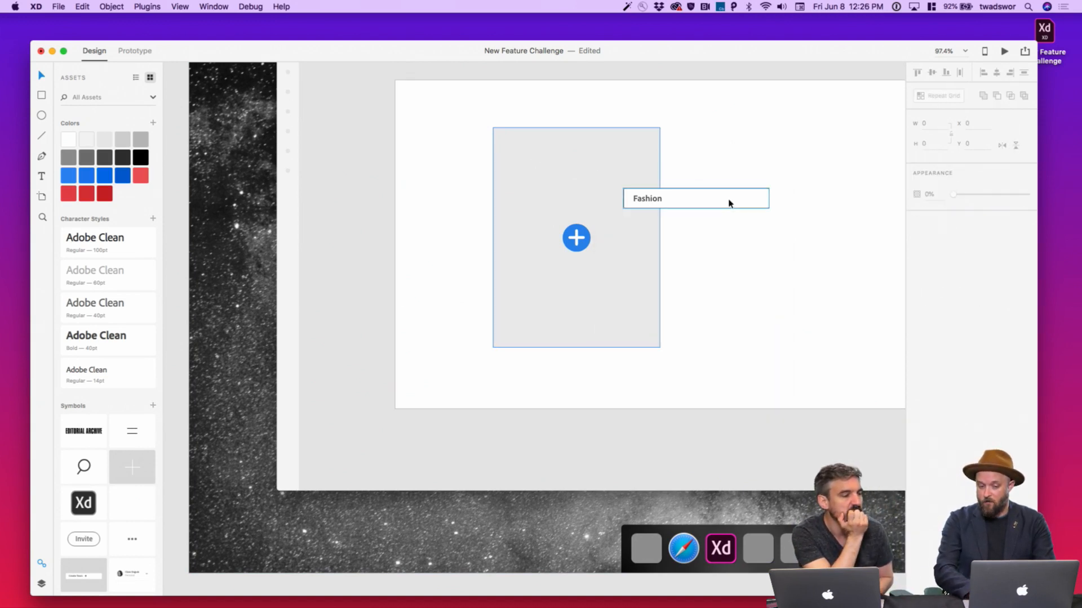
click(642, 198)
key(Delete)
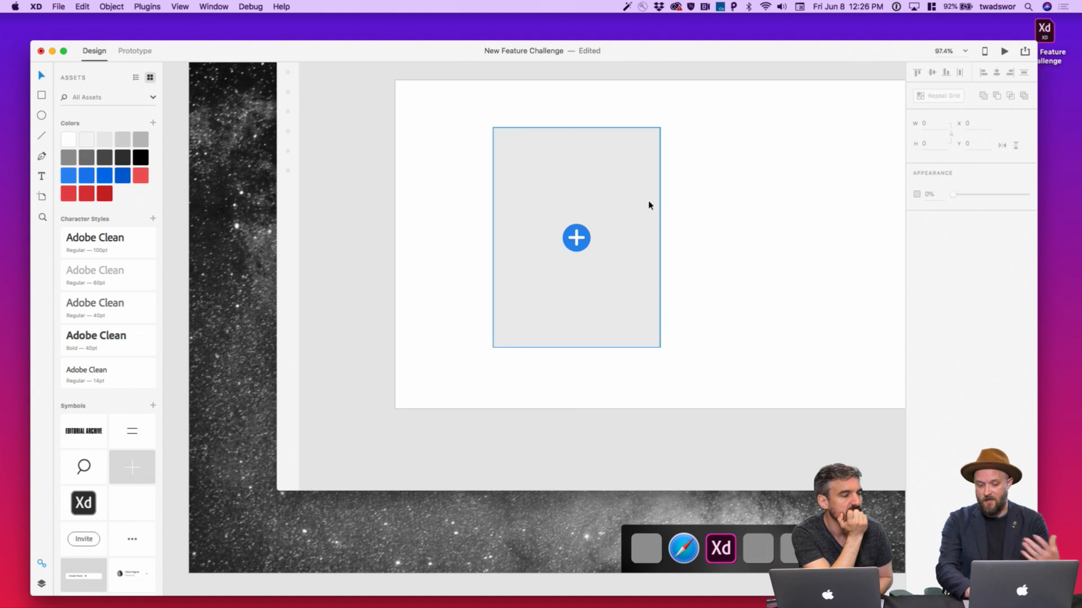
click(575, 237)
key(Delete)
click(582, 240)
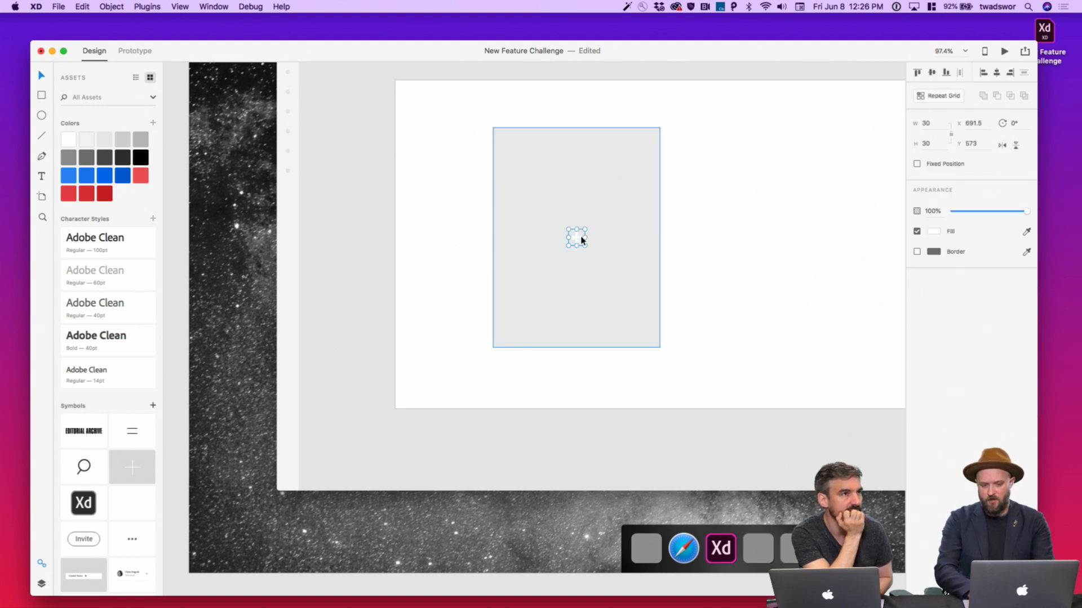
key(Delete)
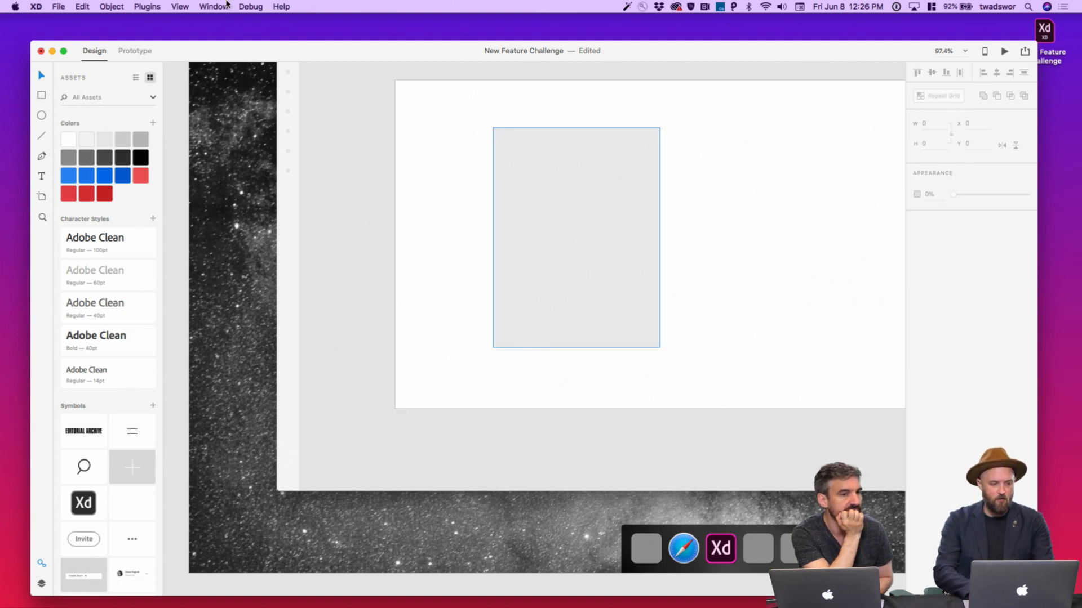
Fill Blank – 9's grey rectangle with the woman's Fashion photo from CC Libraries
click(59, 7)
click(96, 62)
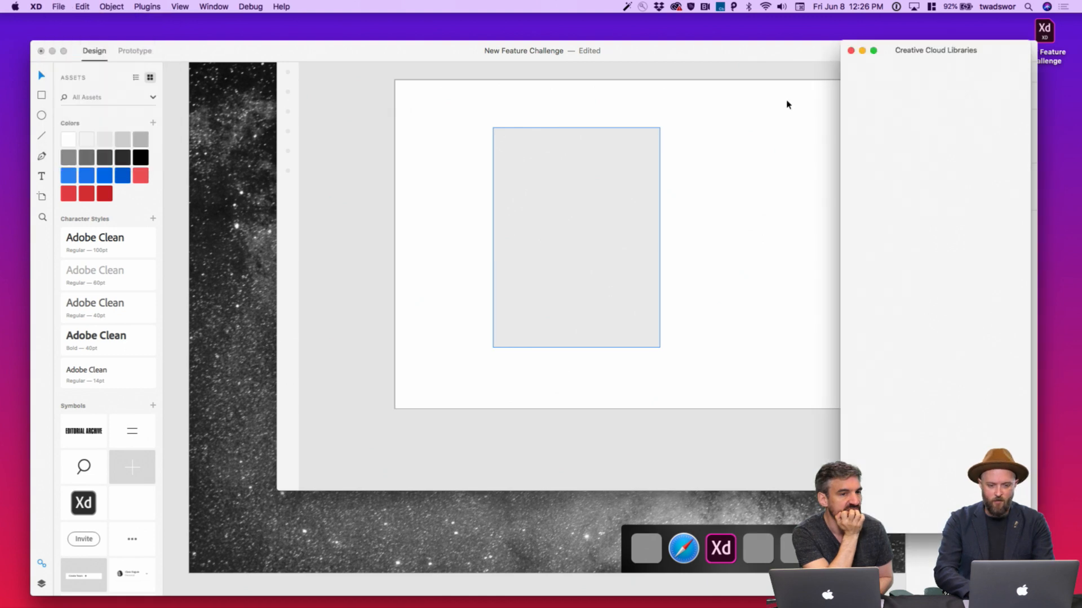
drag(975, 209, 609, 208)
click(611, 435)
scroll(612, 435, down, 3)
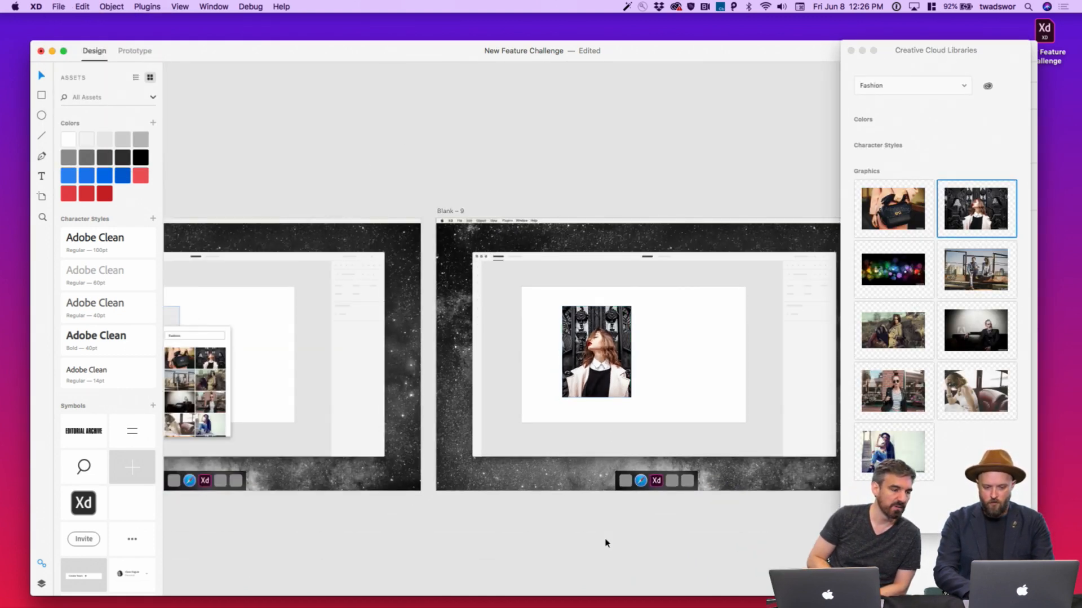
scroll(604, 541, left, 5)
scroll(604, 541, down, 2)
Close the CC Libraries panel and pan back toward Blank – 6
click(850, 50)
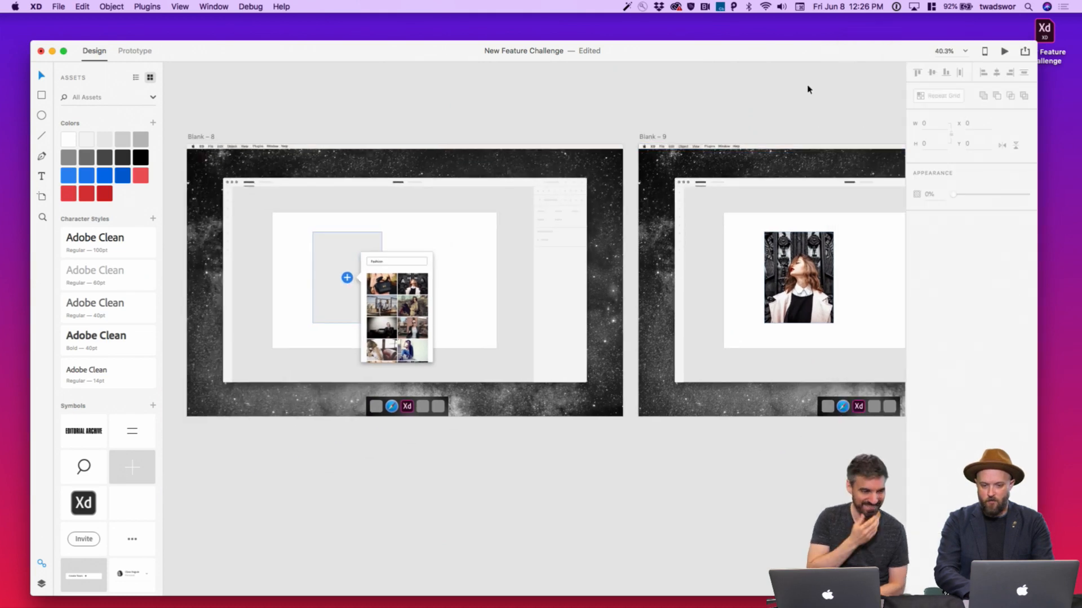
scroll(775, 113, down, 3)
scroll(775, 113, left, 4)
scroll(393, 75, down, 2)
scroll(393, 75, left, 3)
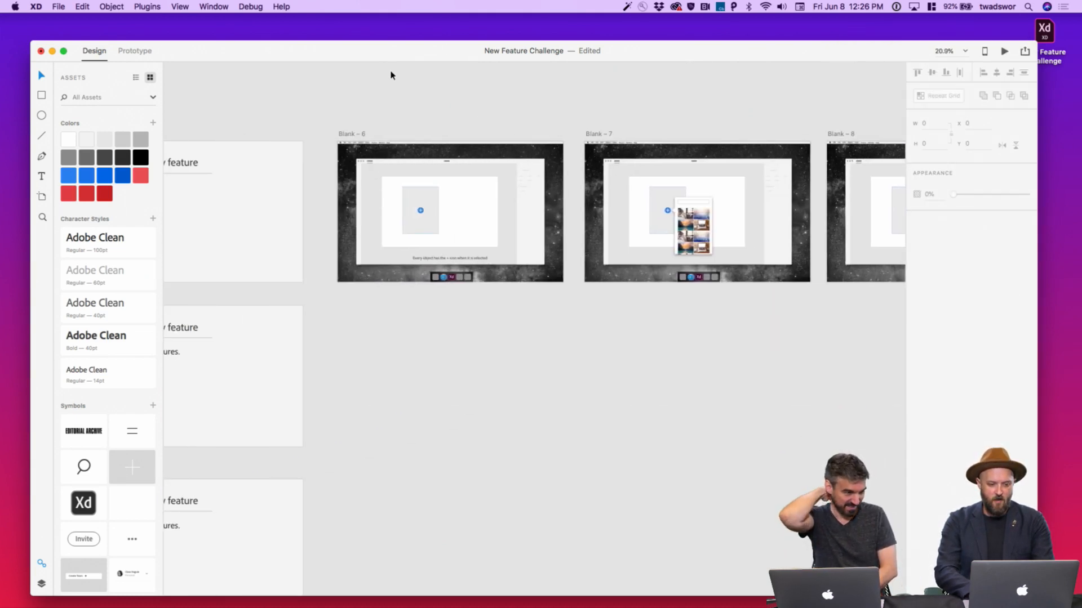
In Prototype mode, select Blank – 6's grey rectangle and zoom in on it
click(135, 50)
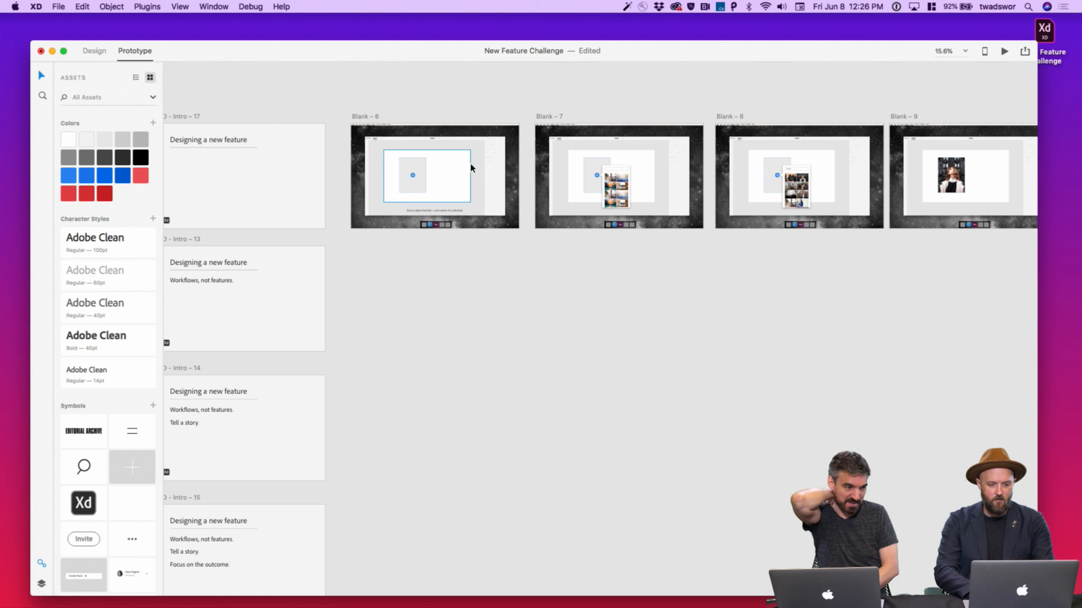
click(507, 159)
click(414, 188)
scroll(414, 188, up, 2)
scroll(413, 188, up, 3)
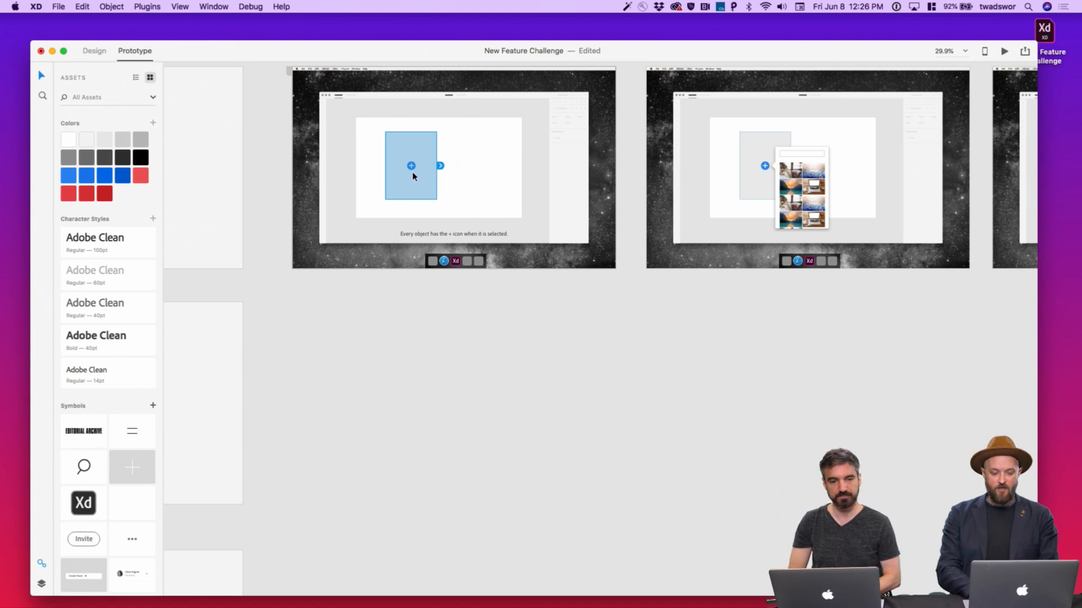
scroll(469, 298, up, 4)
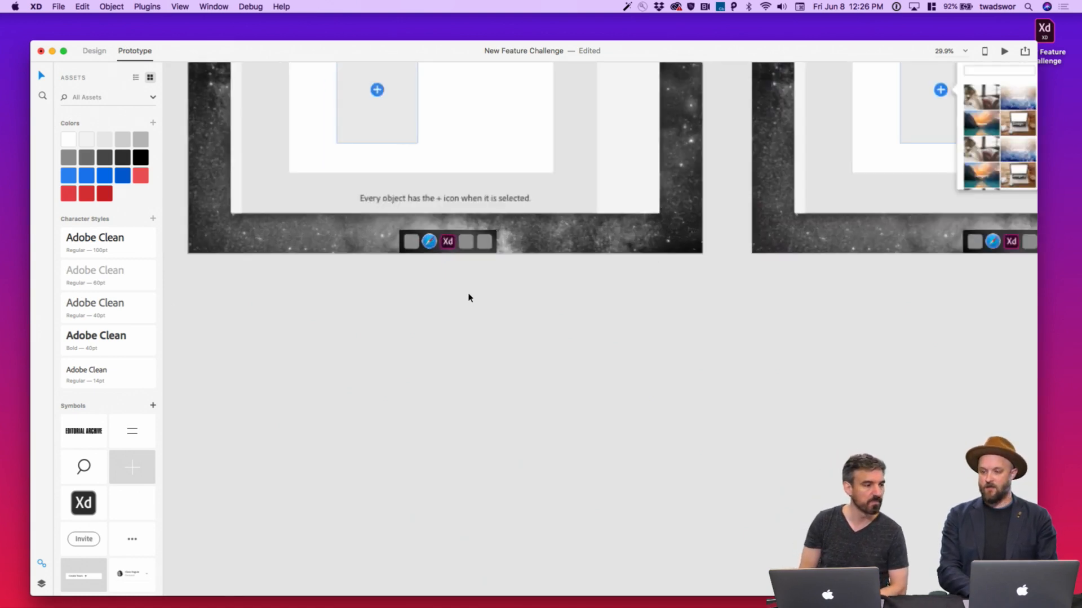
scroll(468, 298, down, 3)
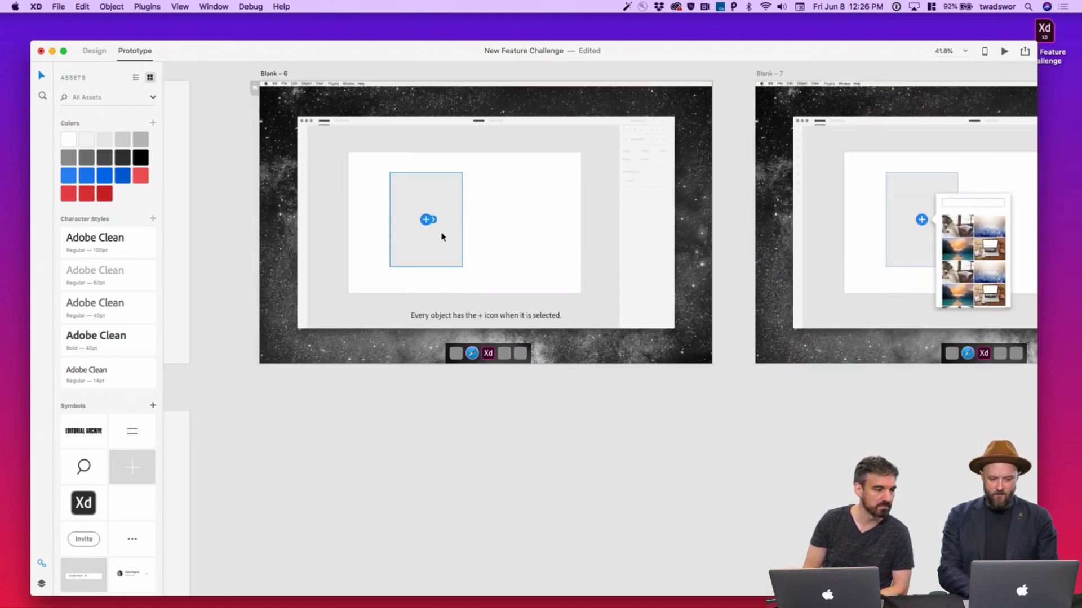
scroll(434, 223, up, 5)
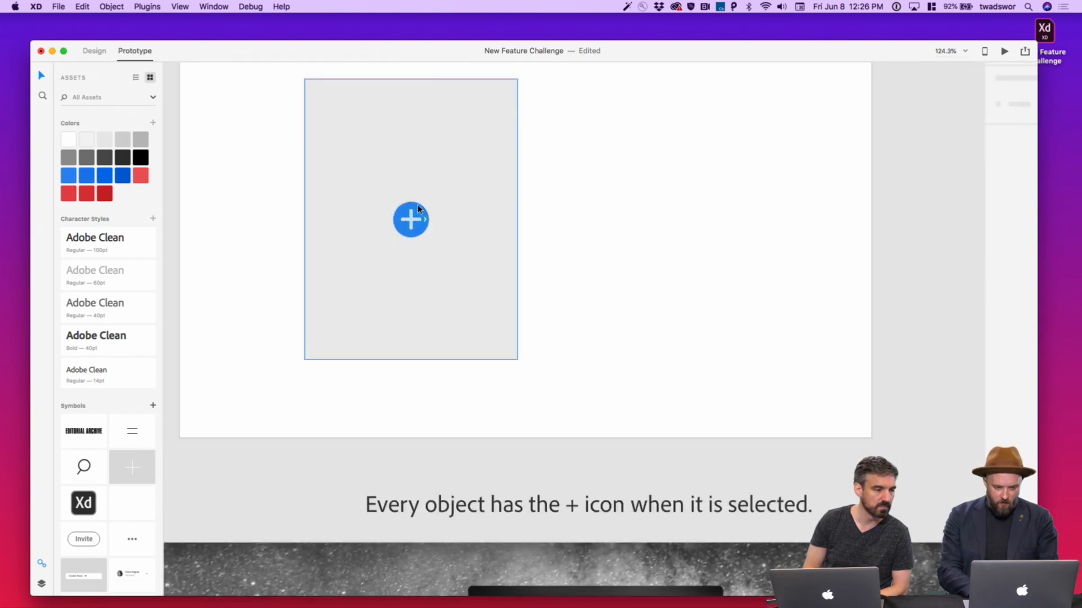
scroll(466, 218, down, 5)
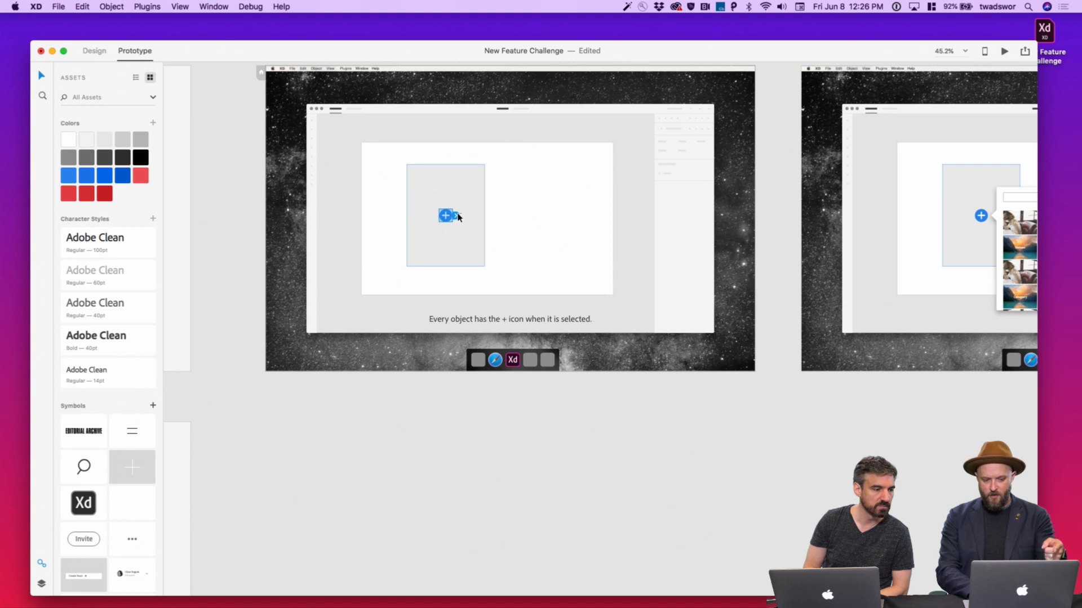
Link Blank – 6's plus icon to Blank – 7
drag(457, 217, 917, 100)
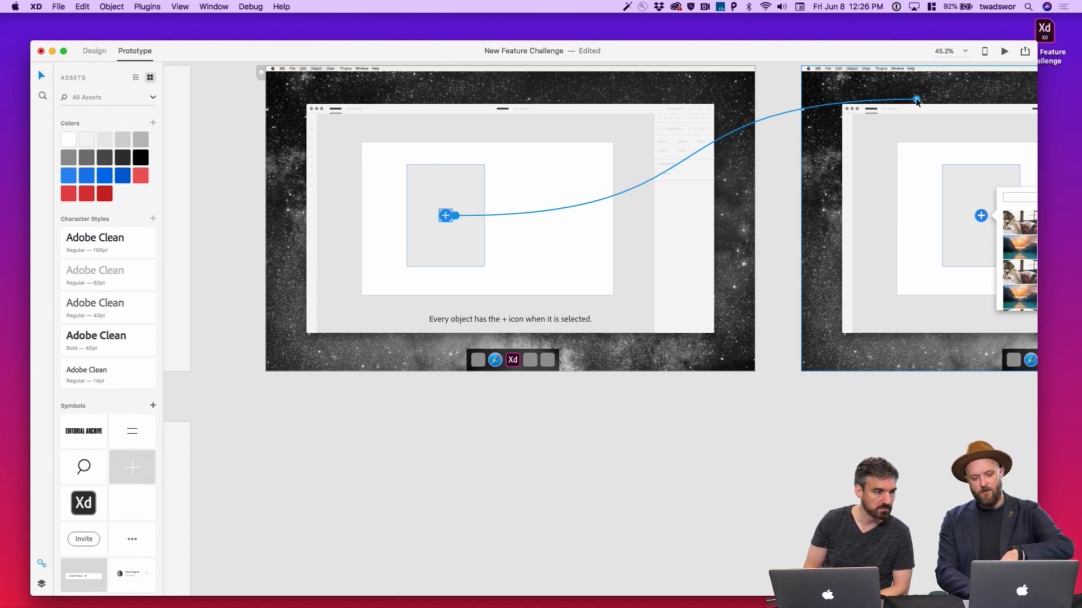
drag(916, 102, 469, 203)
scroll(471, 206, up, 5)
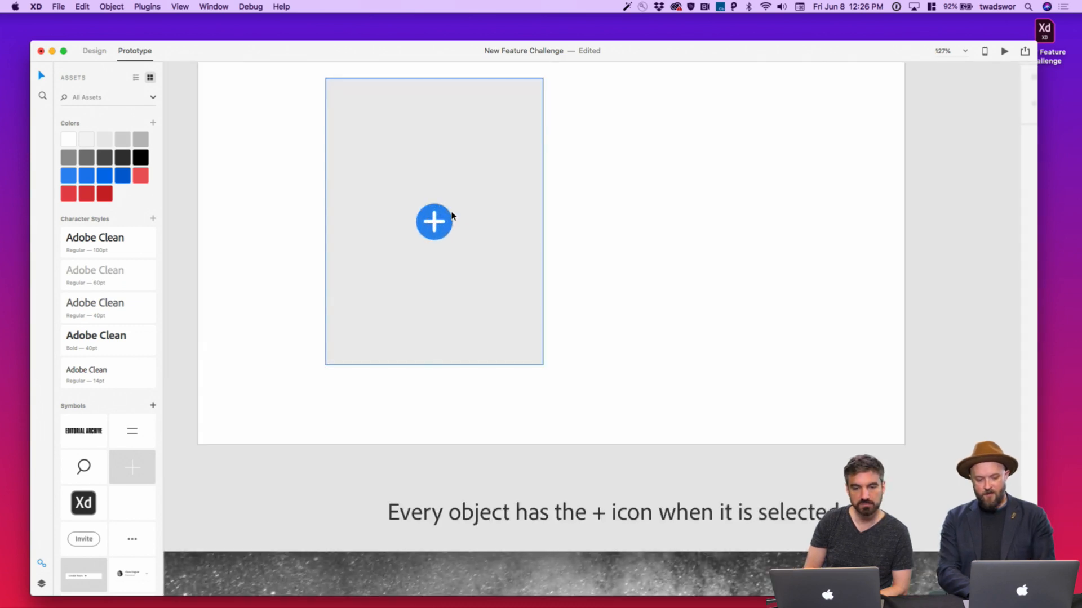
click(444, 217)
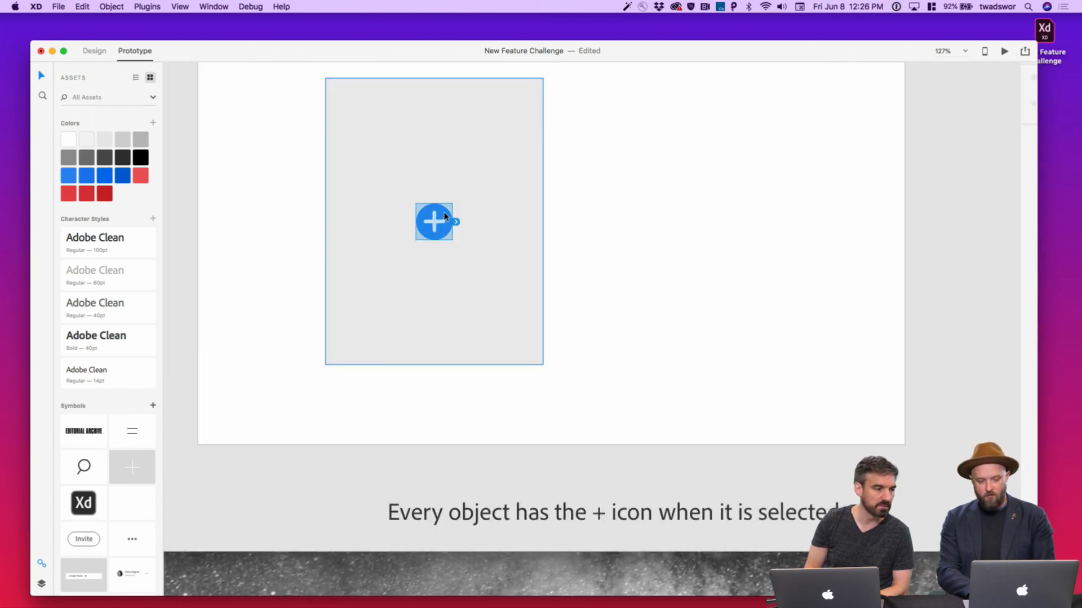
scroll(444, 217, down, 5)
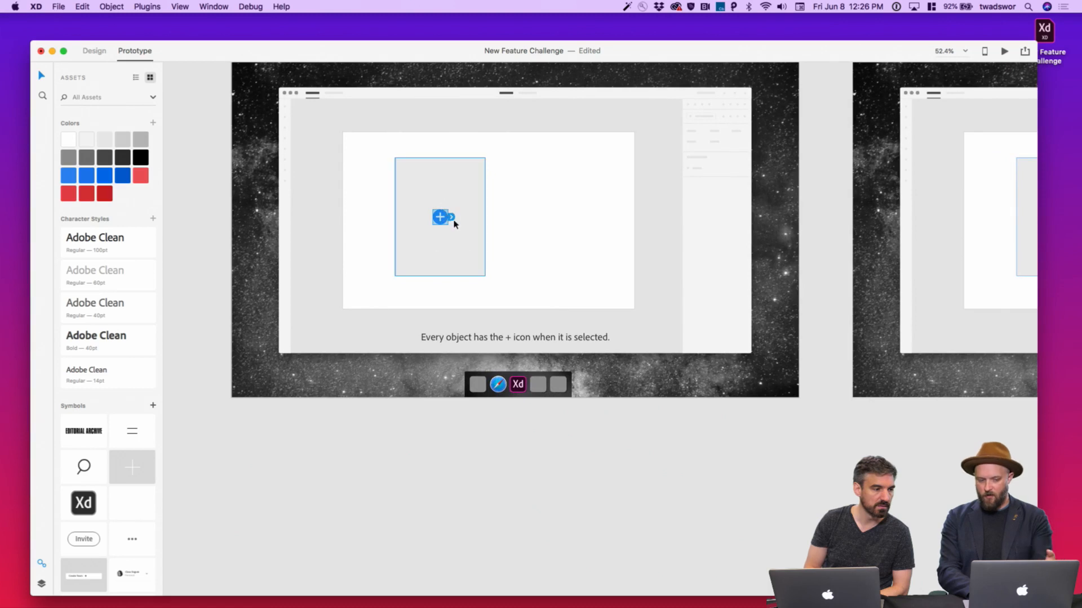
drag(452, 218, 883, 145)
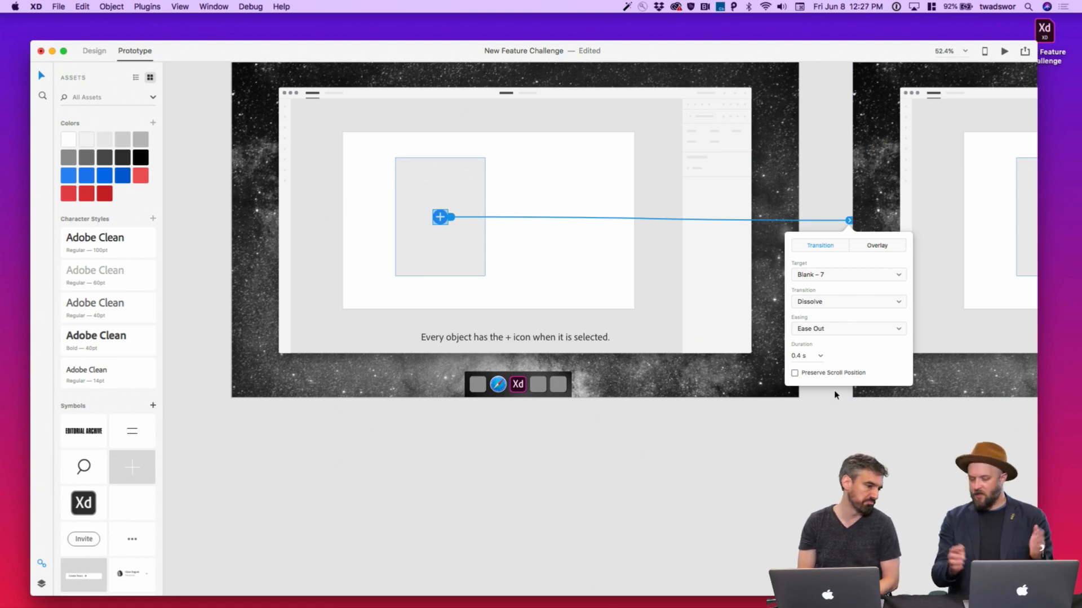
click(839, 434)
Link the image popover on Blank – 7 to Blank – 8
scroll(838, 434, right, 11)
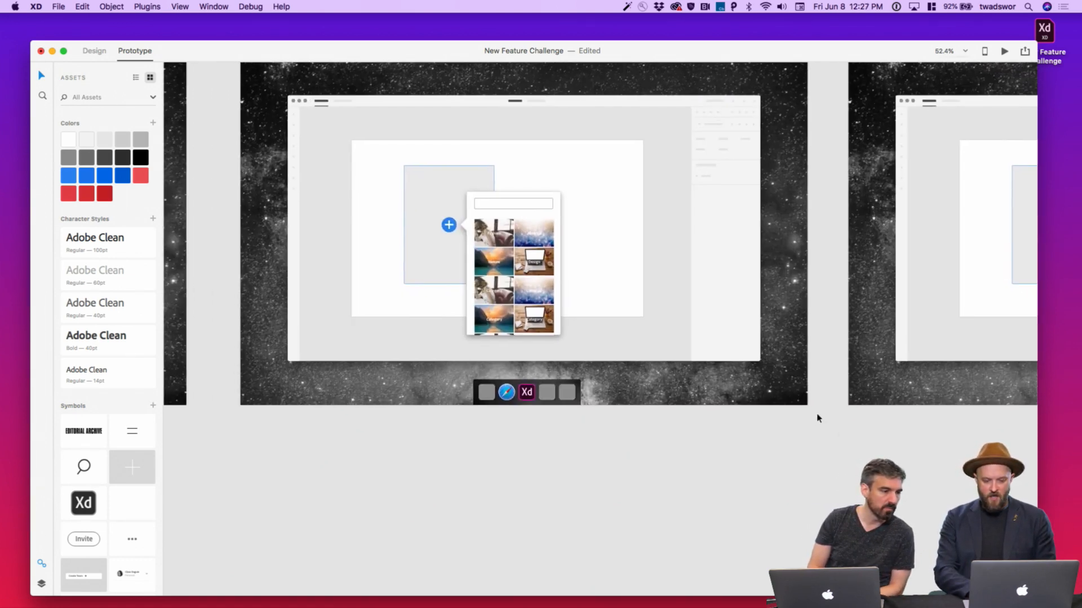
scroll(635, 275, up, 5)
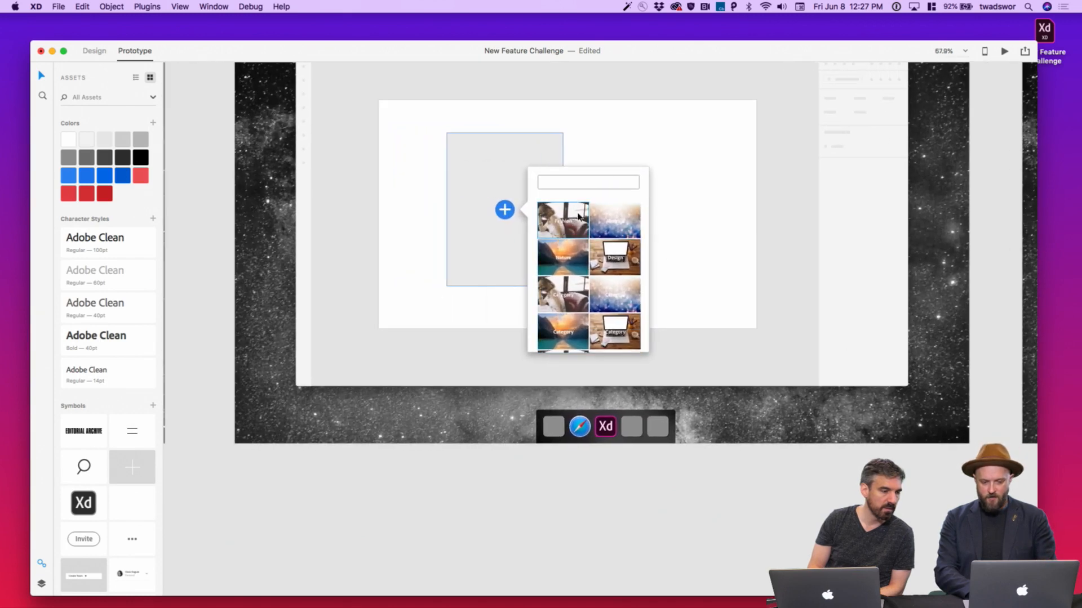
scroll(580, 217, down, 5)
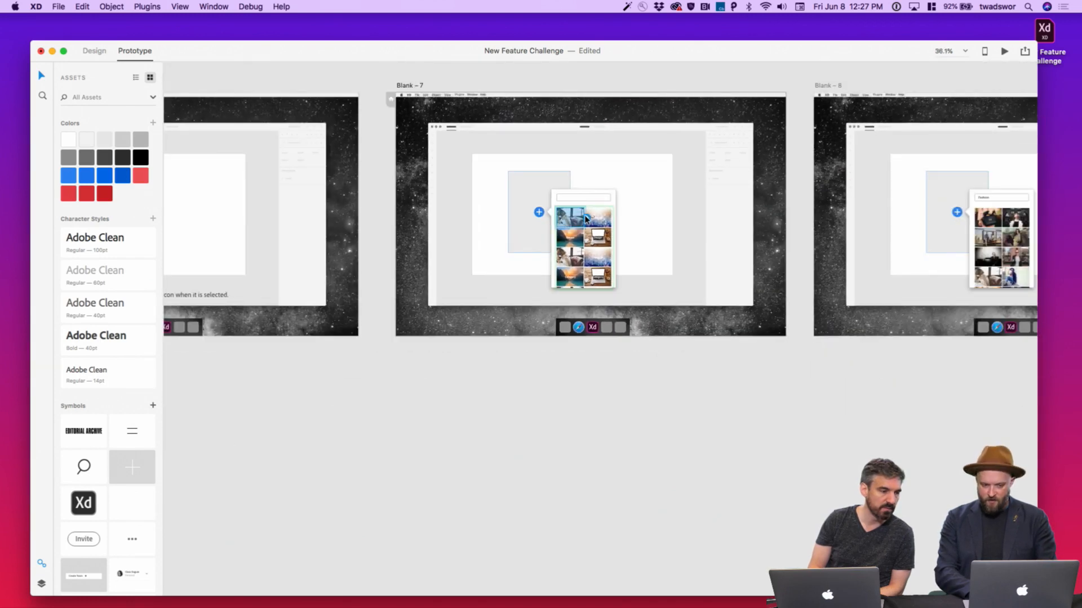
drag(586, 218, 858, 199)
Link the Fashion photo grid on Blank – 8 to Blank – 9
scroll(844, 347, right, 2)
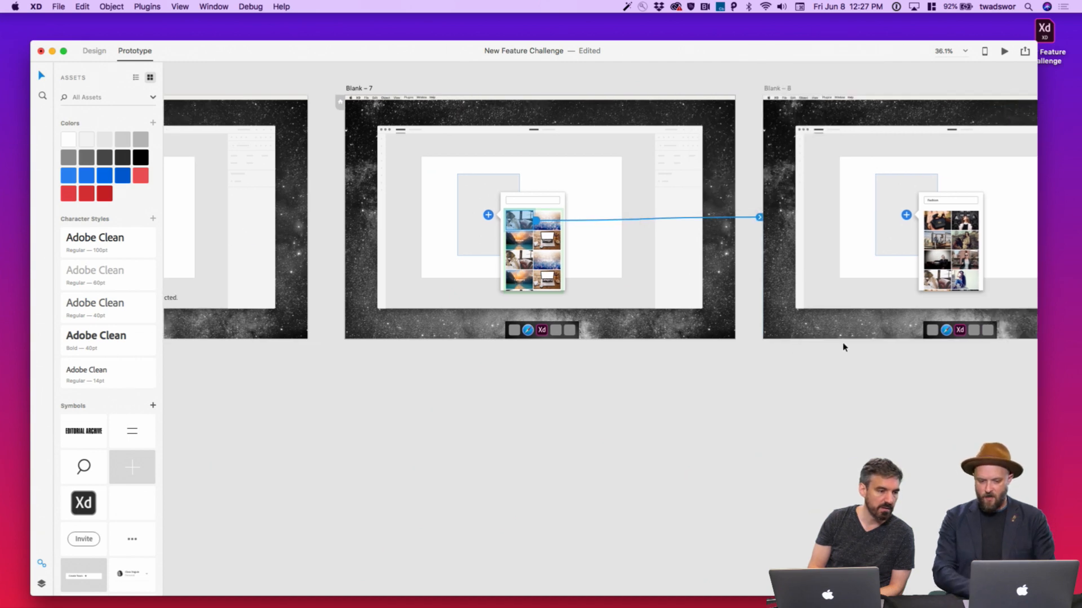
scroll(843, 347, right, 8)
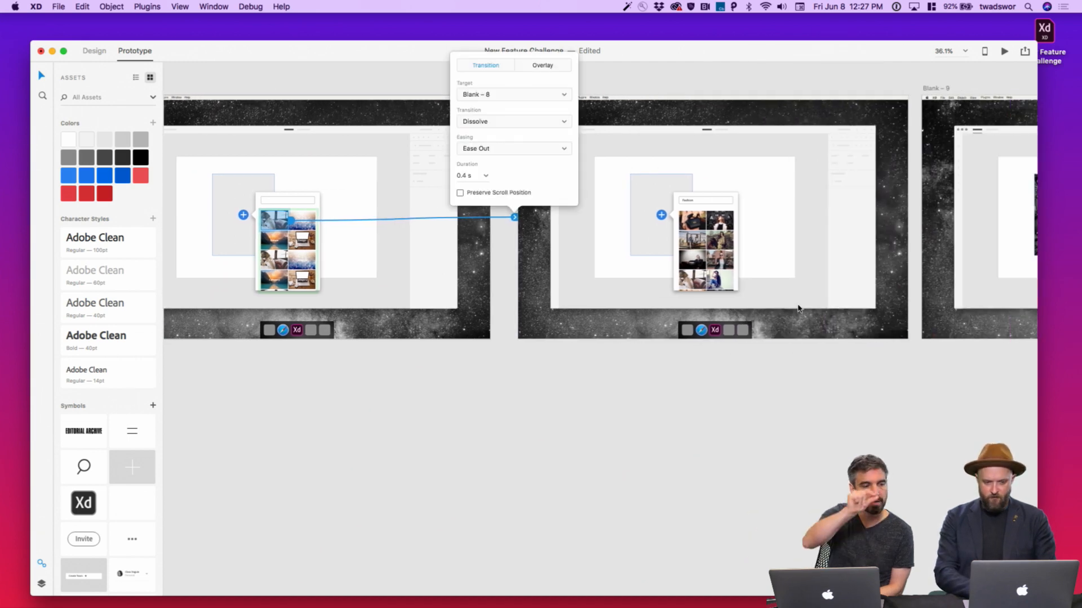
scroll(798, 308, up, 4)
scroll(739, 260, down, 4)
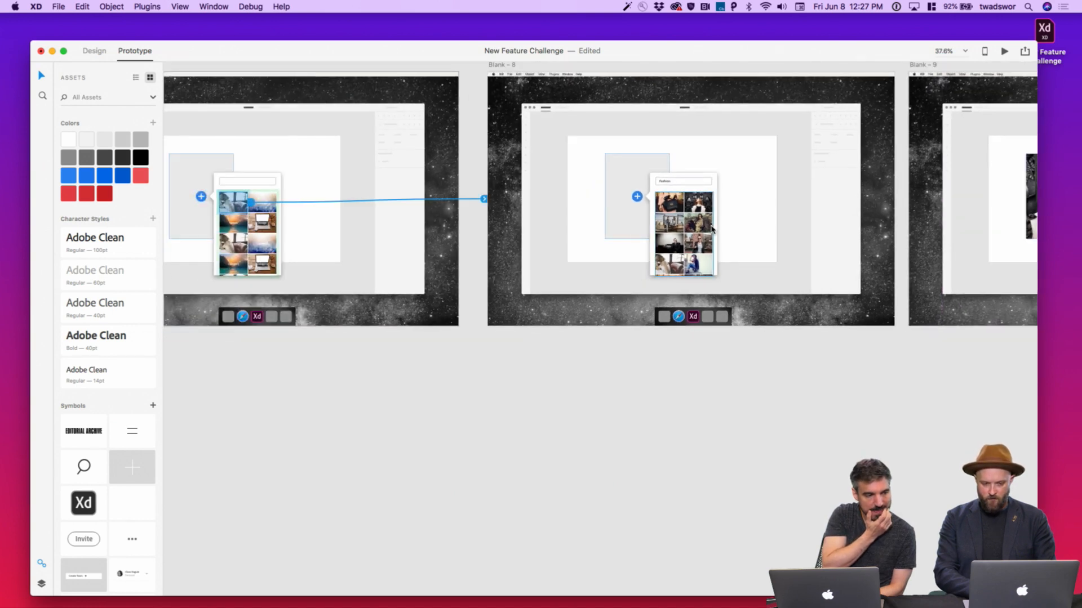
scroll(710, 228, up, 4)
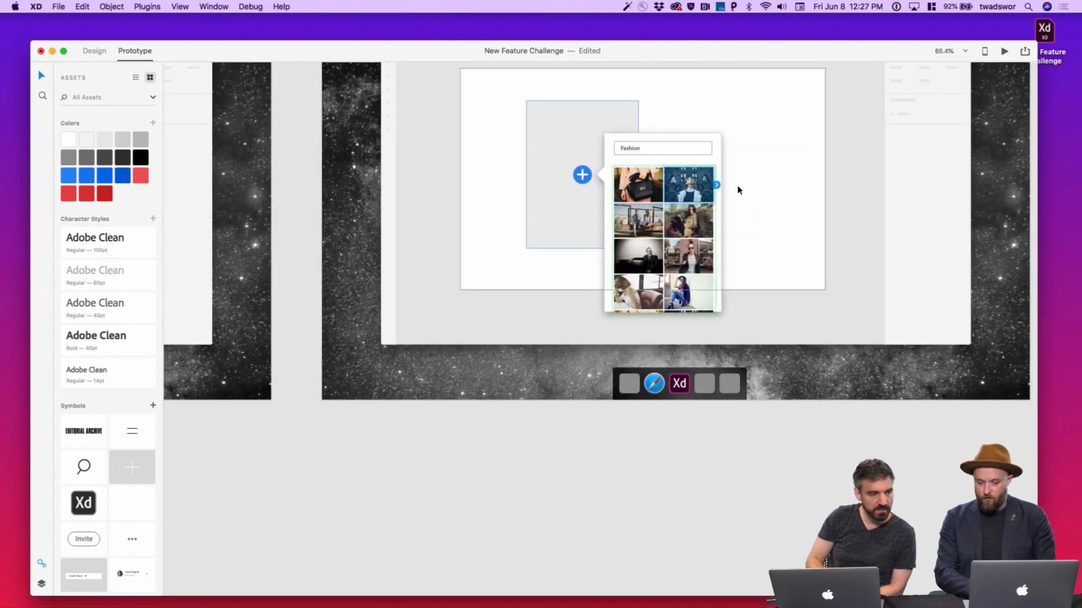
scroll(738, 190, down, 2)
scroll(737, 188, right, 5)
drag(480, 198, 781, 152)
click(756, 314)
Select the Blank – 6 artboard to review its prototype link
scroll(755, 315, left, 15)
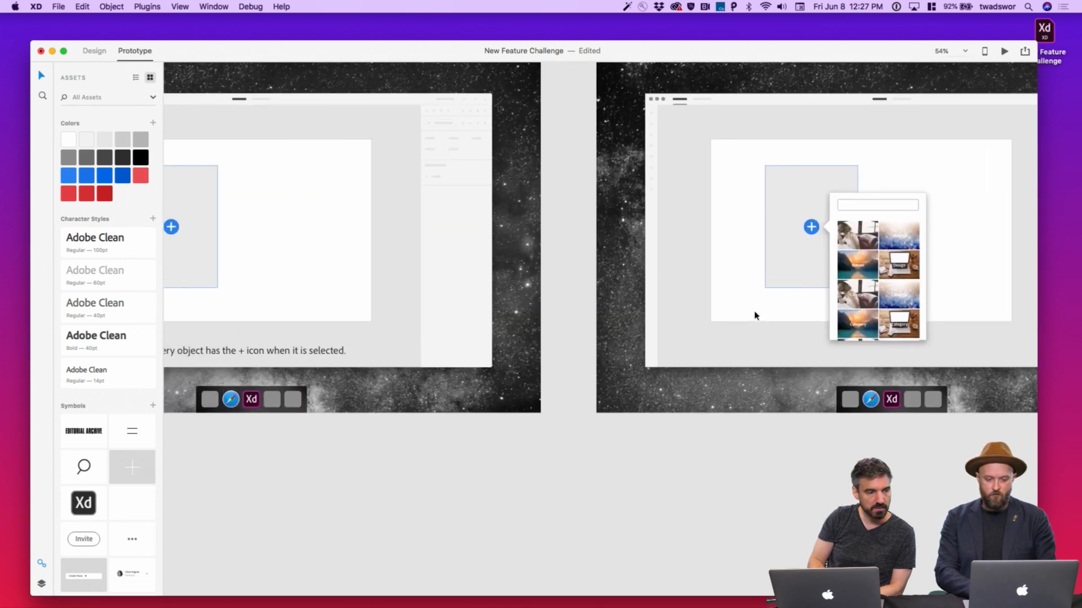
scroll(755, 316, up, 2)
scroll(755, 316, down, 3)
click(603, 227)
scroll(603, 227, left, 5)
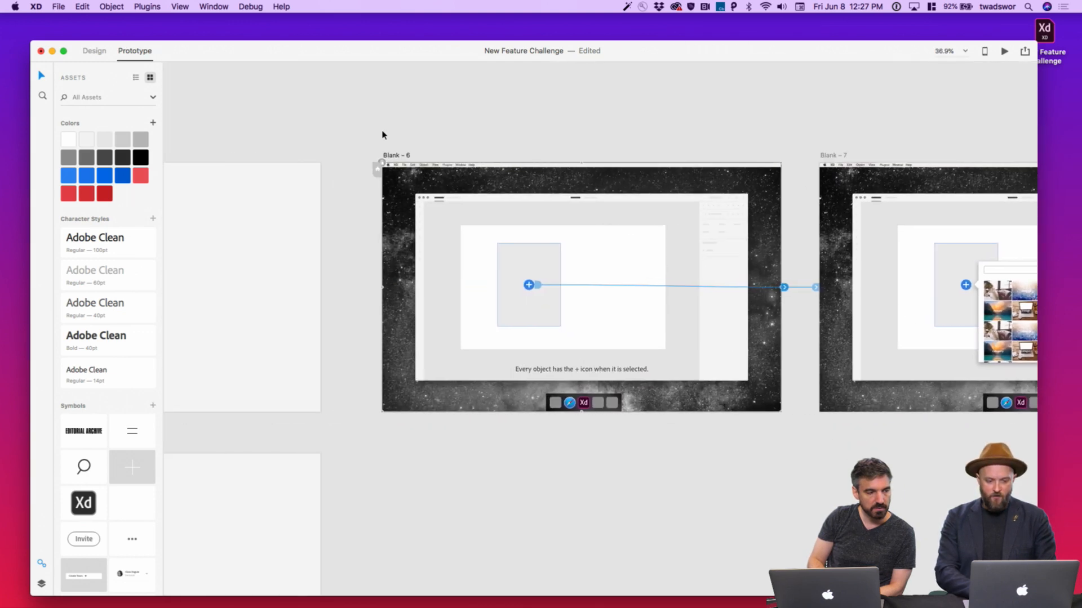
click(398, 157)
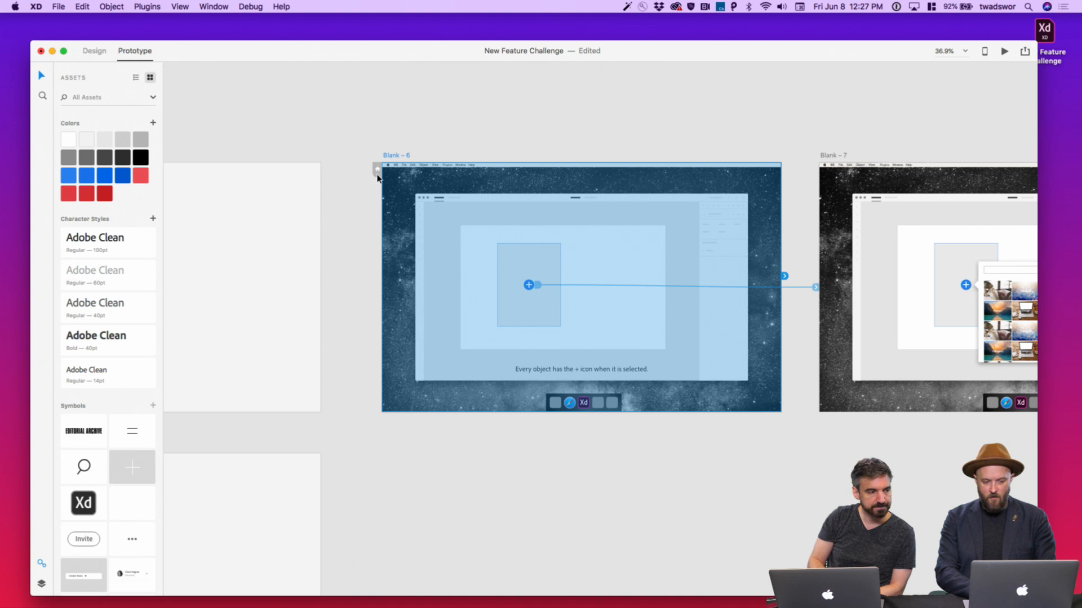
Set Blank – 6 as Home, then preview: tap +, choose Fashion, pick the portrait, and close
click(377, 174)
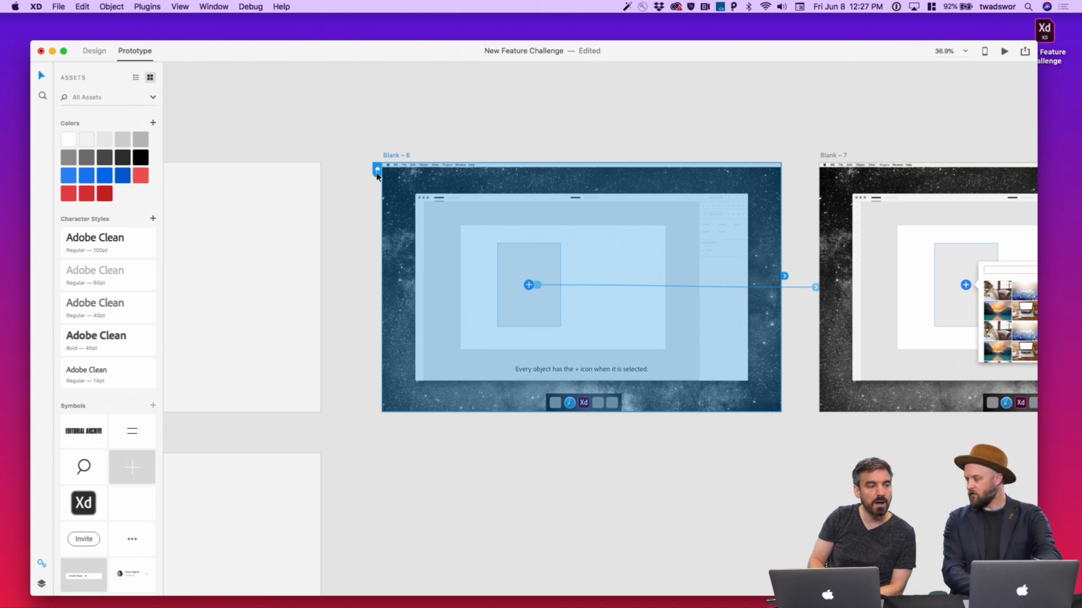
click(1005, 54)
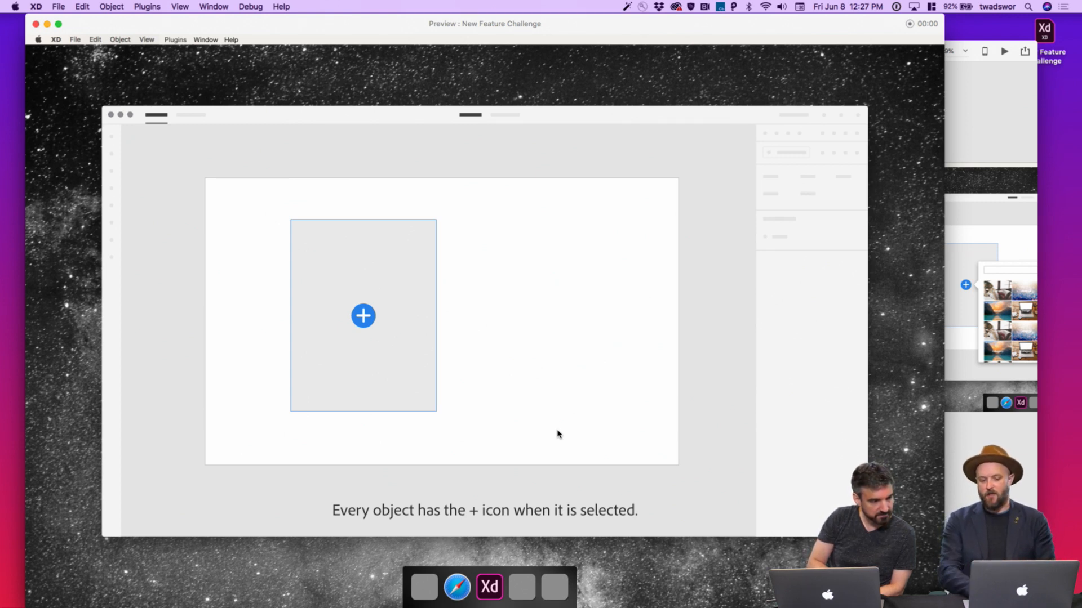
click(369, 326)
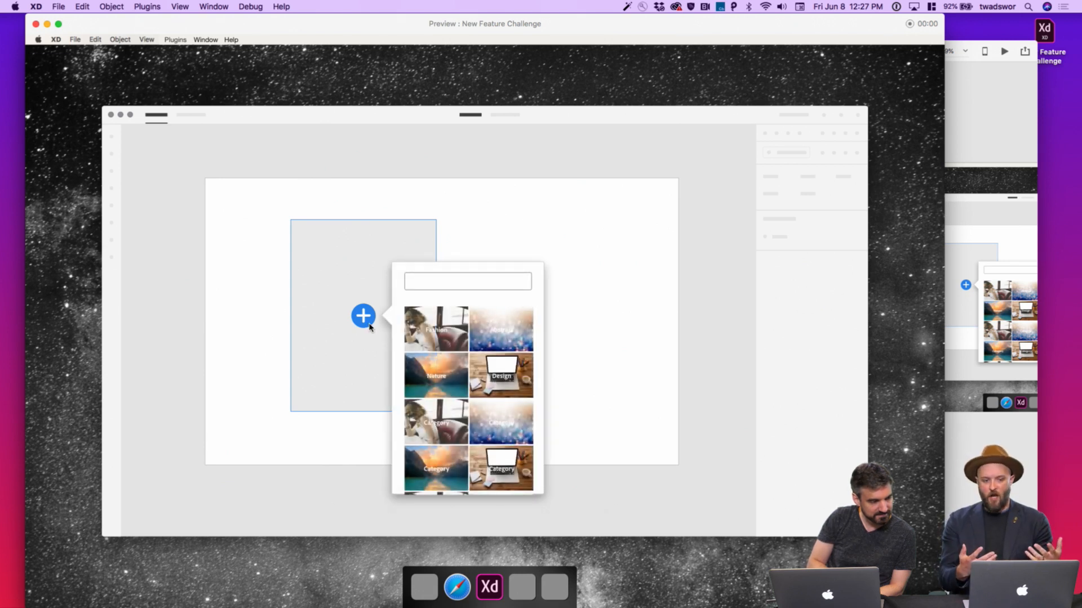
click(444, 324)
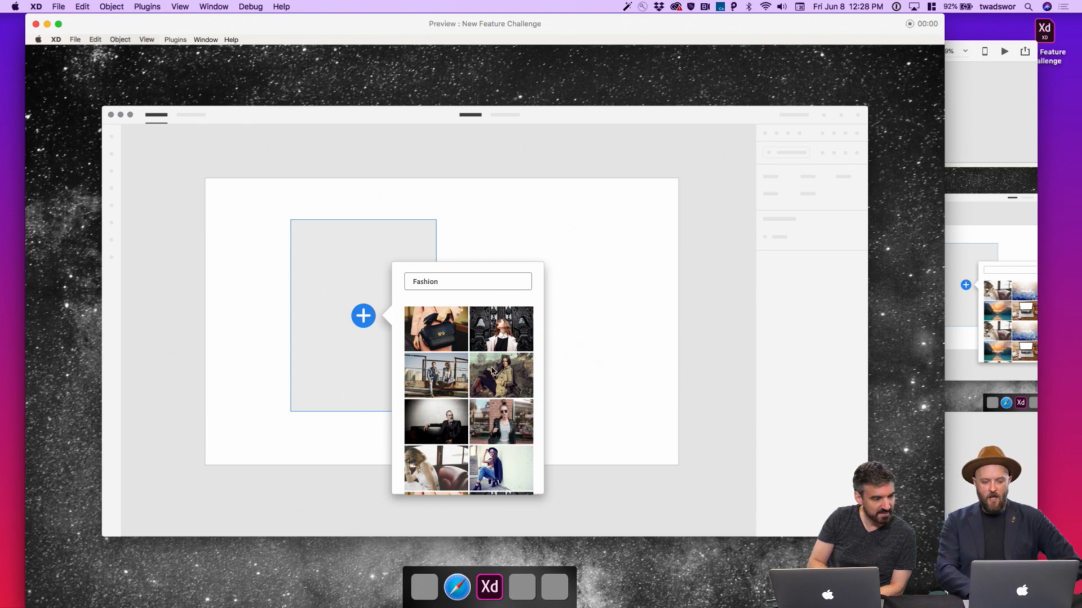
click(509, 337)
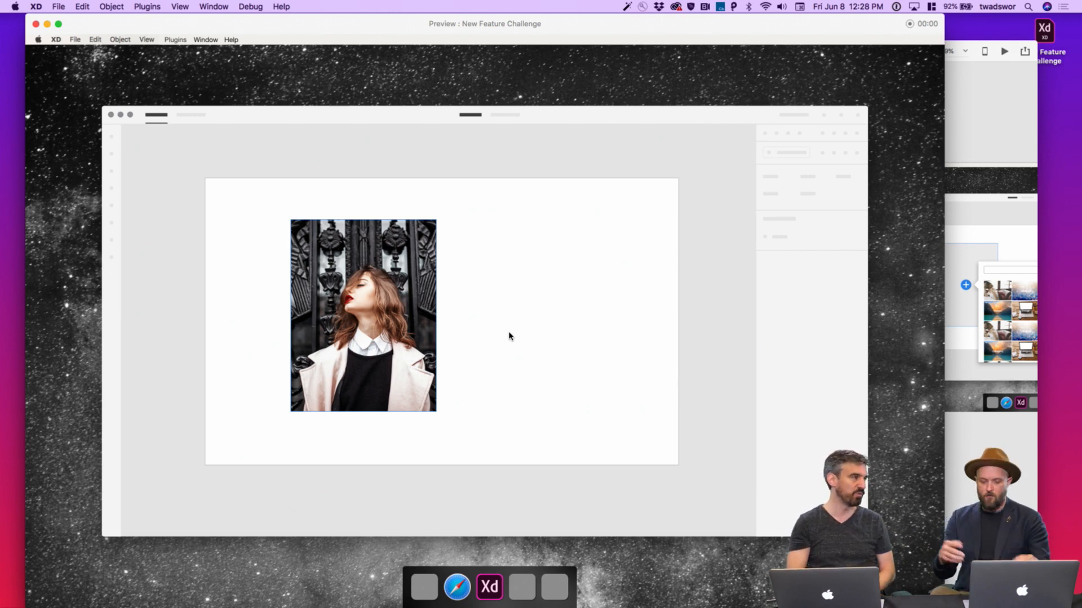
key(Escape)
Place a copy of Blank – 6 as the new Blank – 10 artboard
click(447, 107)
scroll(447, 107, down, 3)
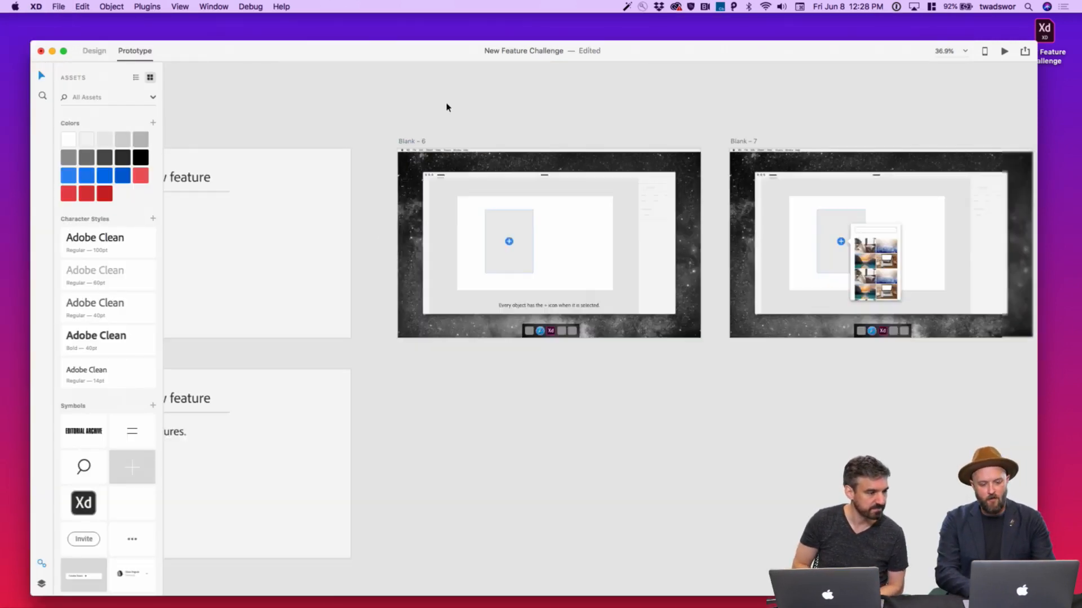
scroll(446, 107, down, 8)
drag(803, 259, 315, 184)
click(443, 161)
click(440, 176)
click(345, 155)
scroll(385, 224, up, 5)
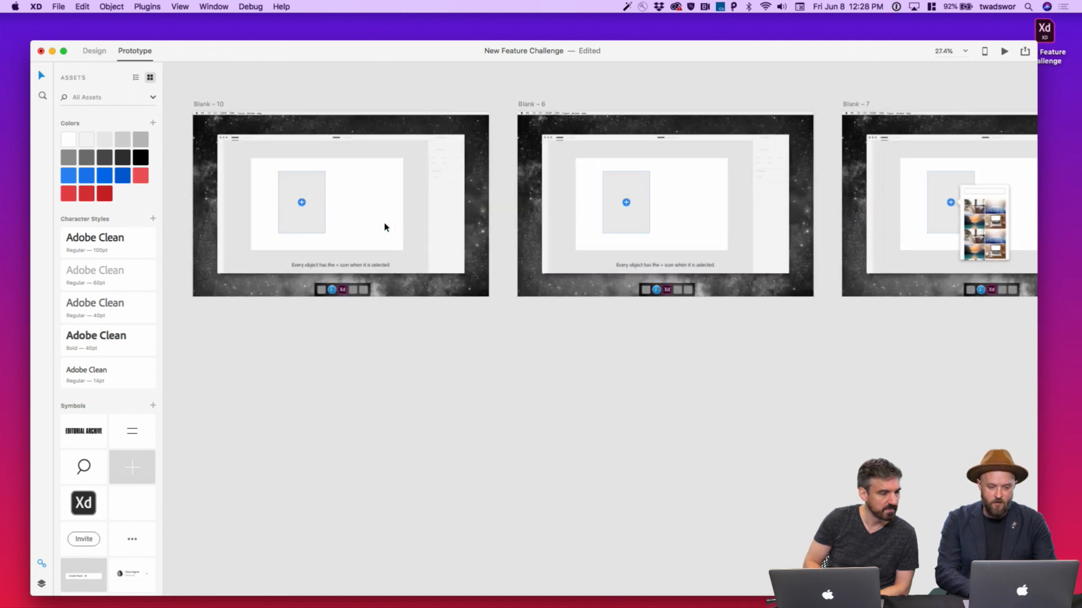
scroll(385, 226, up, 4)
In Design mode, remove Blank – 10's rectangle border, + icon and caption
click(437, 282)
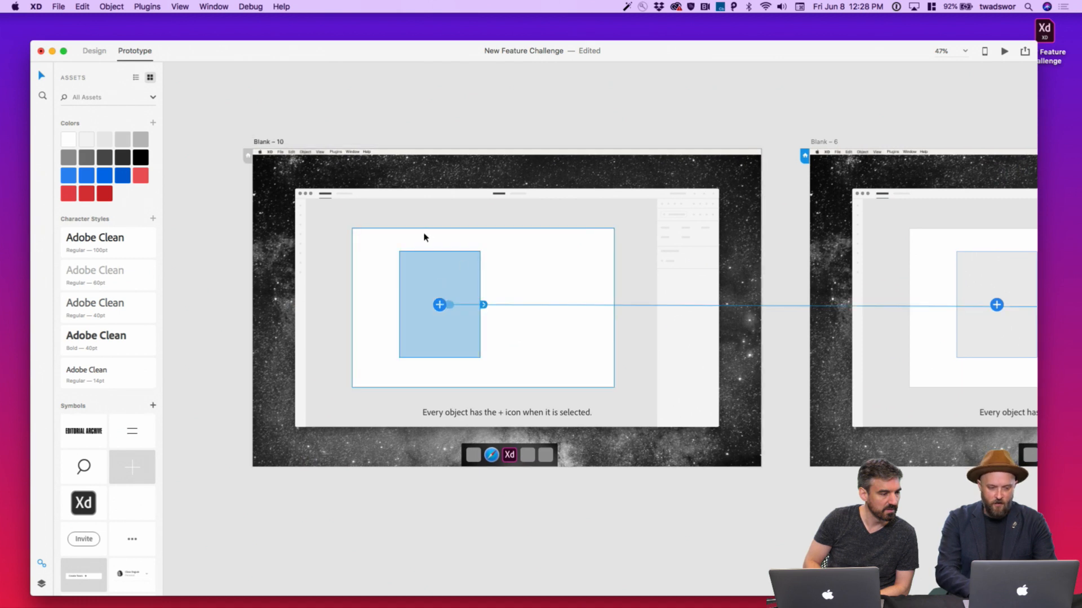
click(94, 51)
click(917, 273)
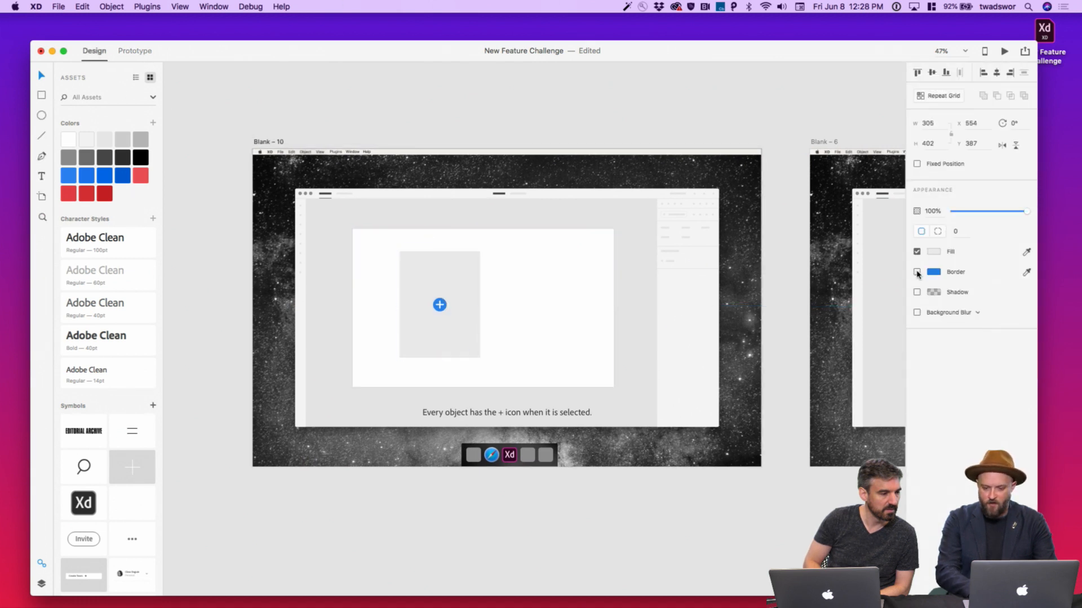
double_click(440, 305)
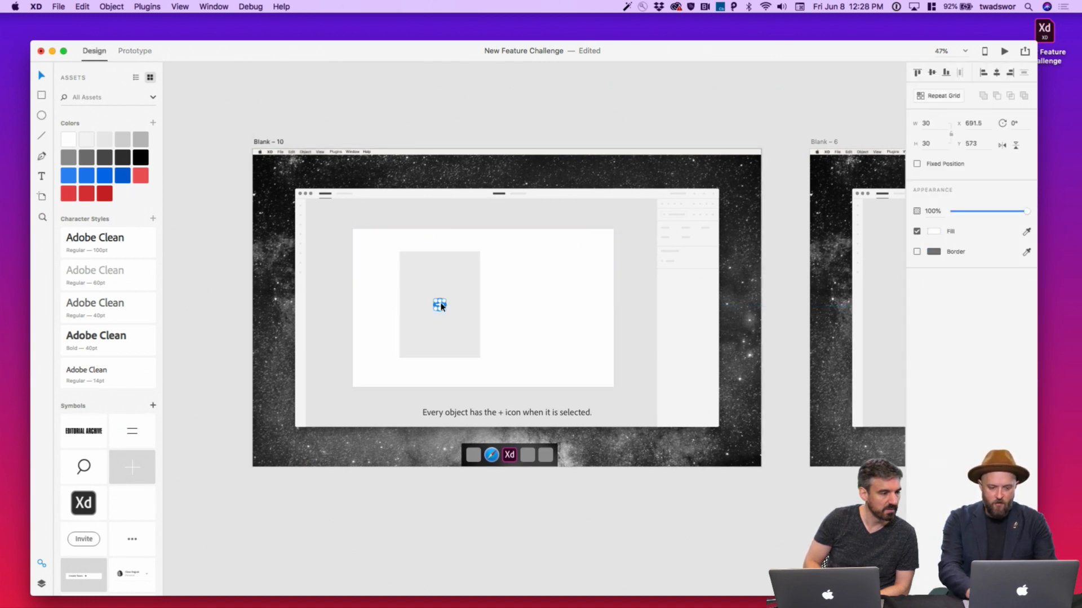
key(Delete)
key(Escape)
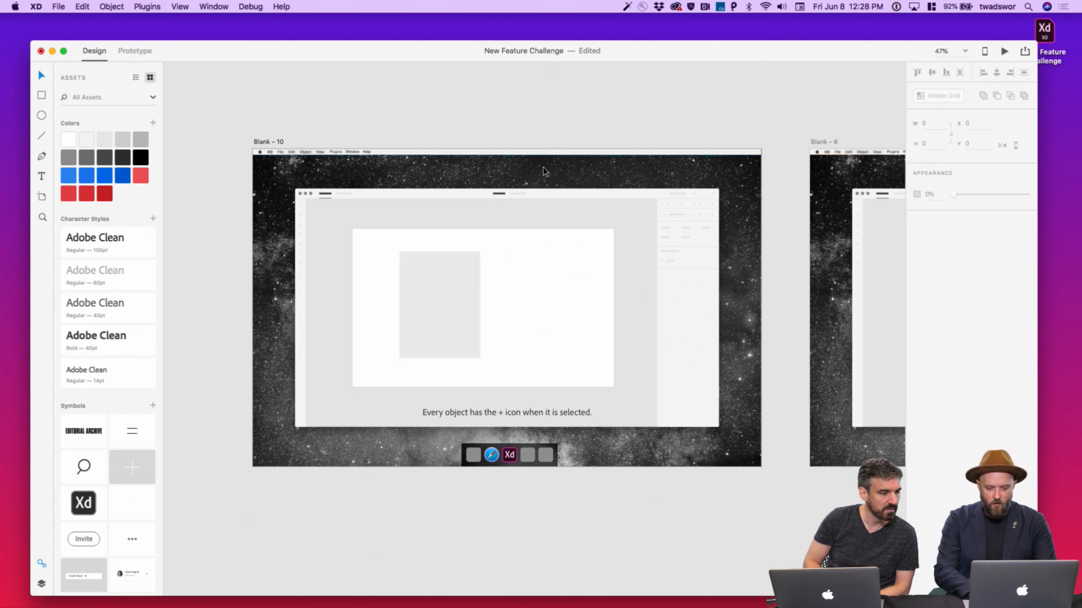
click(538, 412)
key(Delete)
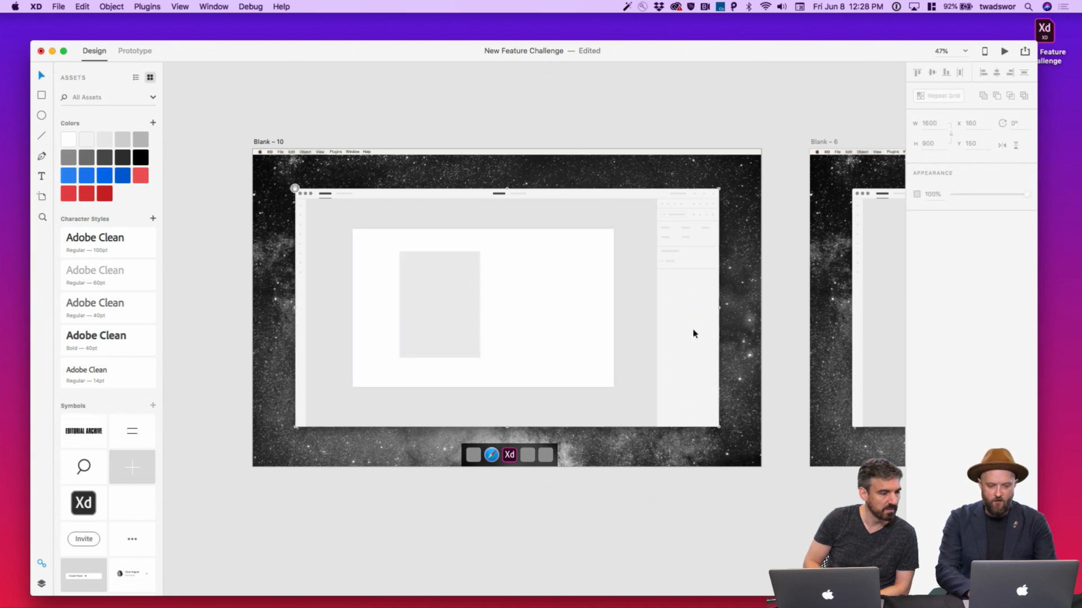
Return to Prototype mode with the Blank – 10 artboard selected
click(466, 133)
click(416, 155)
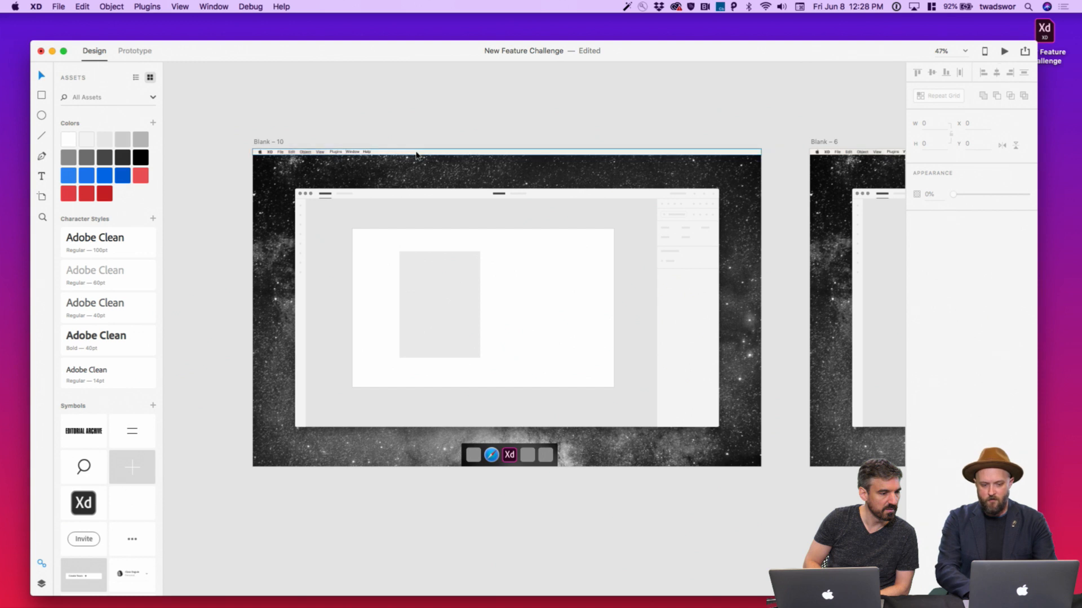
click(135, 50)
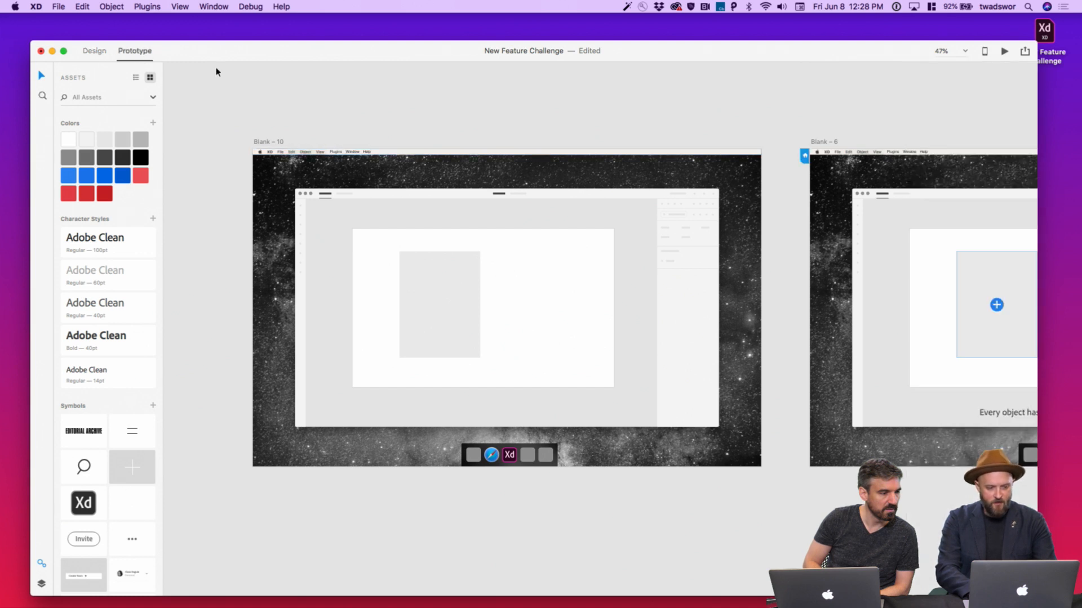
click(276, 142)
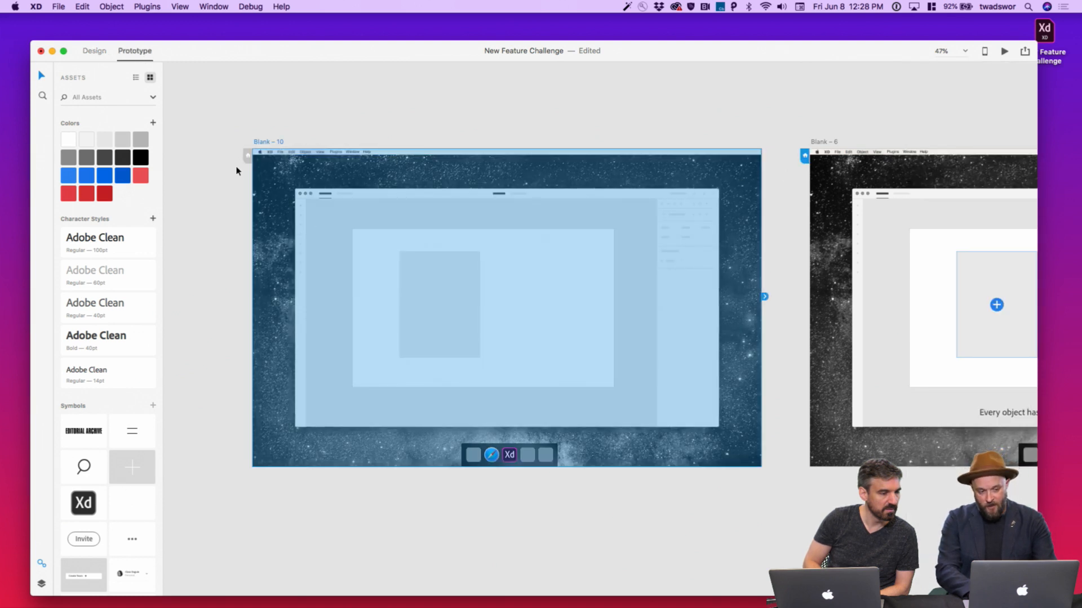
Make Blank – 10 the home screen and link its grey rectangle to Blank – 6
click(248, 156)
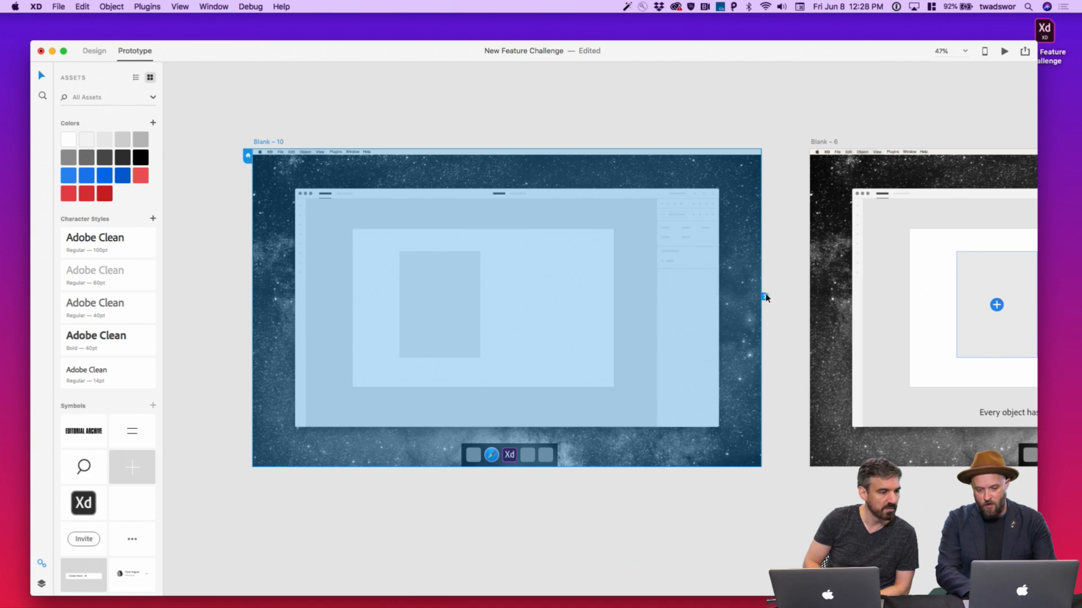
mouse_move(764, 297)
mouse_down()
mouse_move(817, 242)
mouse_move(779, 302)
mouse_up()
click(429, 323)
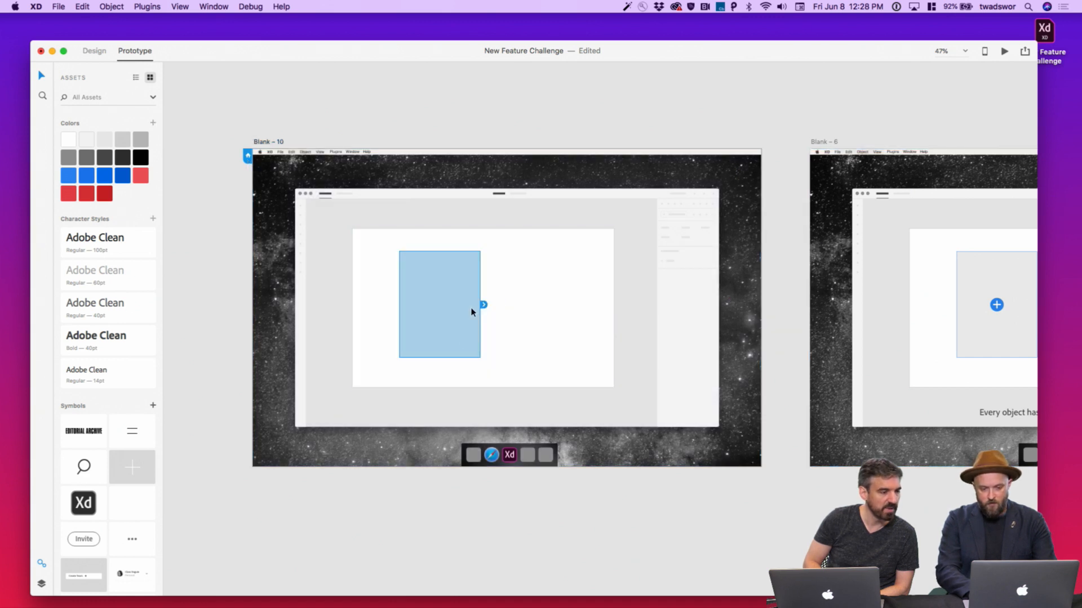
drag(484, 305, 855, 246)
Copy Blank – 6's caption into Blank – 10 and reword it 'Select the rectangle to get started.'
click(999, 412)
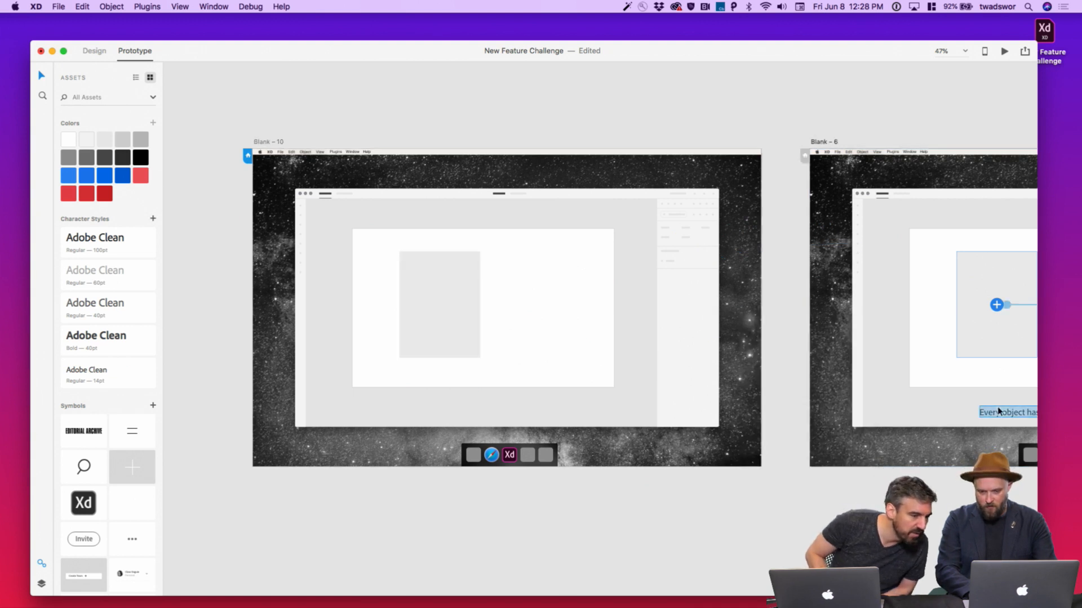
key(super+c)
click(586, 407)
key(super+v)
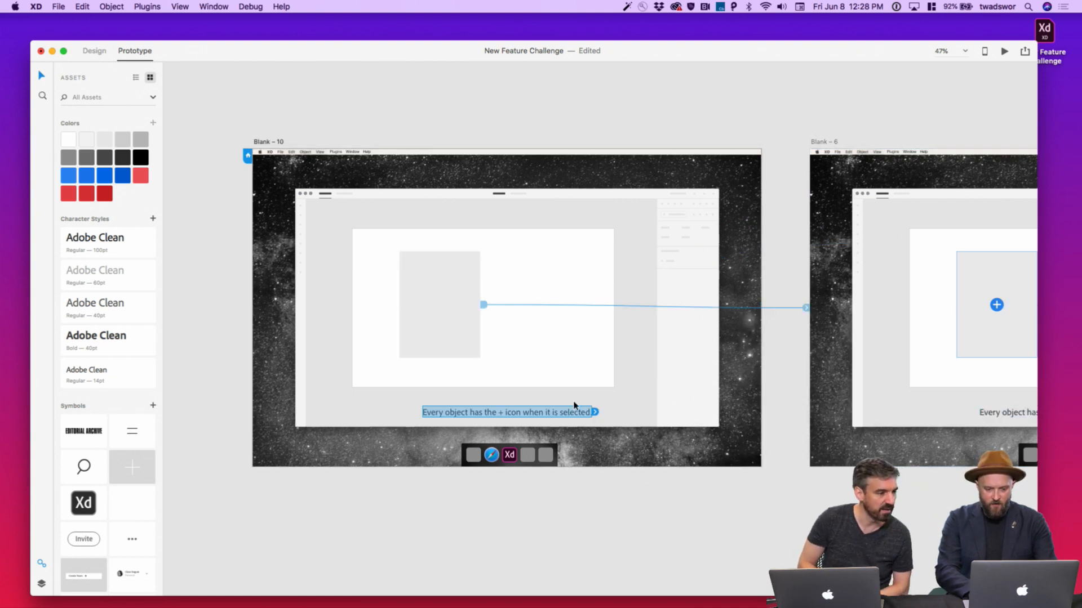
double_click(538, 415)
text(Sele)
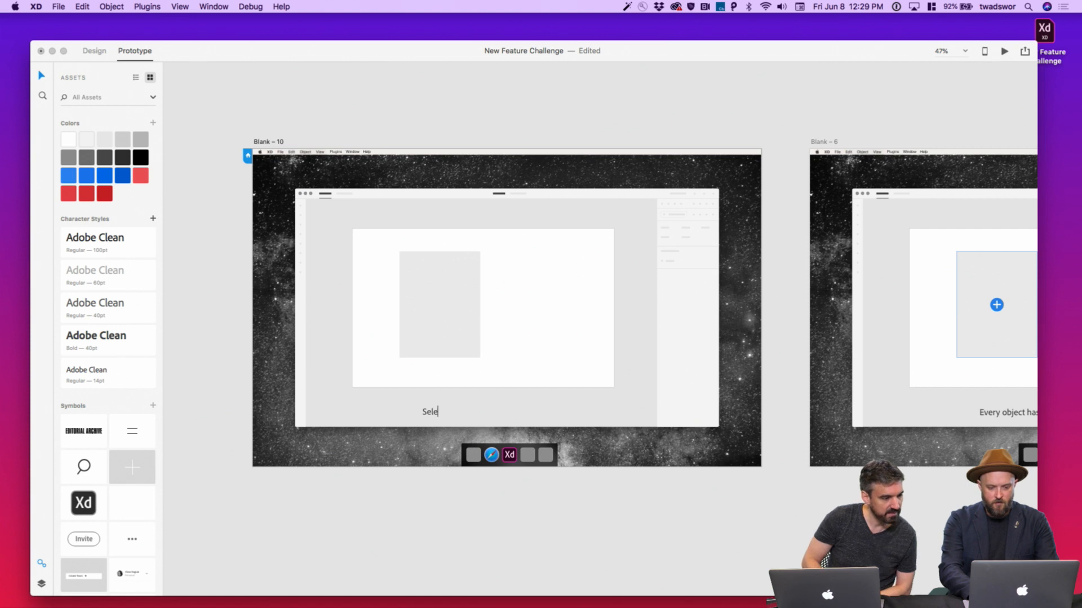
text(ct the rectangl)
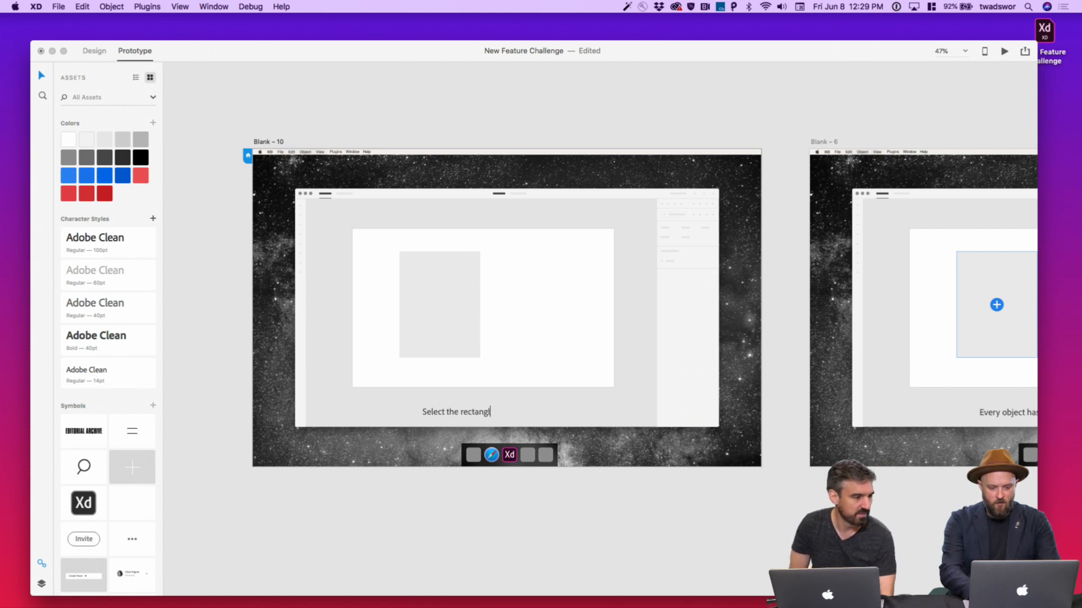
text(e to gg)
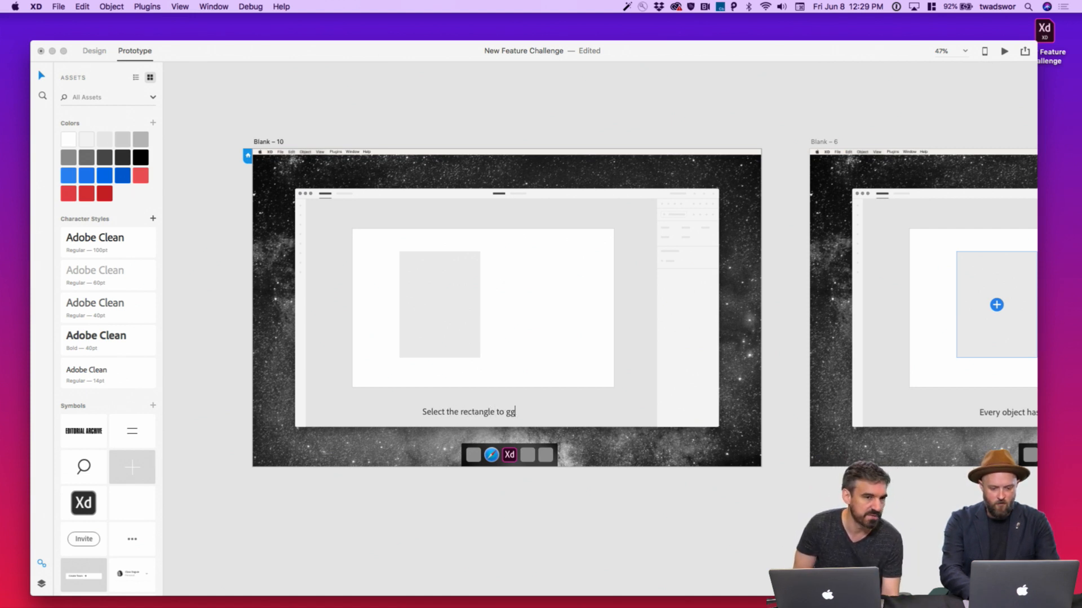
key(BackSpace)
text(et started.)
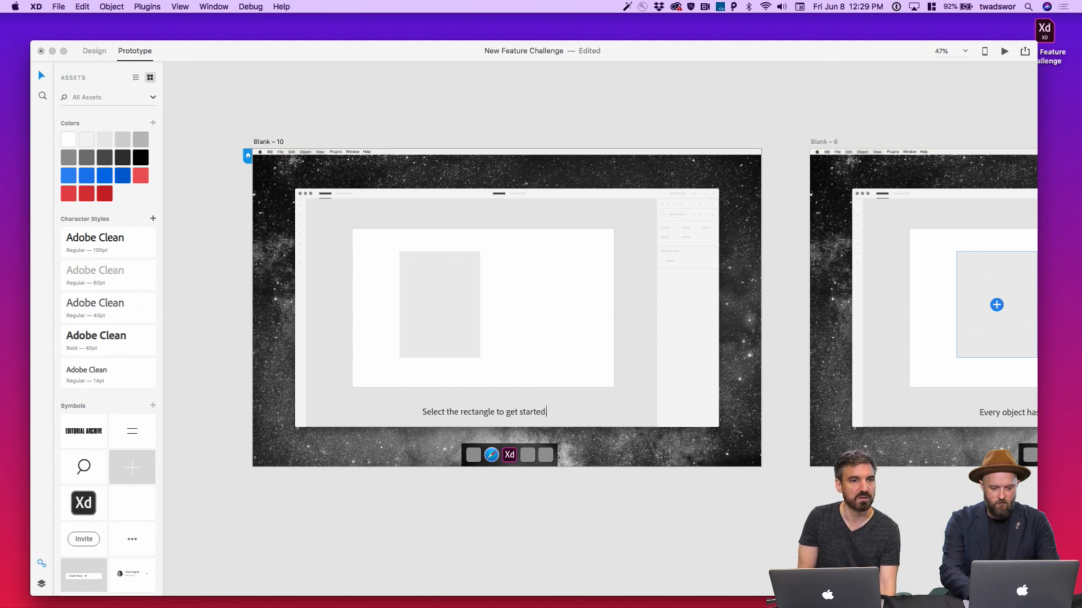
key(Escape)
click(620, 530)
click(662, 170)
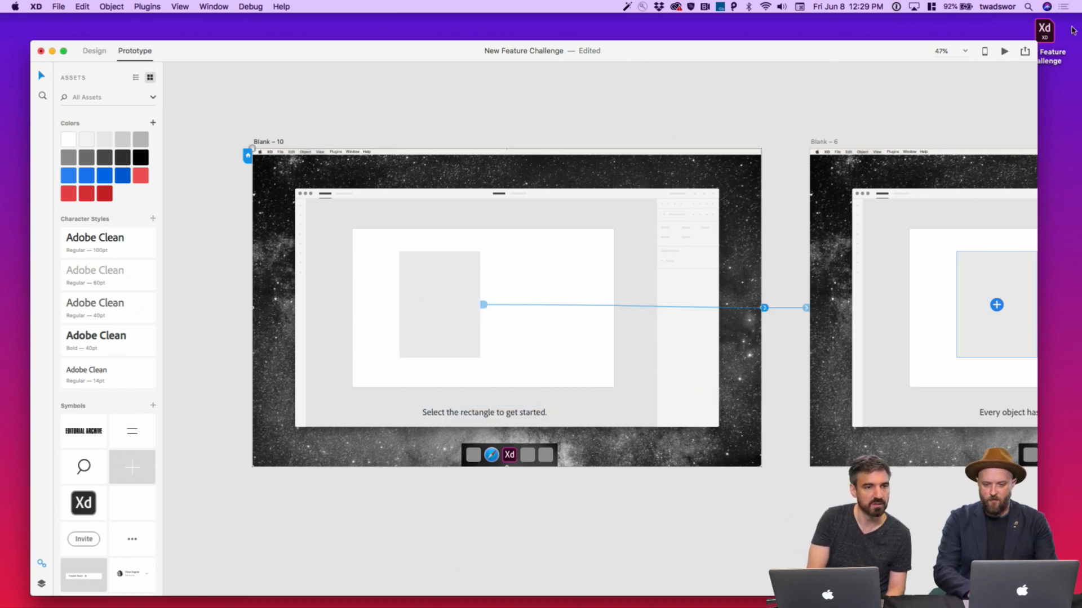
Preview from Blank – 10, fill the rectangle with a Fashion portrait, then close the preview
click(1004, 51)
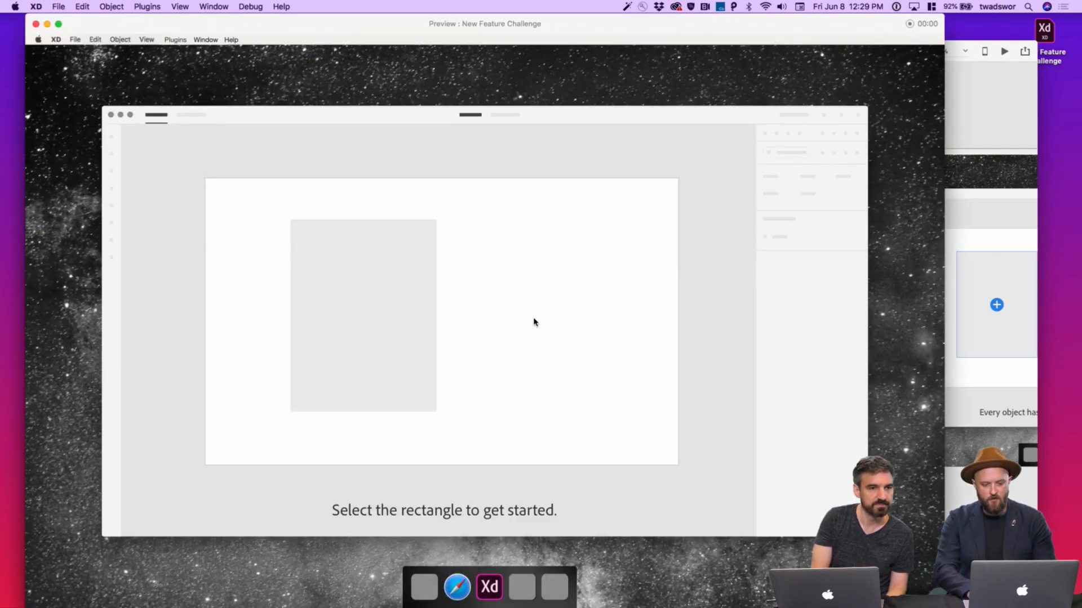
click(357, 327)
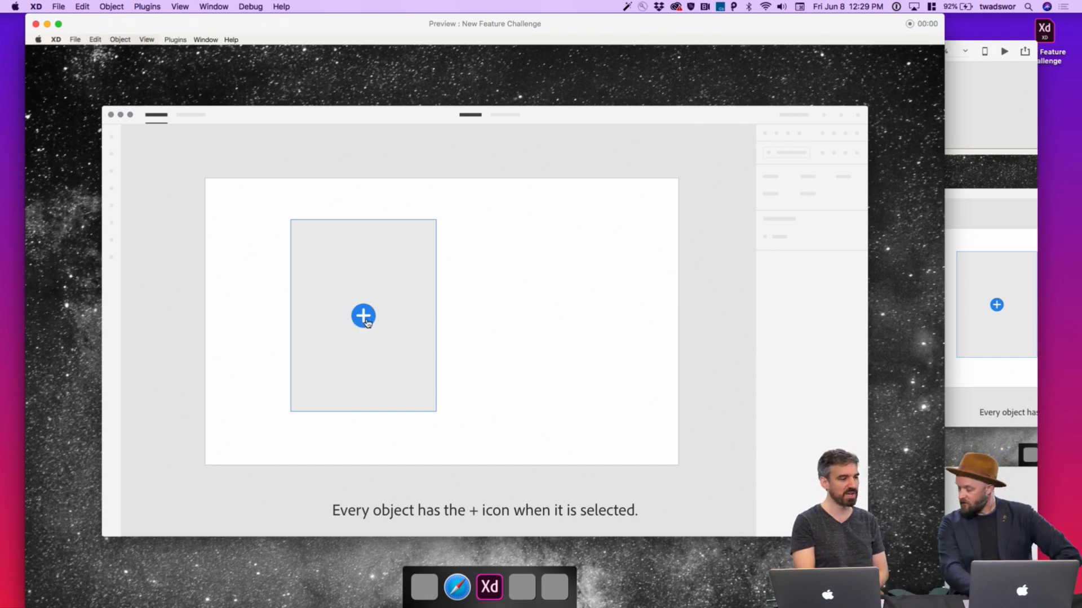
click(363, 316)
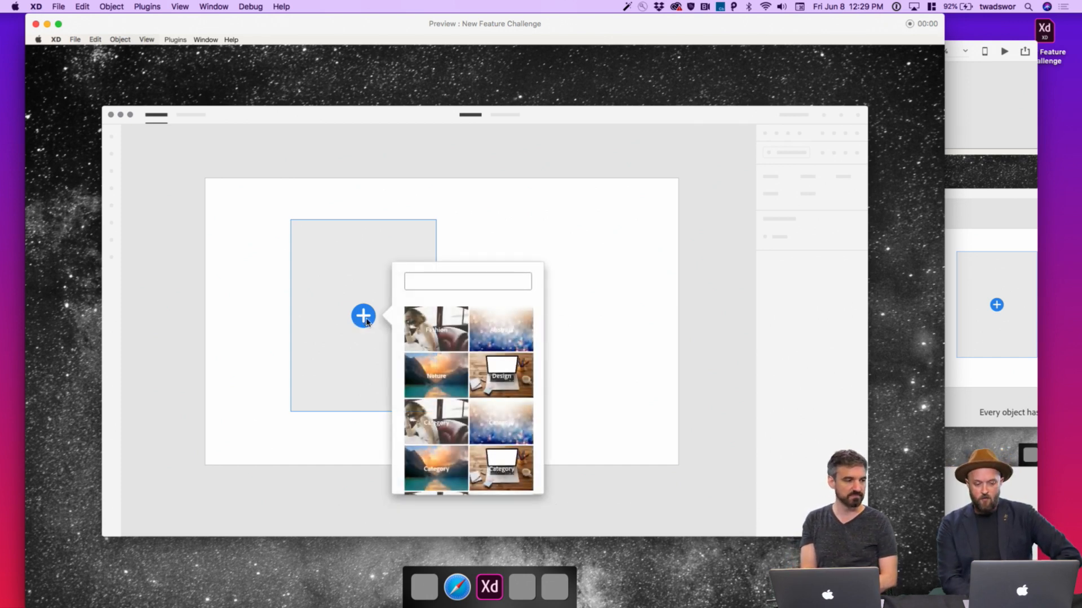
click(423, 325)
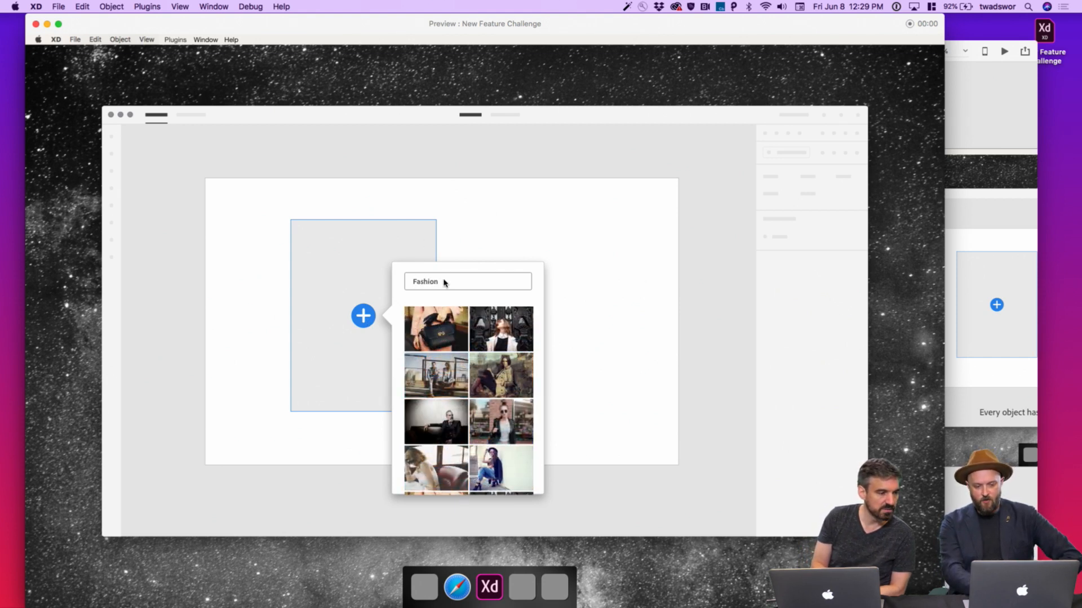
click(516, 334)
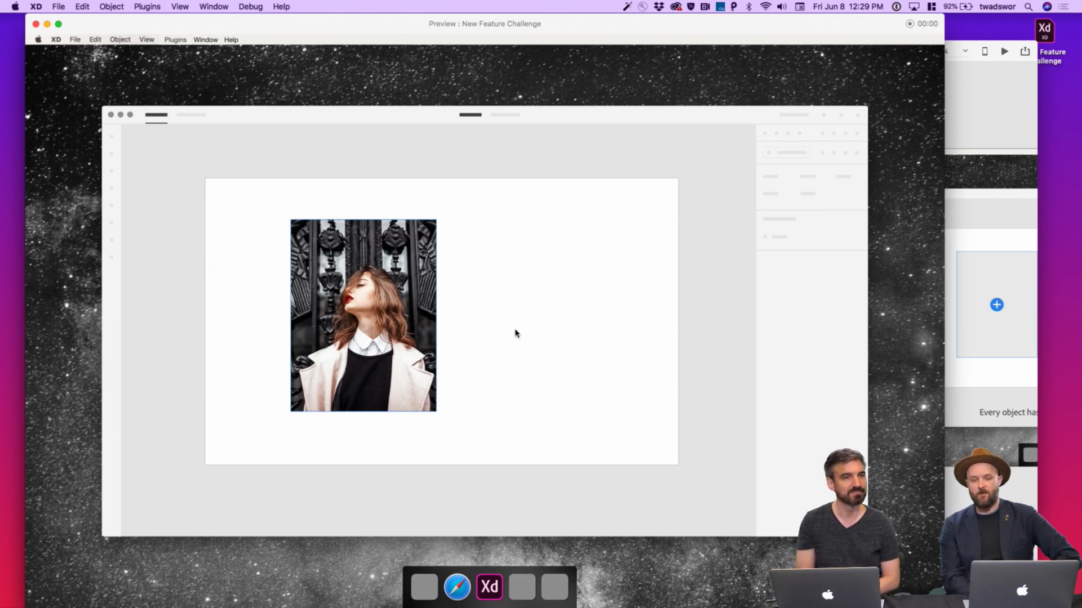
key(super+w)
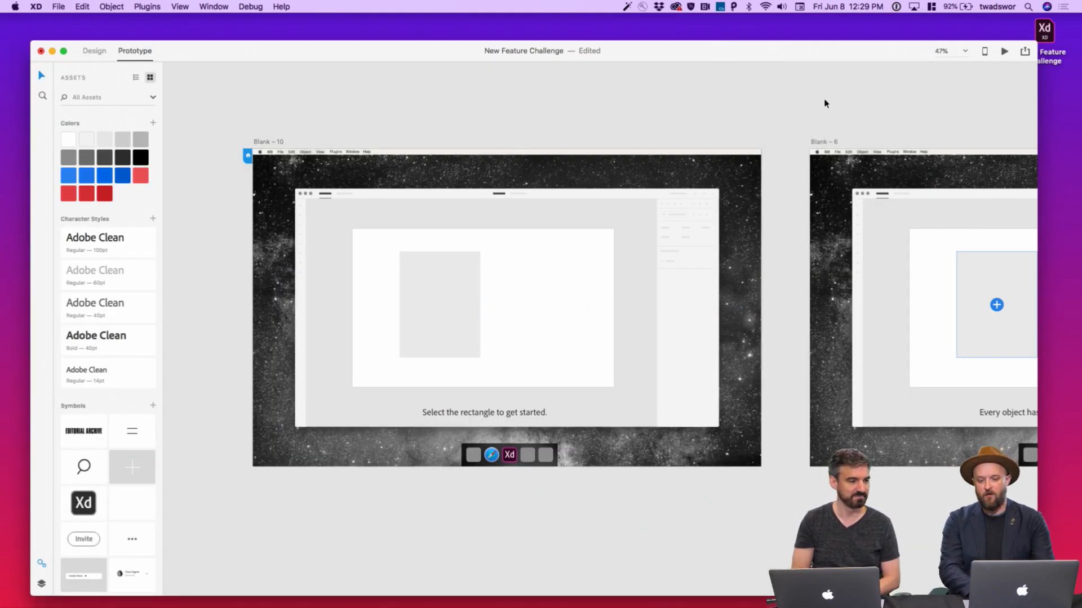
Replace the private prototype link's title with 'Project Inspiration' and update the link
click(1023, 52)
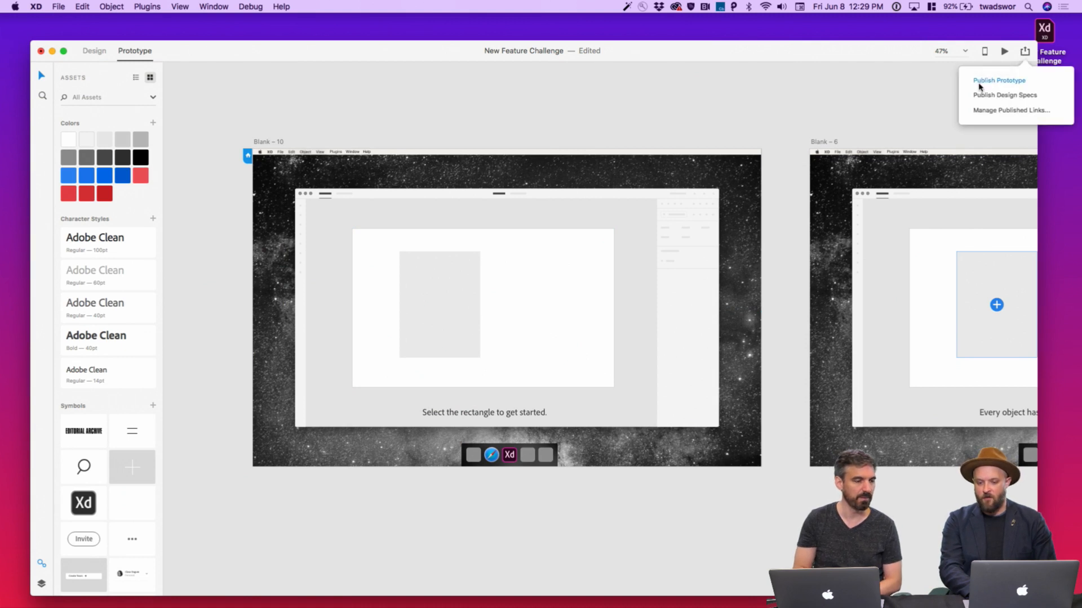
click(977, 80)
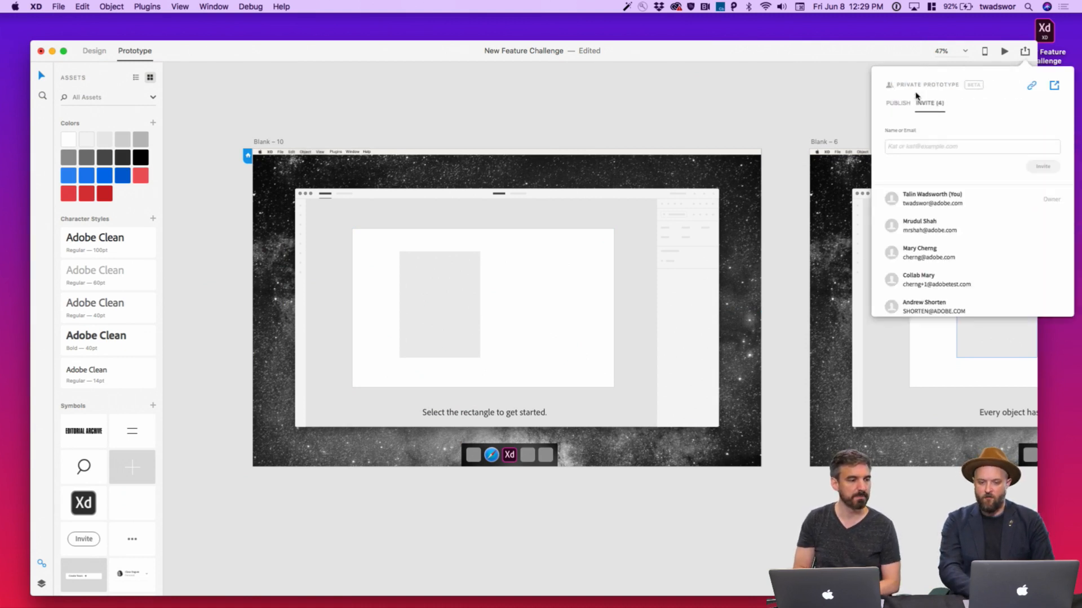
click(898, 104)
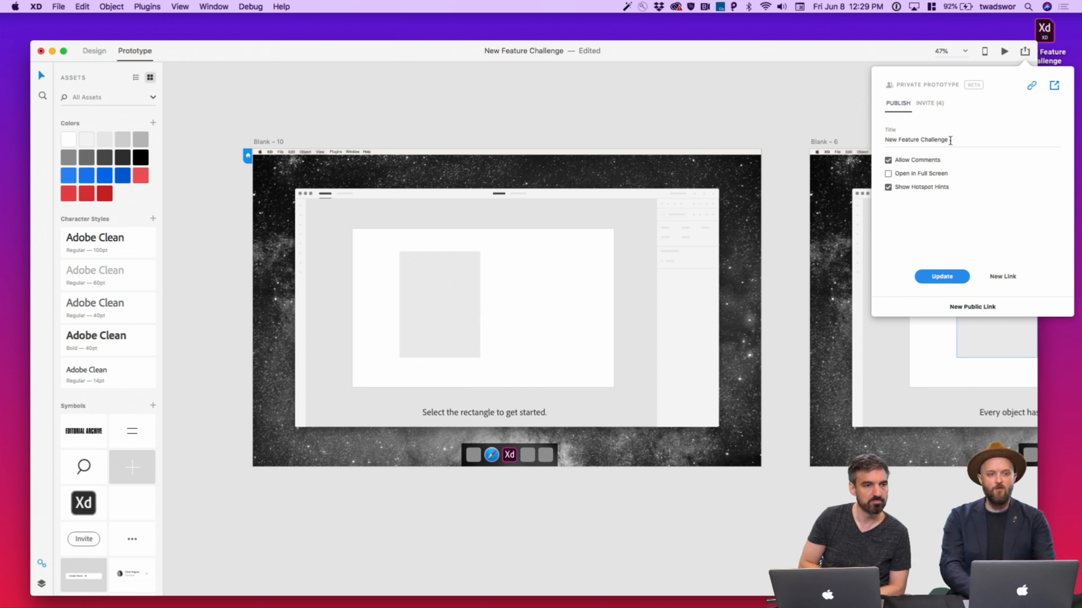
drag(951, 142, 920, 143)
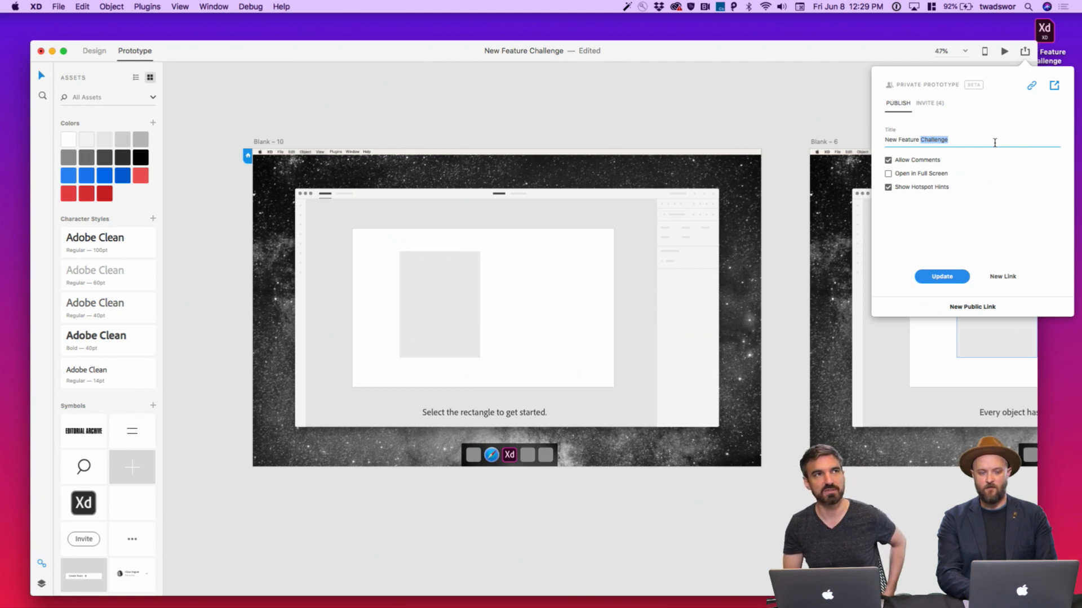
key(super+a)
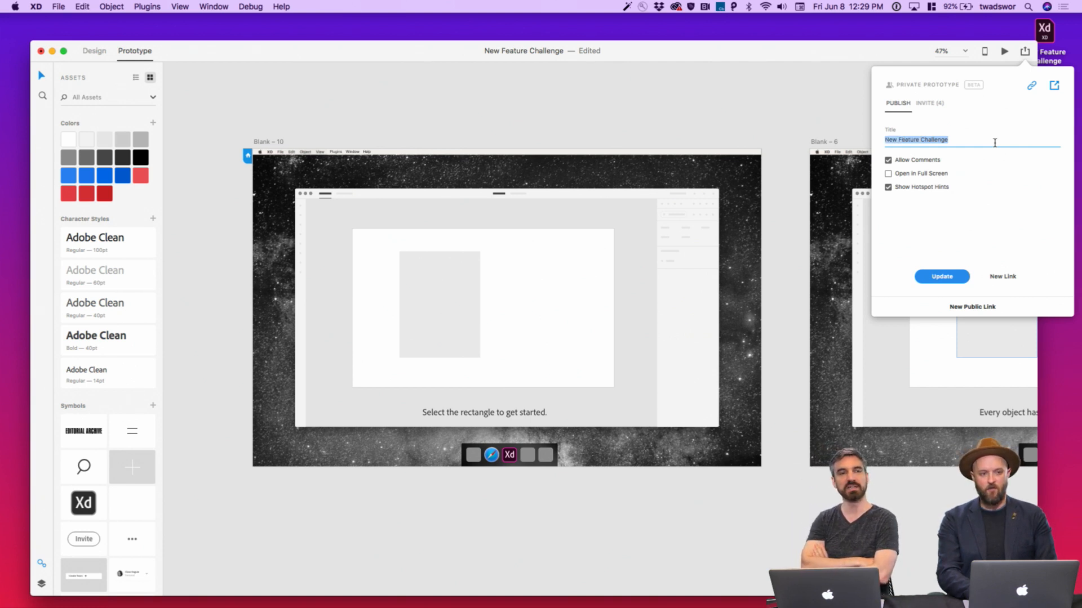
text(F)
text(Project)
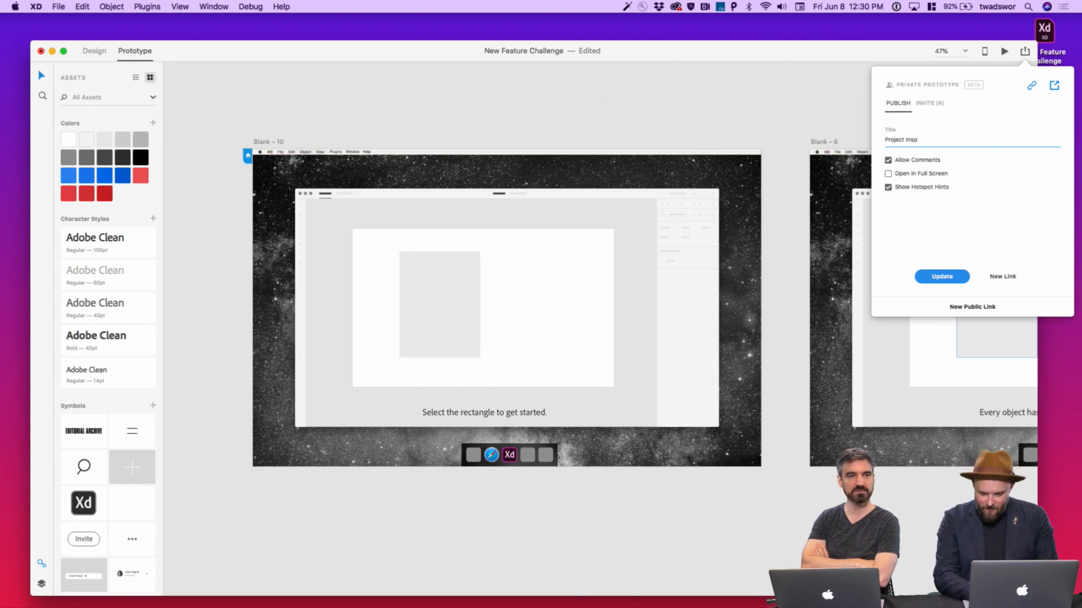
text(Inspiration)
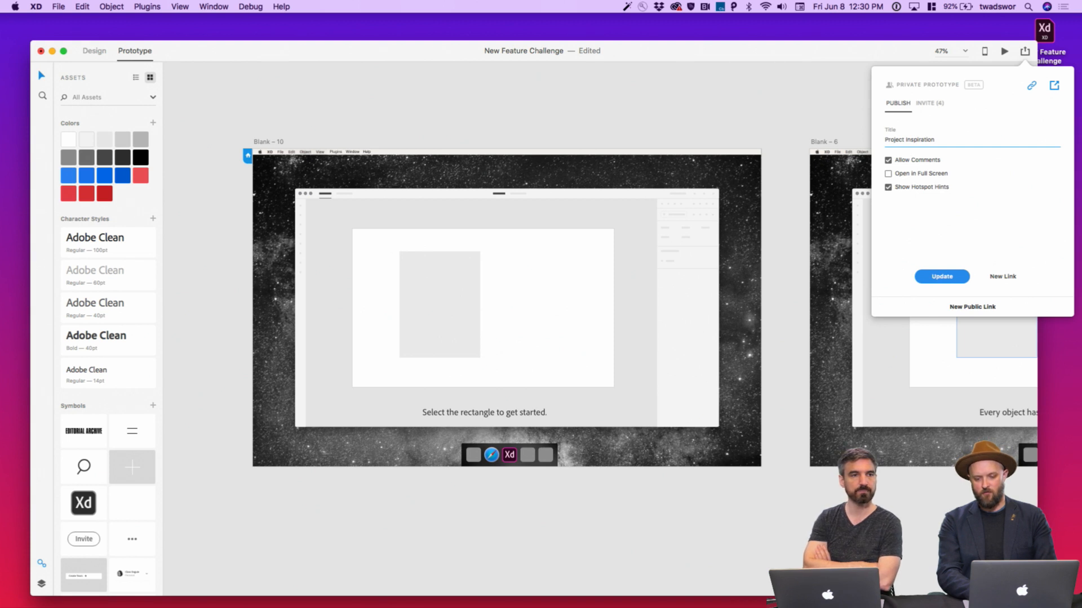
click(945, 278)
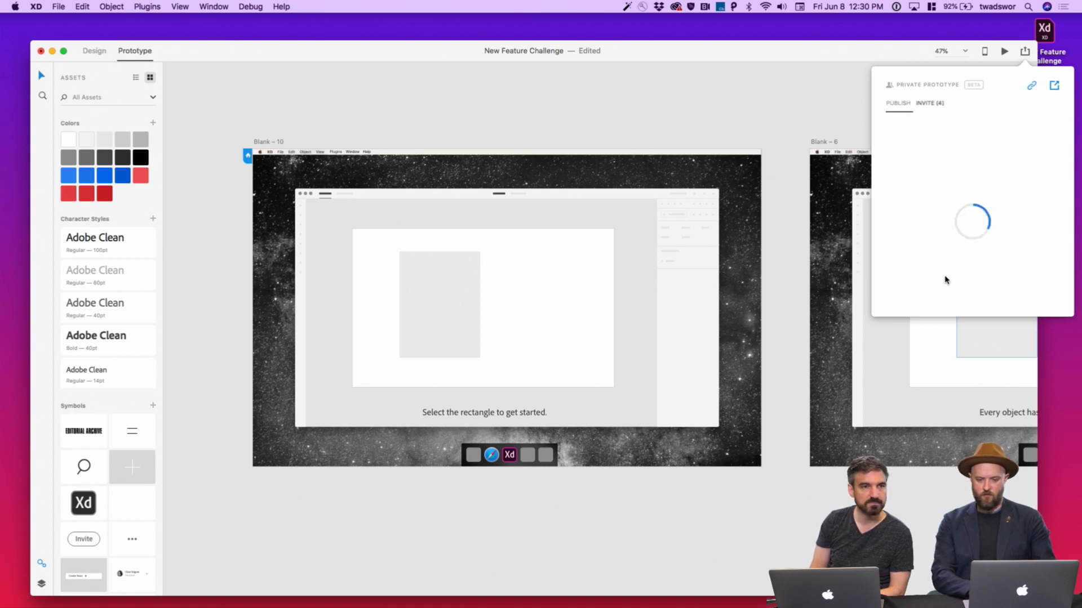
Create a password-free public link titled 'Project Inspiration' and open it in the browser
click(901, 105)
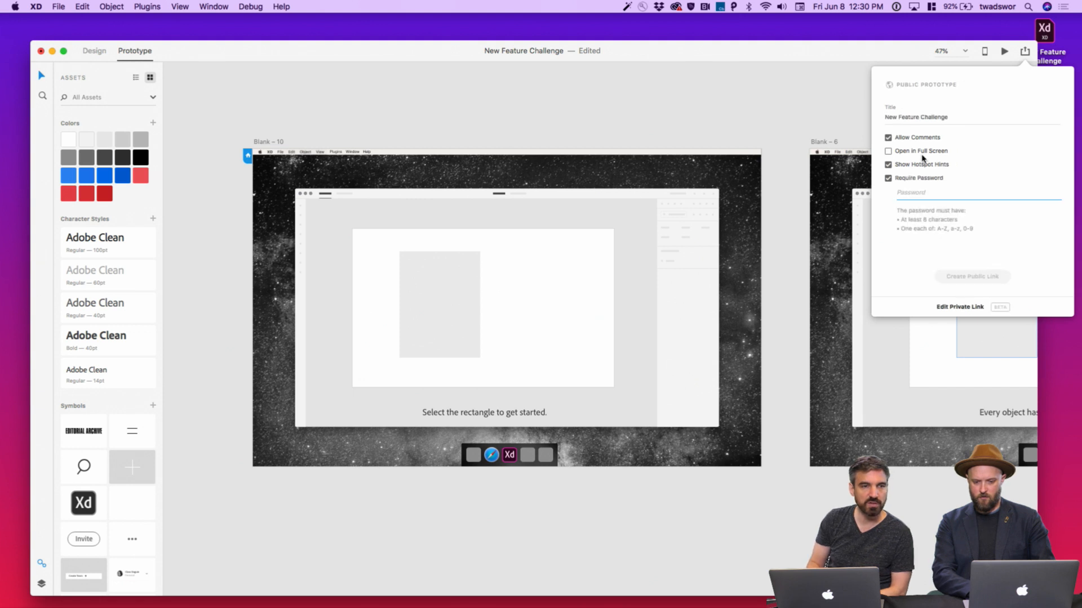
triple_click(932, 117)
text(Projec)
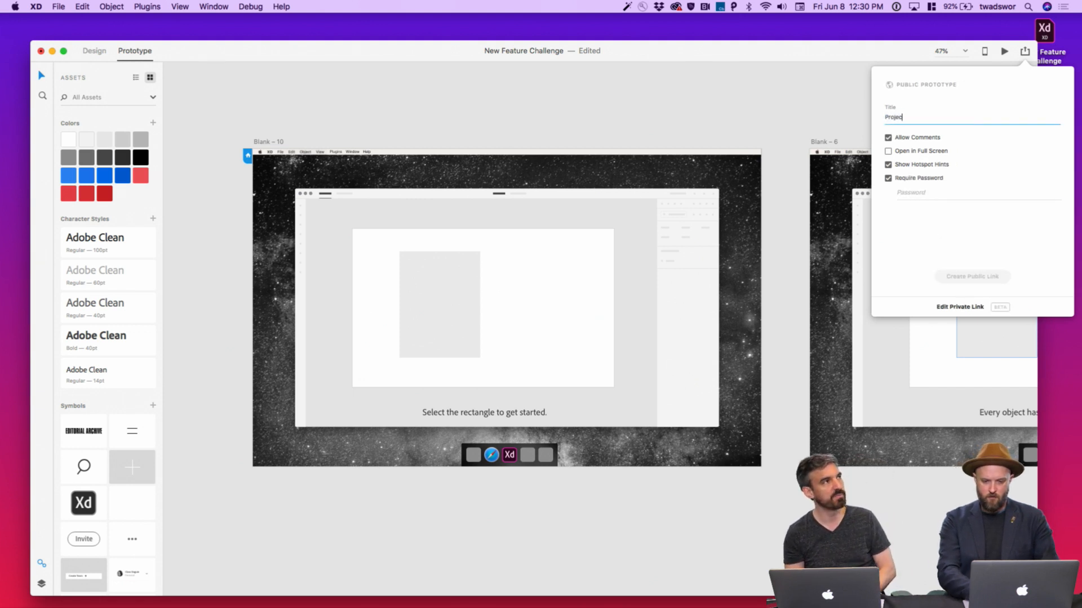
text(t Inspi)
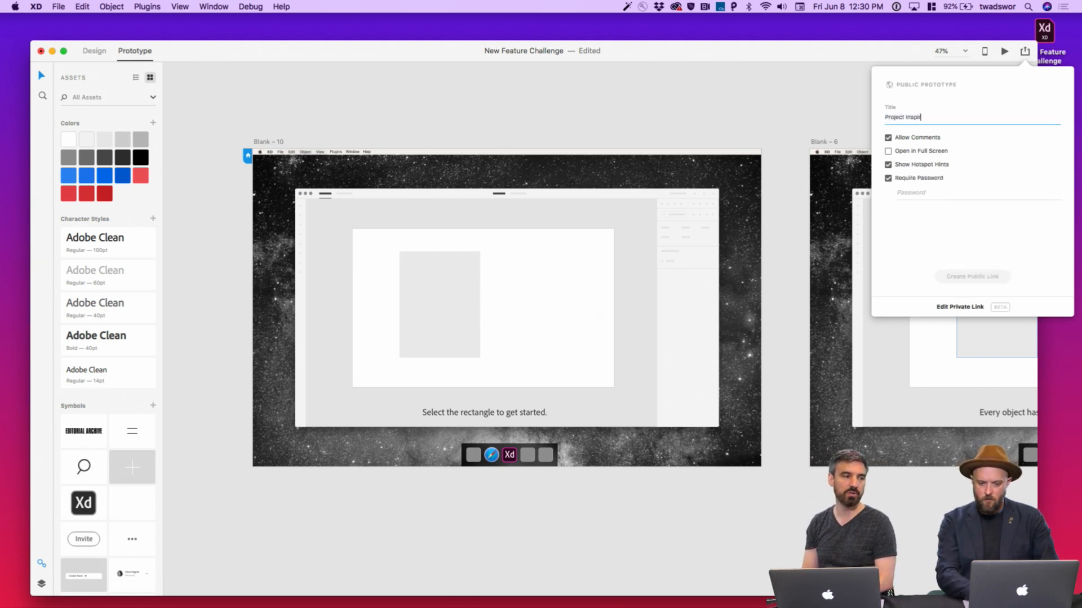
text(ration)
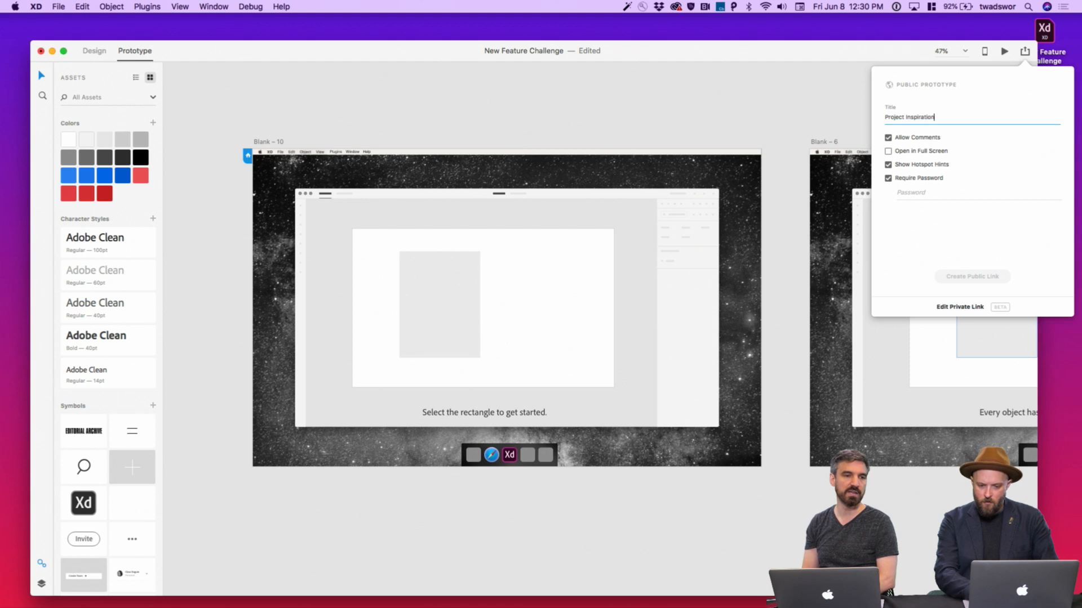
click(889, 179)
click(968, 276)
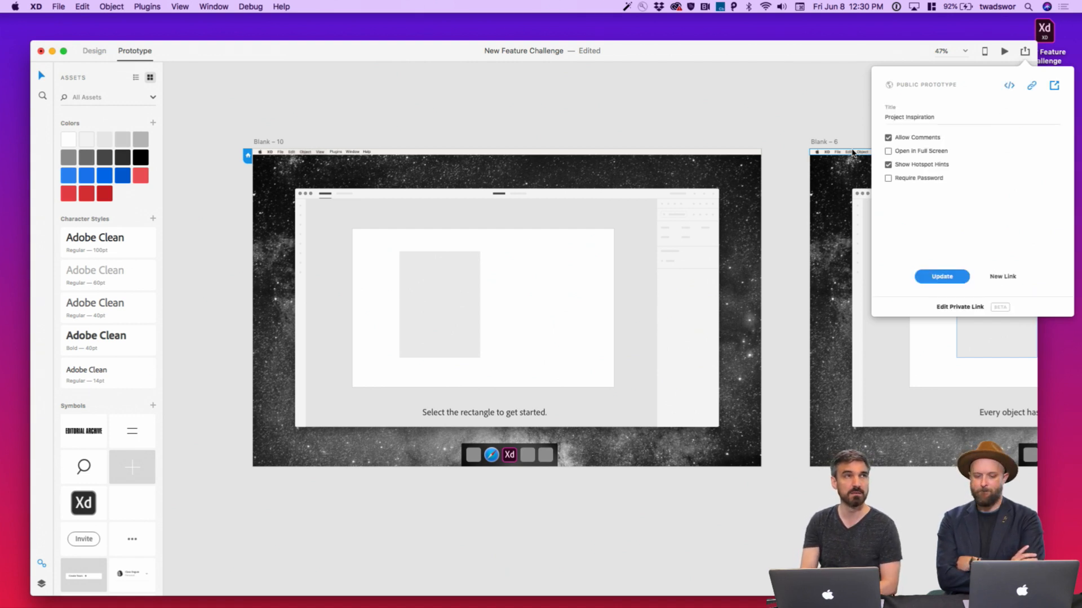
click(1054, 87)
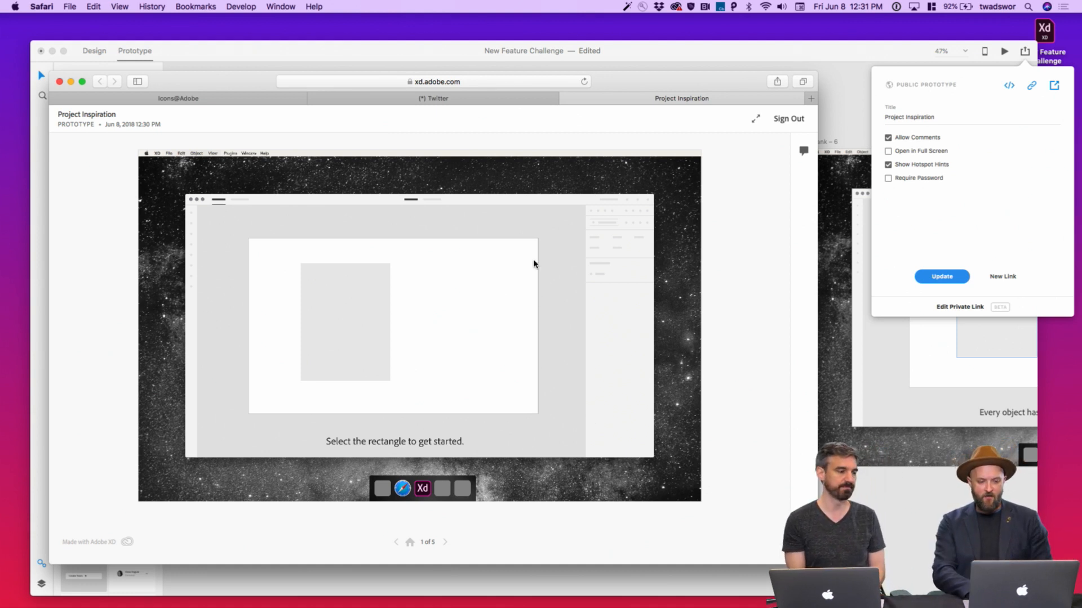
In the web prototype, fill the placeholder rectangle with a photo from the Fashion category
click(487, 85)
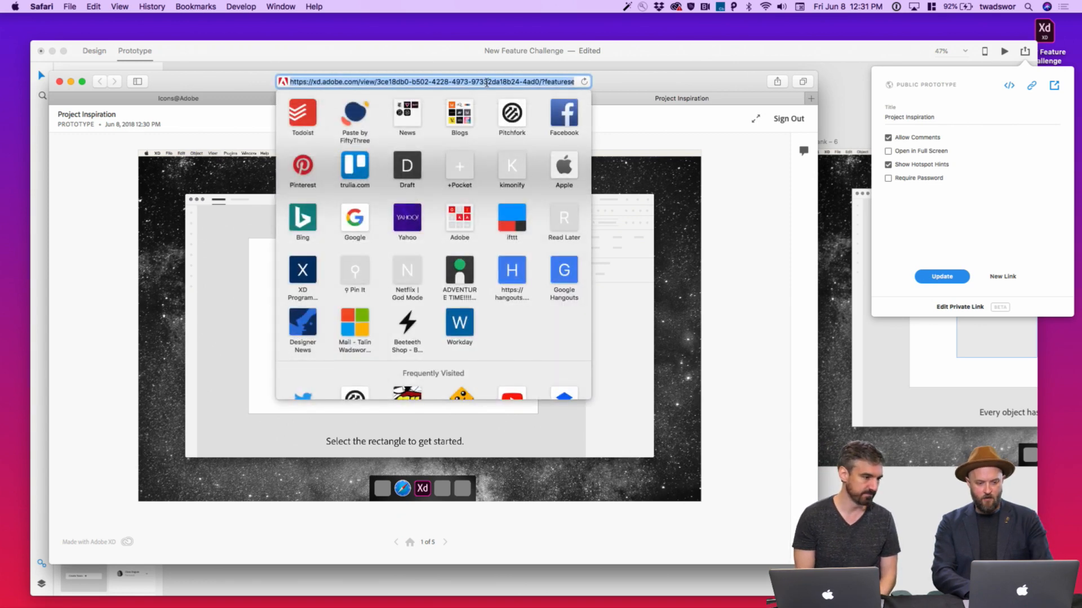
click(668, 243)
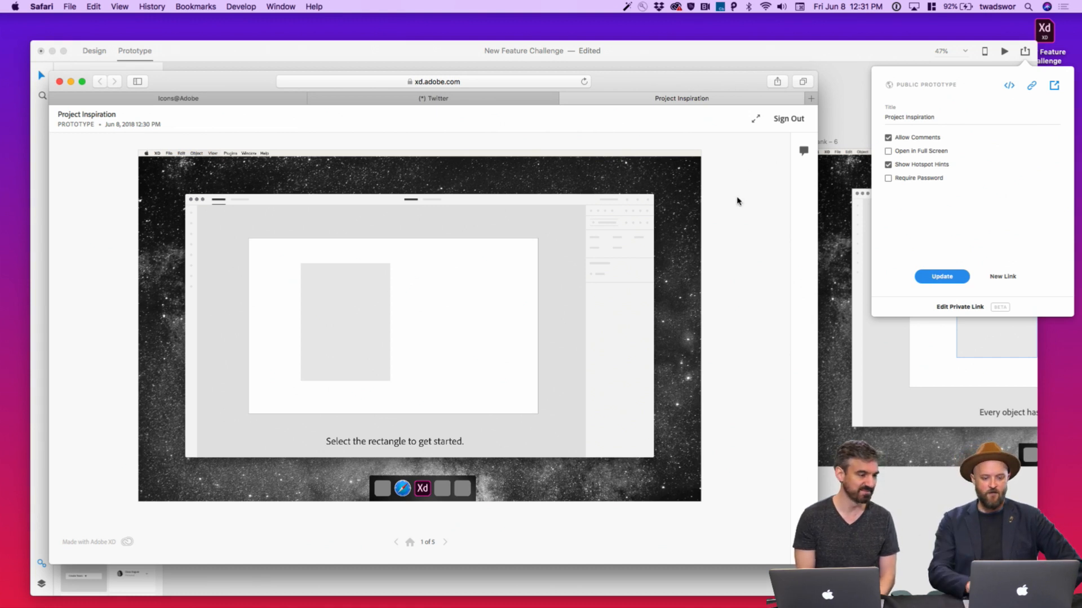
click(341, 341)
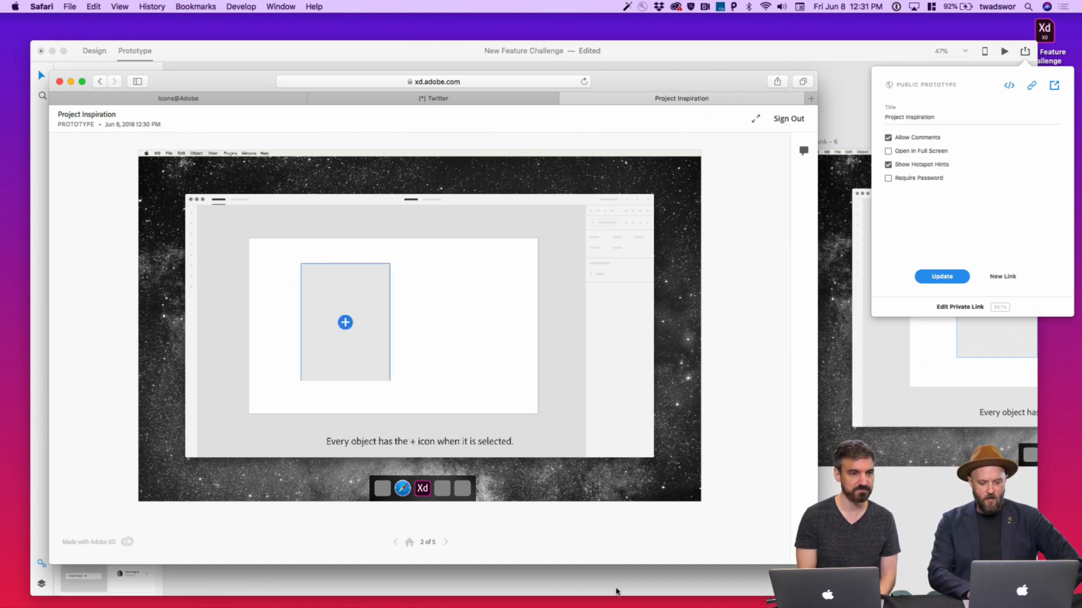
click(345, 325)
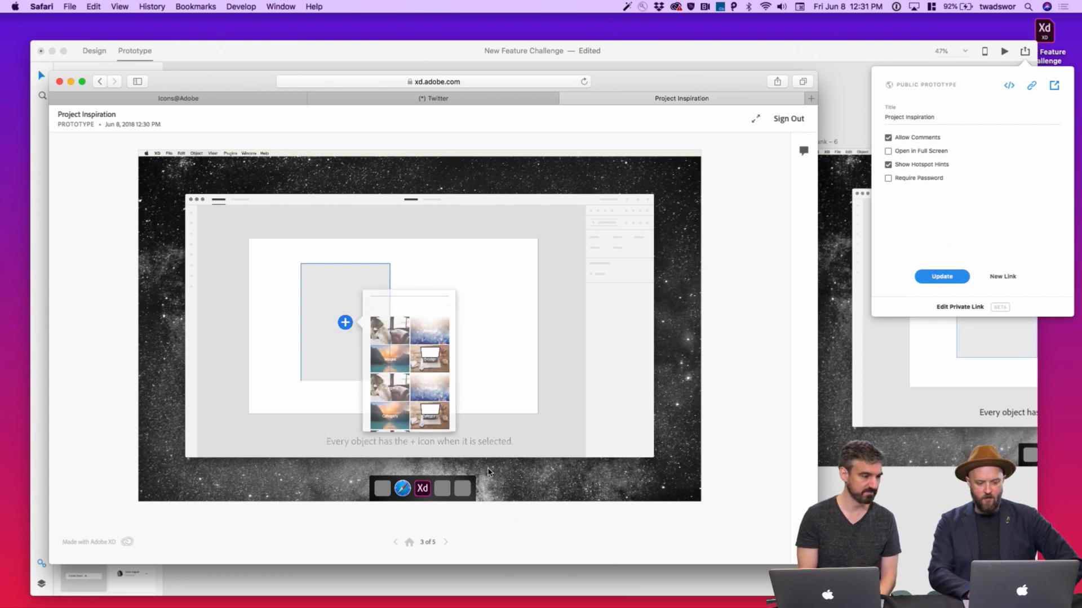
click(397, 340)
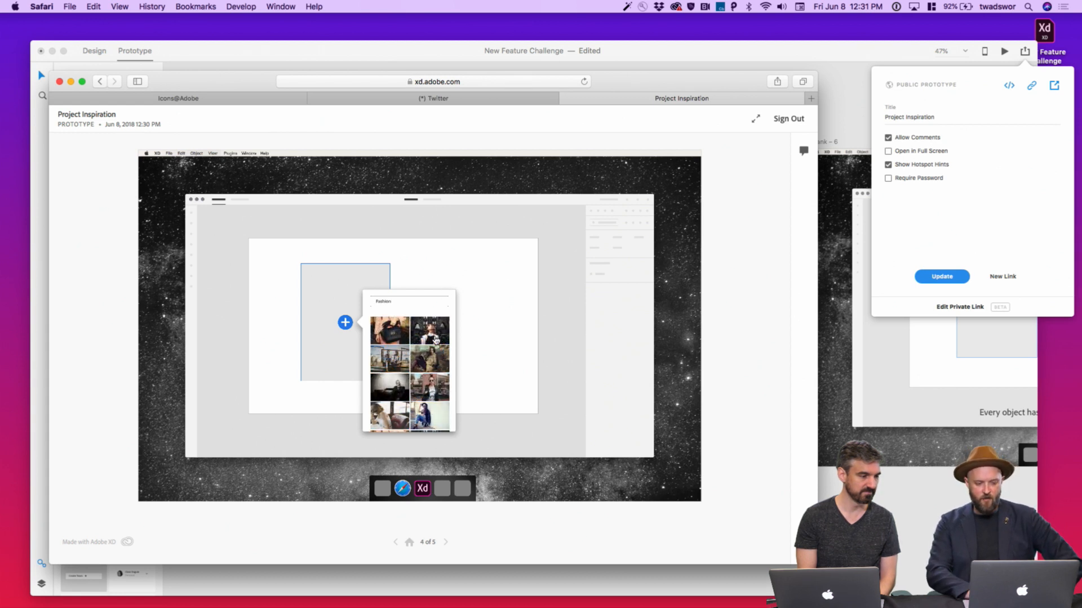
click(440, 333)
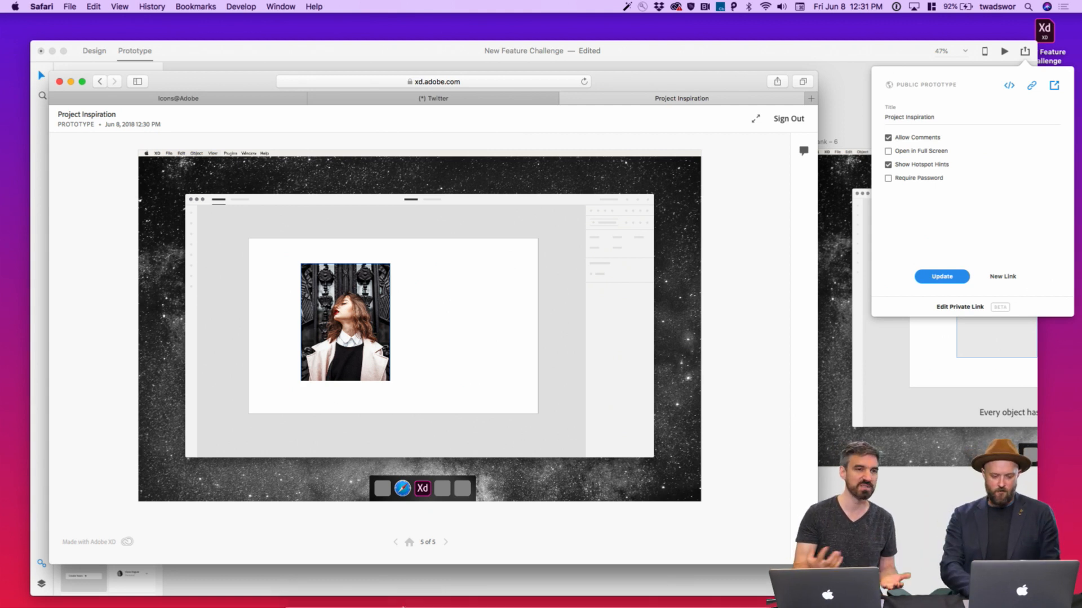
Restart the prototype at its home screen and switch over to Slack
click(409, 542)
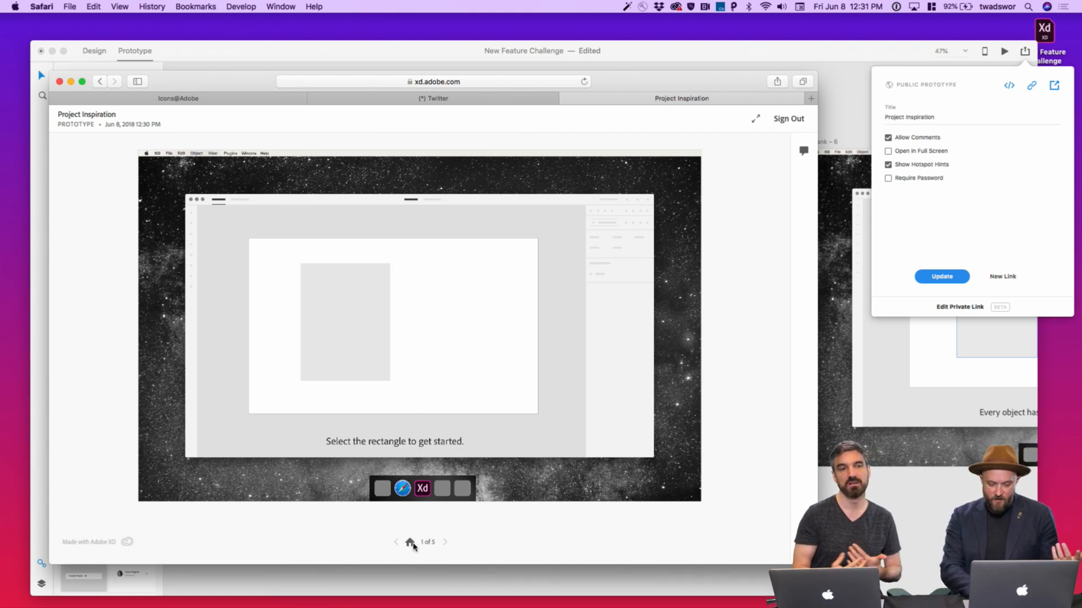
click(486, 82)
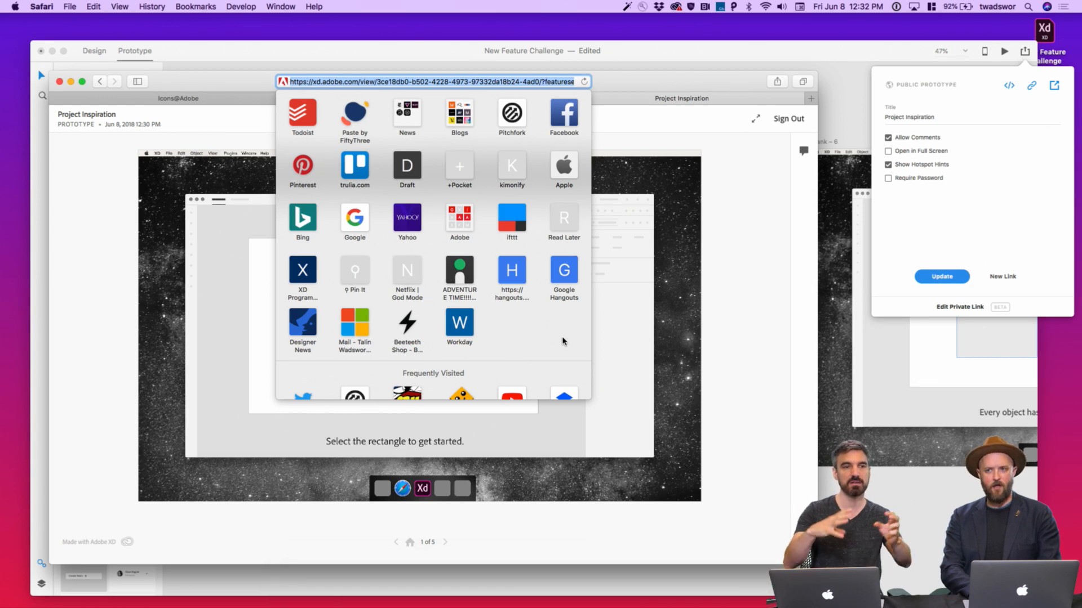
key(super+Tab)
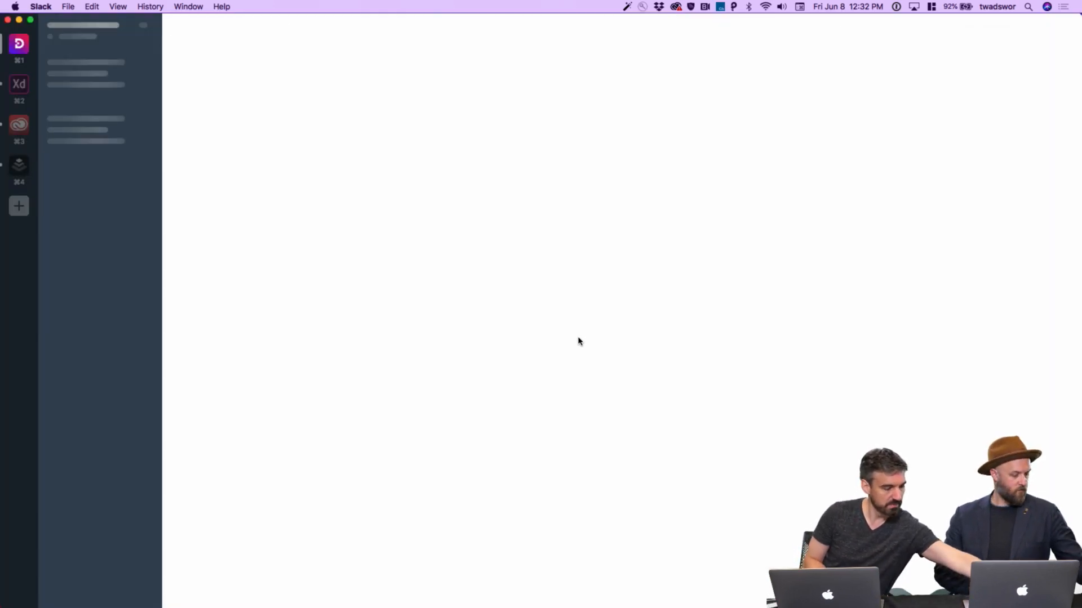
Switch from Slack back to the 'Project Inspiration' prototype in Safari
key(super+Tab)
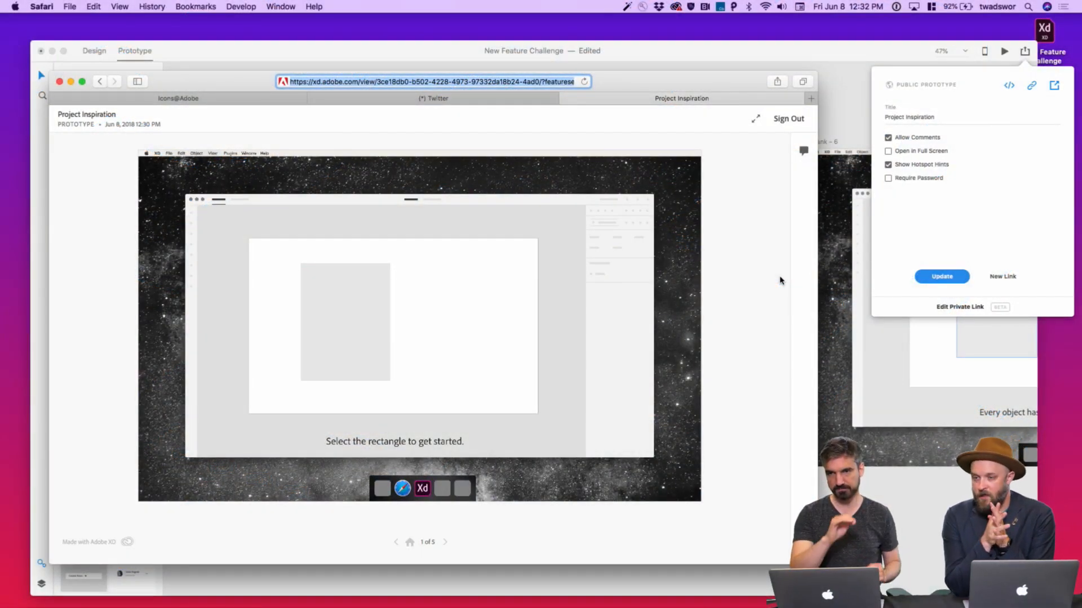
Back in XD, run the local preview and open the rectangle's image picker on Fashion photos
click(860, 107)
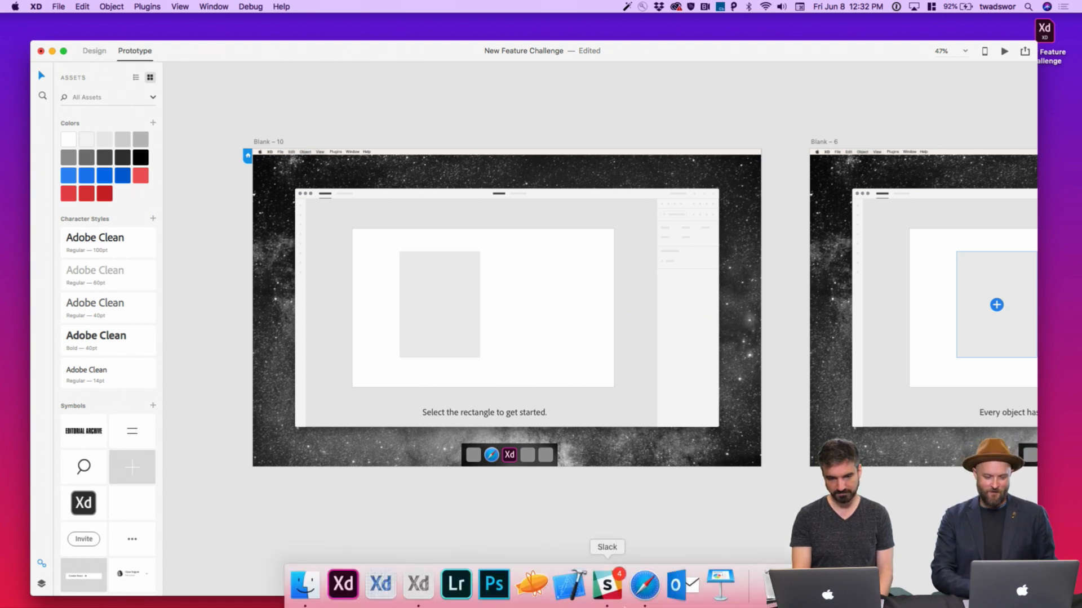
scroll(948, 145, left, 3)
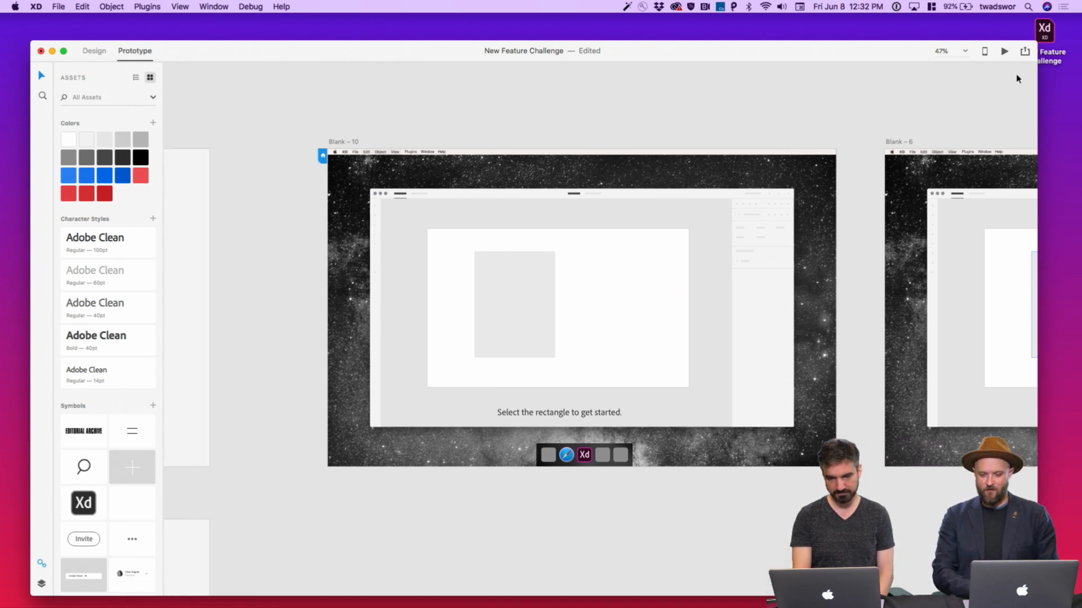
click(1003, 53)
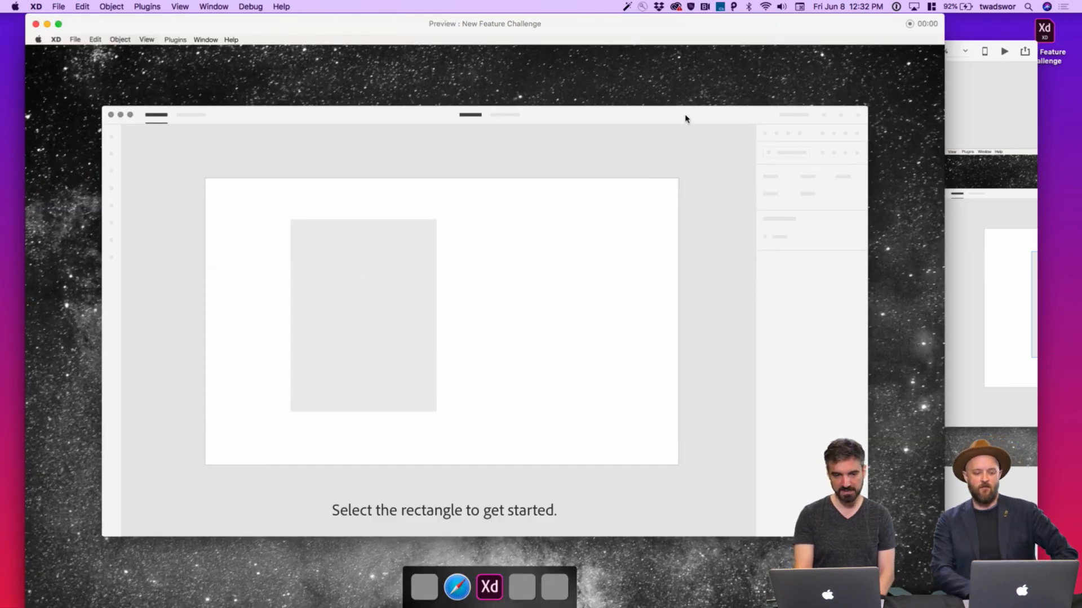
click(381, 252)
drag(633, 26, 668, 26)
click(407, 318)
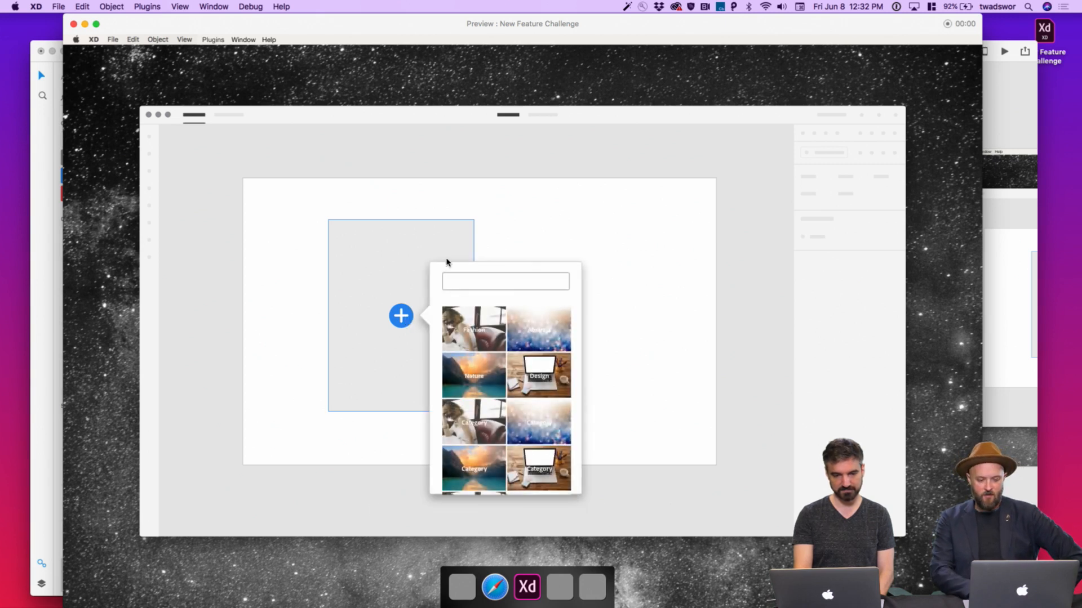
click(486, 346)
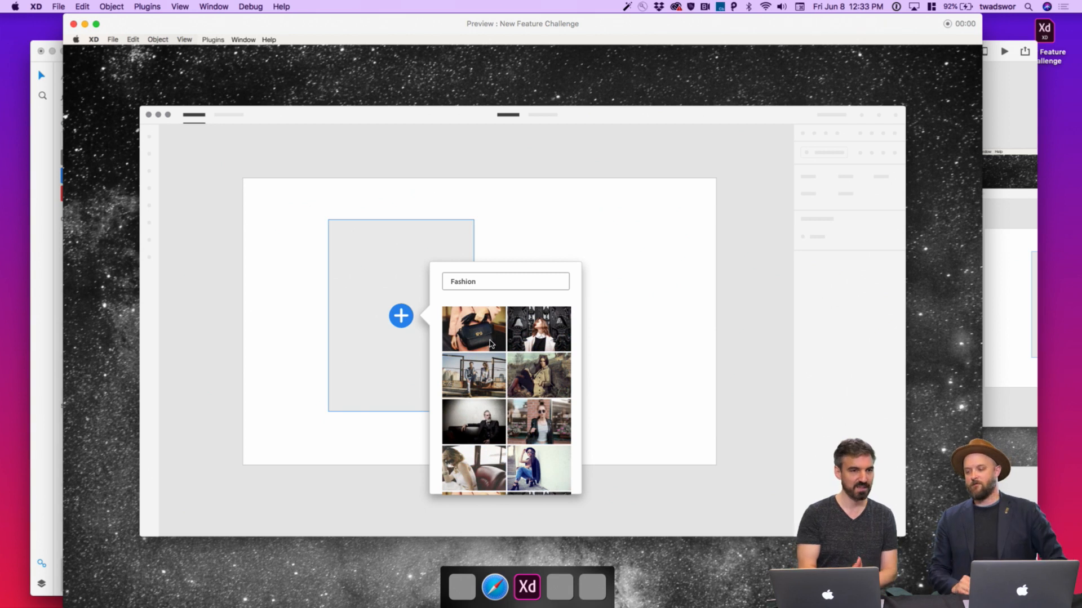